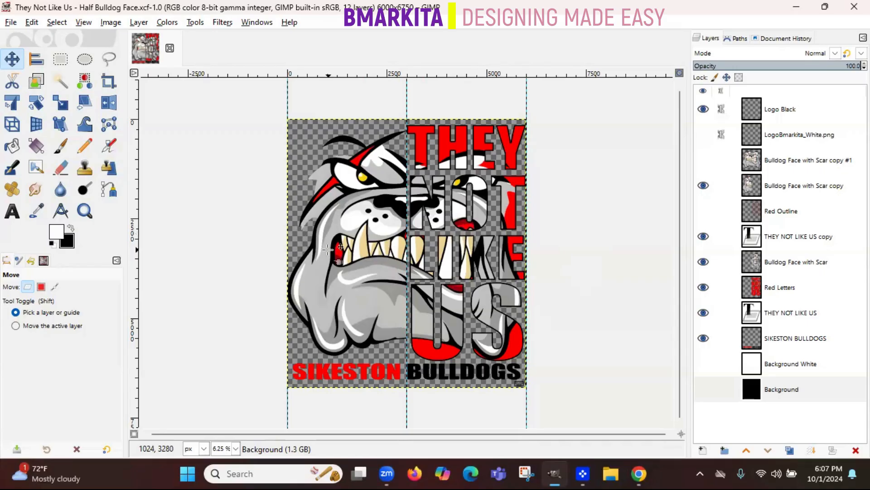
Move the half bulldog face up and left and the SIKESTON BULLDOGS text upward, and undo both moves.
{"action": "left_click", "coordinate": [356, 210]}
{"action": "left_click_drag", "start_coordinate": [356, 210], "coordinate": [333, 198]}
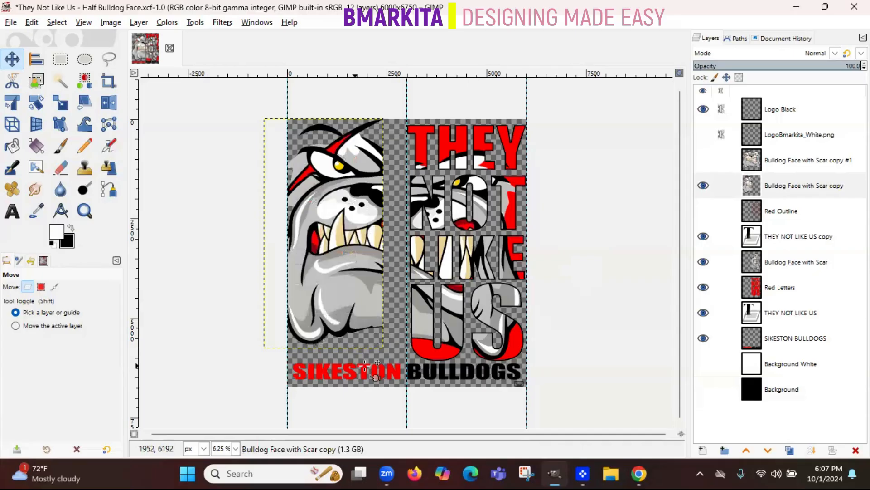
{"action": "left_click", "coordinate": [368, 346]}
{"action": "left_click_drag", "start_coordinate": [369, 364], "coordinate": [367, 343]}
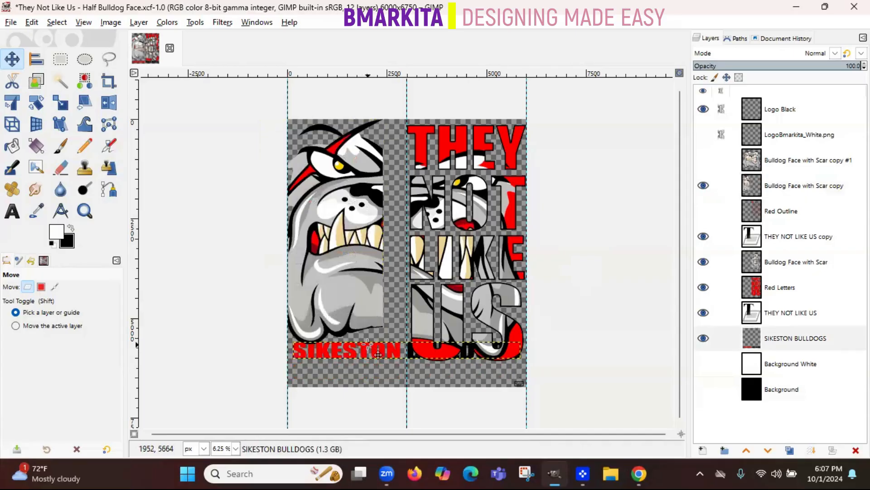
{"action": "key", "text": "ctrl"}
{"action": "key", "text": "ctrl+z"}
{"action": "key", "text": "ctrl+z"}
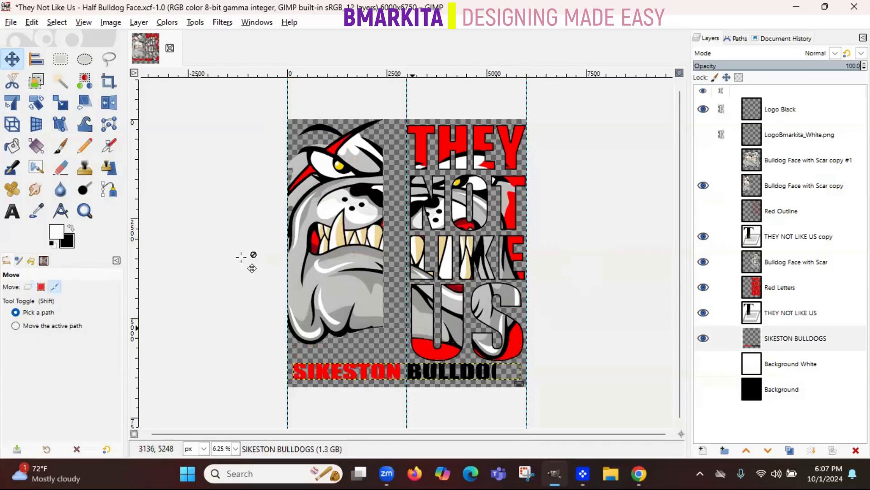
Align the half bulldog face to the image's horizontal center and right edge with the Alignment tool.
{"action": "left_click", "coordinate": [40, 66]}
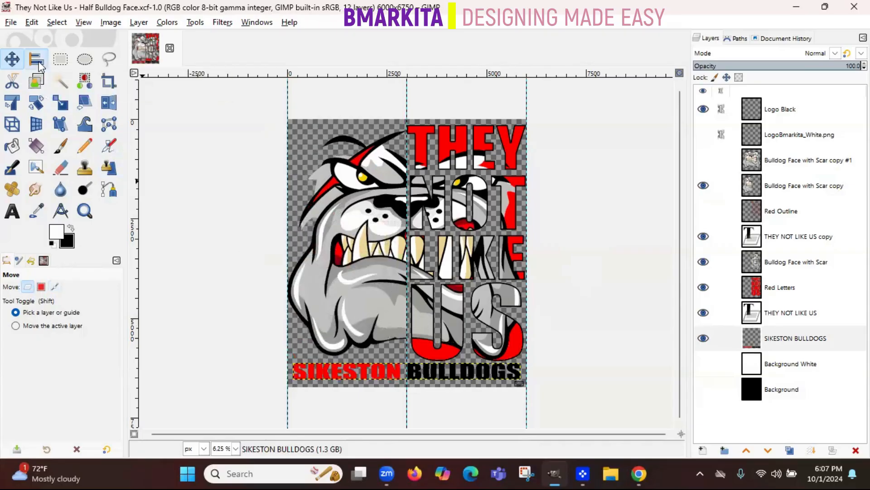
{"action": "left_click", "coordinate": [774, 337]}
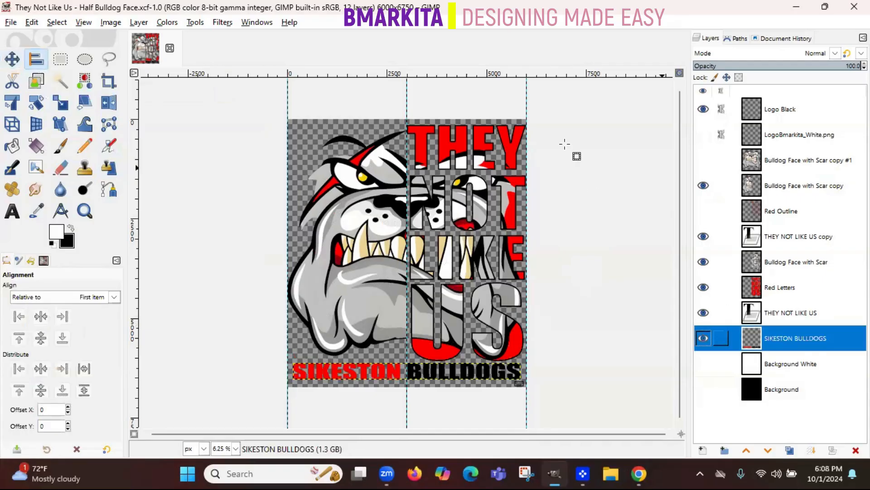
{"action": "left_click", "coordinate": [369, 195]}
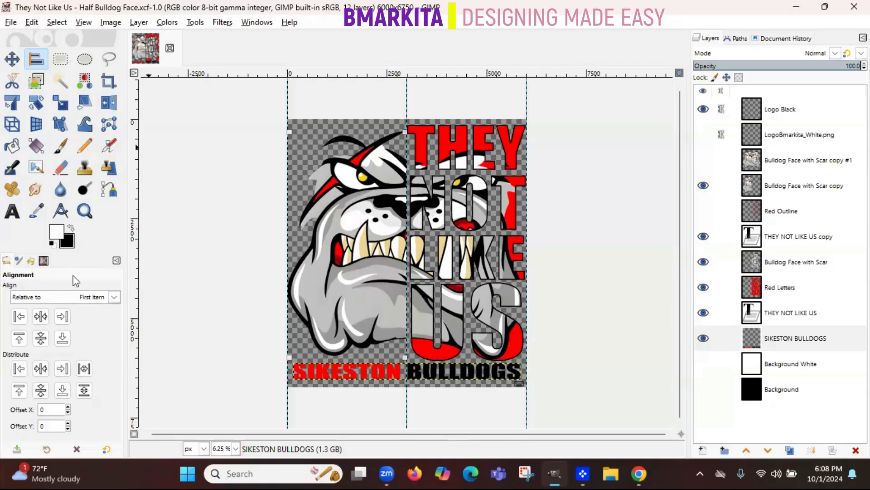
{"action": "left_click", "coordinate": [40, 318]}
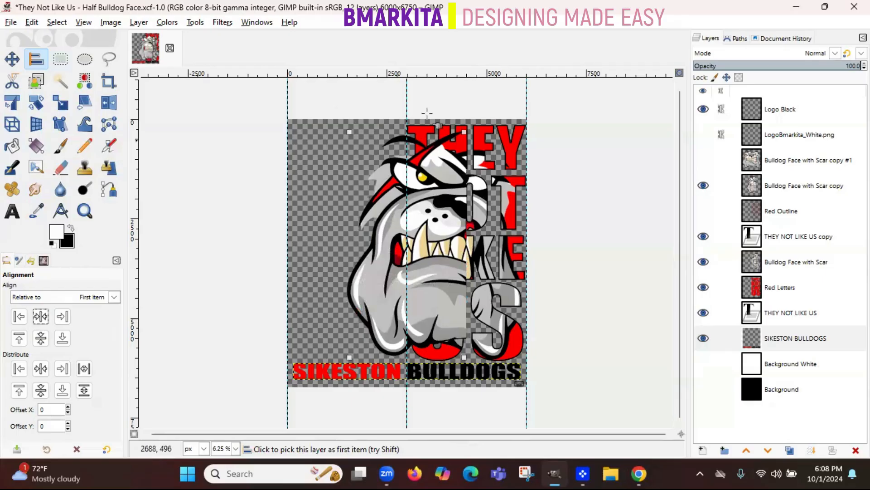
{"action": "left_click", "coordinate": [64, 318]}
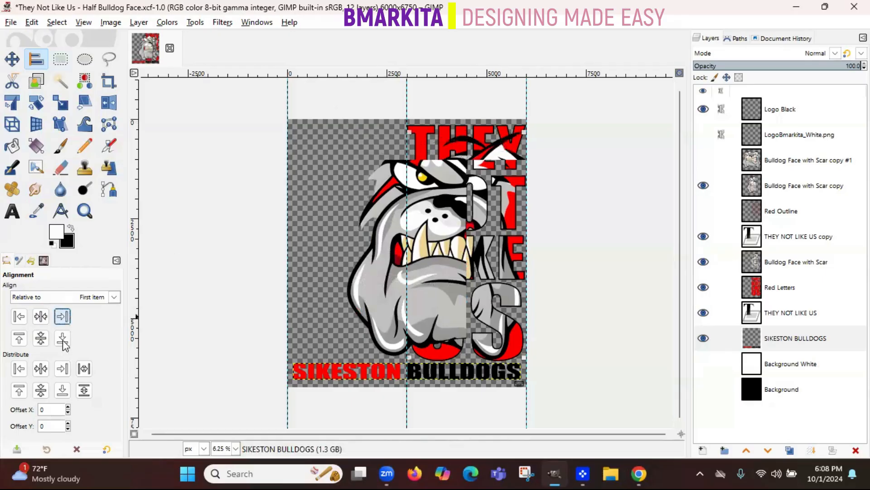
Align the half bulldog face to the image's bottom, vertical middle and top, and undo all the alignments.
{"action": "left_click", "coordinate": [63, 339]}
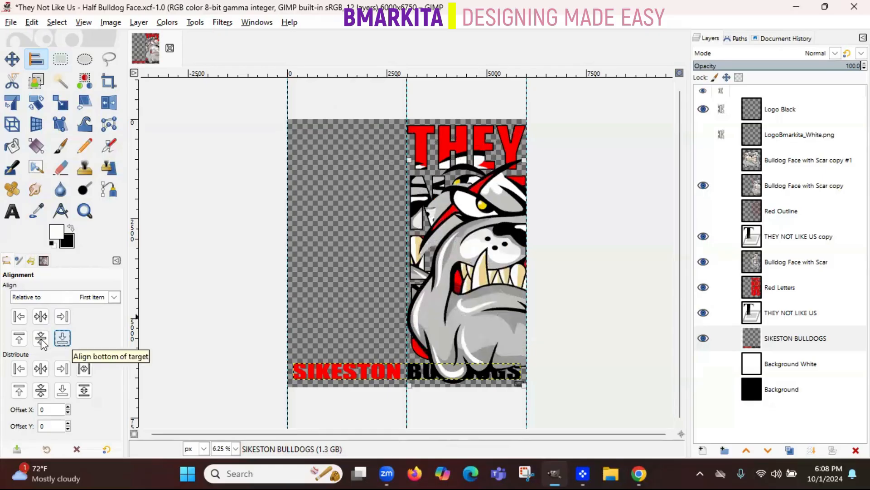
{"action": "left_click", "coordinate": [41, 340]}
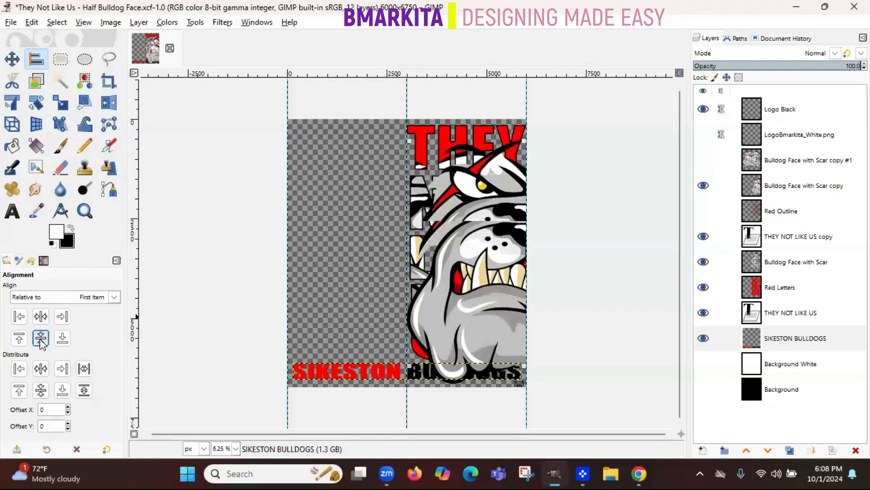
{"action": "left_click", "coordinate": [20, 339]}
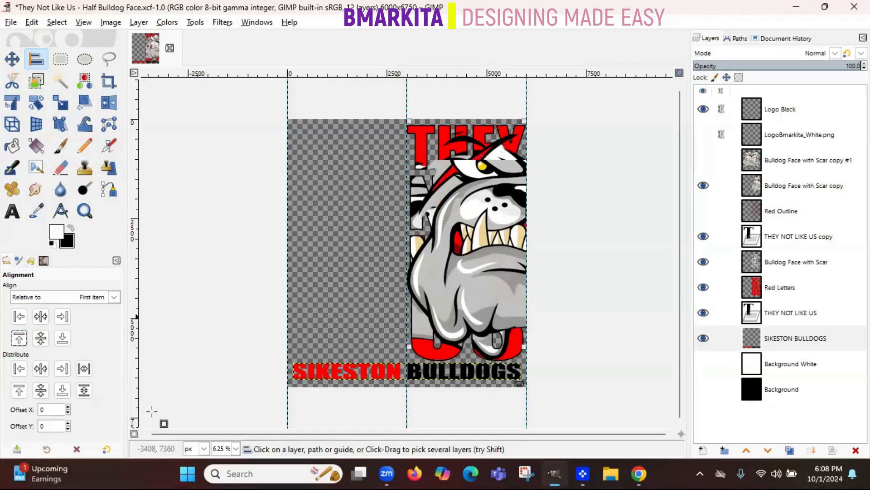
{"action": "key", "text": "ctrl+z"}
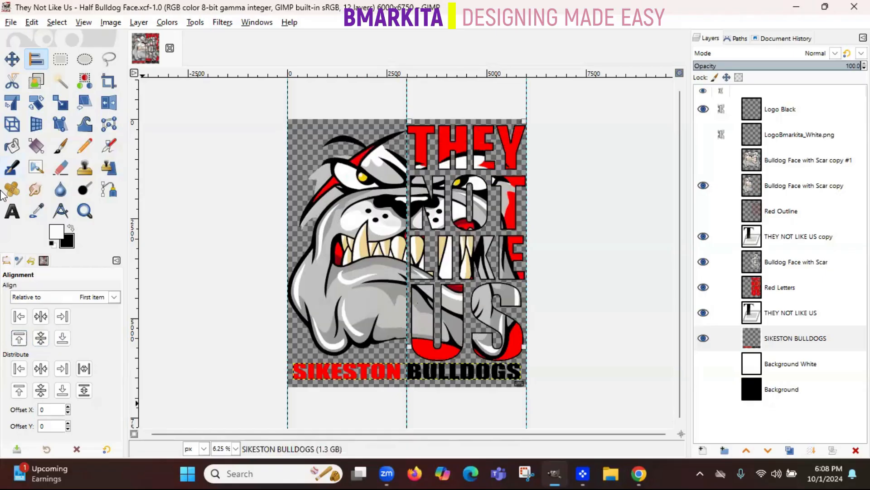
On the Bulldog Face with Scar copy layer, delete a rectangular area across the jowl at about 368, 4176 px, and undo the deletion.
{"action": "left_click", "coordinate": [61, 61]}
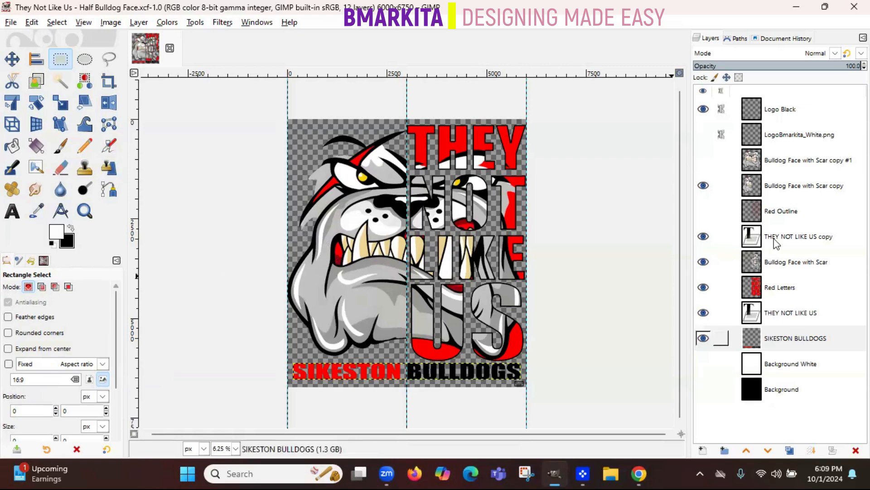
{"action": "left_click", "coordinate": [785, 167]}
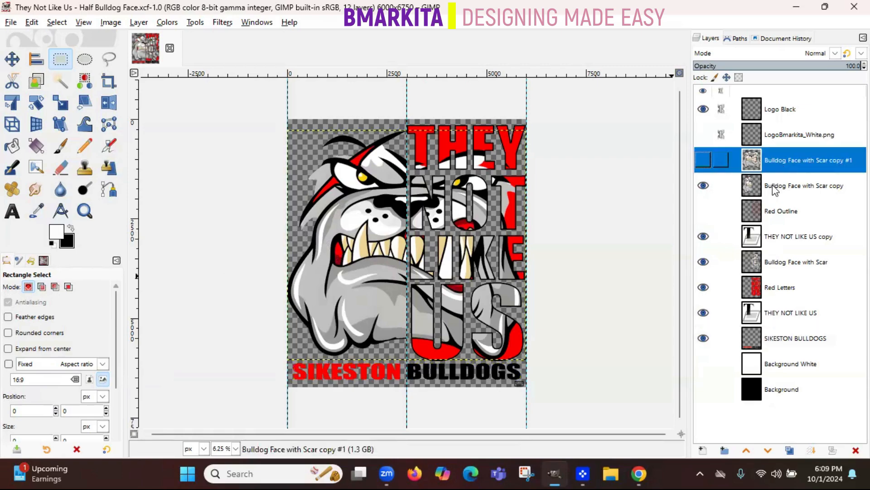
{"action": "left_click", "coordinate": [773, 185]}
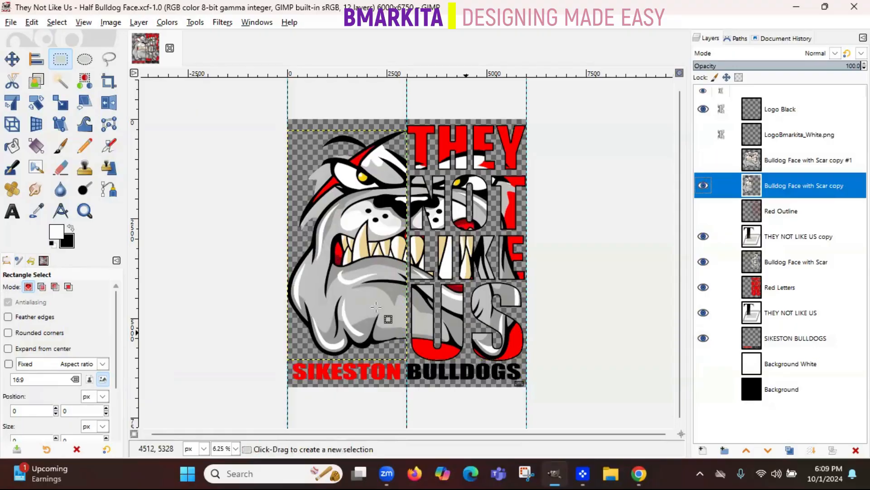
{"action": "left_click_drag", "start_coordinate": [302, 284], "coordinate": [396, 332]}
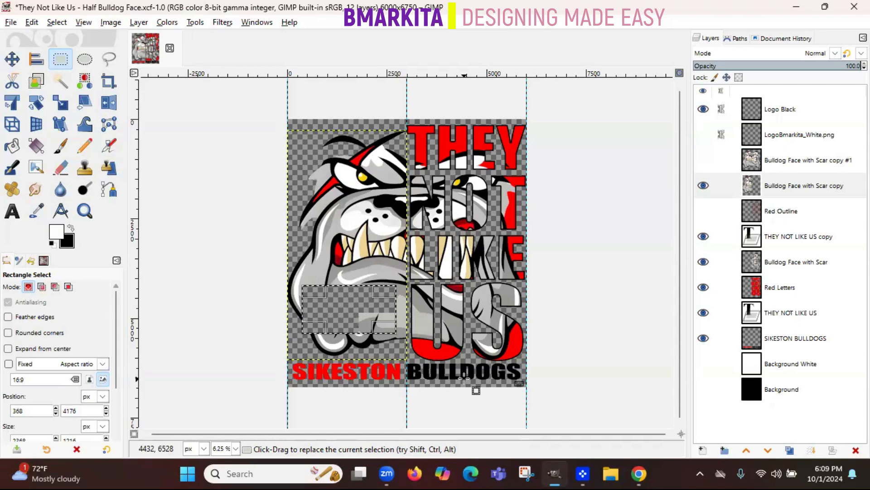
{"action": "key", "text": "Delete"}
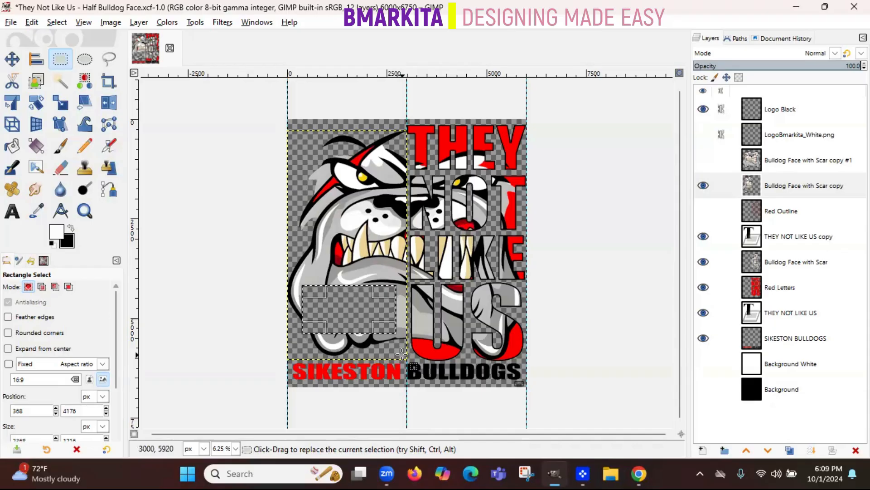
{"action": "key", "text": "ctrl+z"}
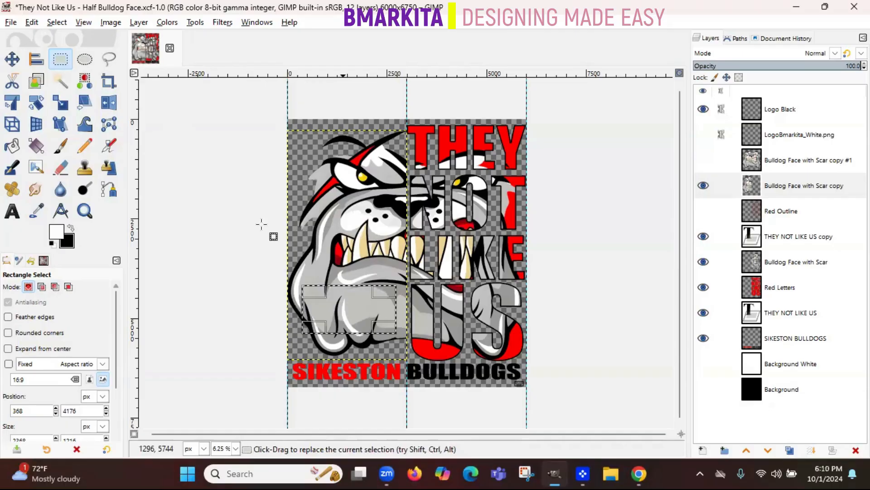
Clear the rectangular selection and switch to the Ellipse Select tool.
{"action": "left_click", "coordinate": [64, 24]}
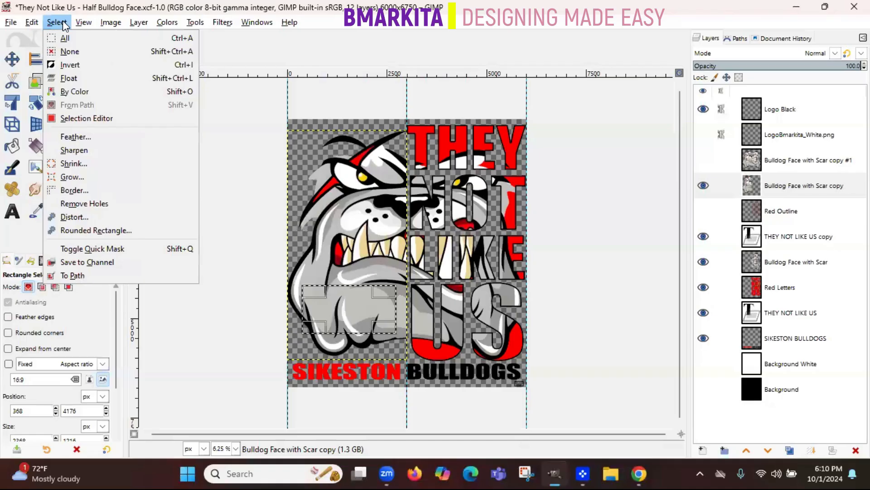
{"action": "left_click", "coordinate": [62, 21]}
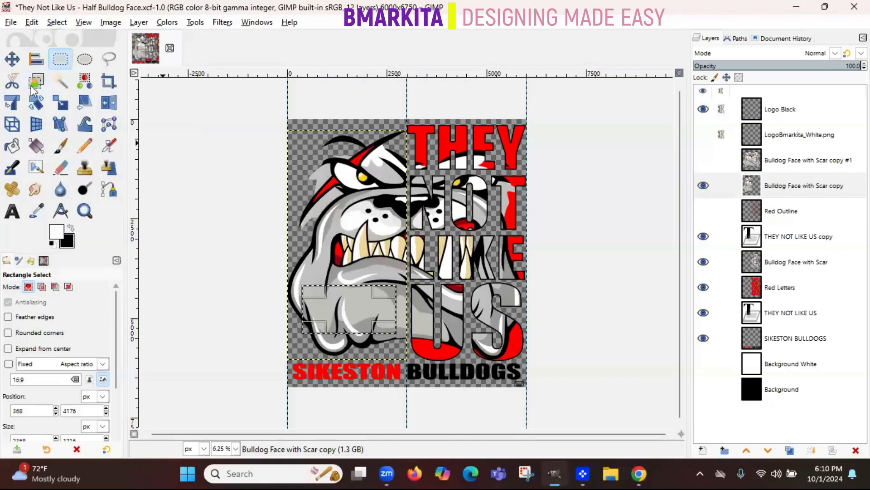
{"action": "left_click", "coordinate": [84, 64]}
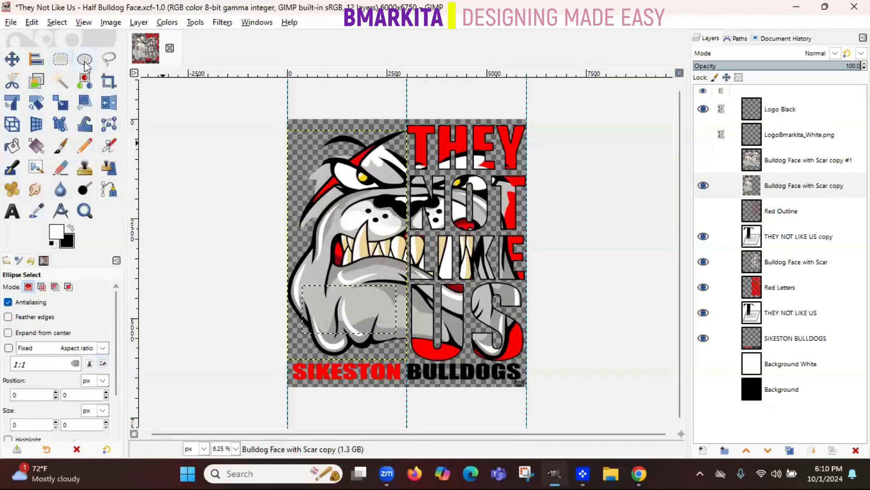
{"action": "left_click", "coordinate": [56, 23]}
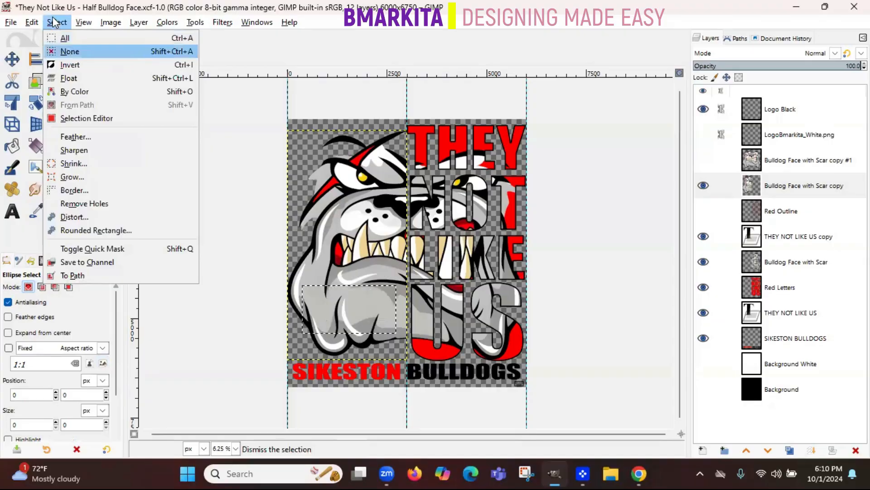
{"action": "left_click", "coordinate": [79, 51]}
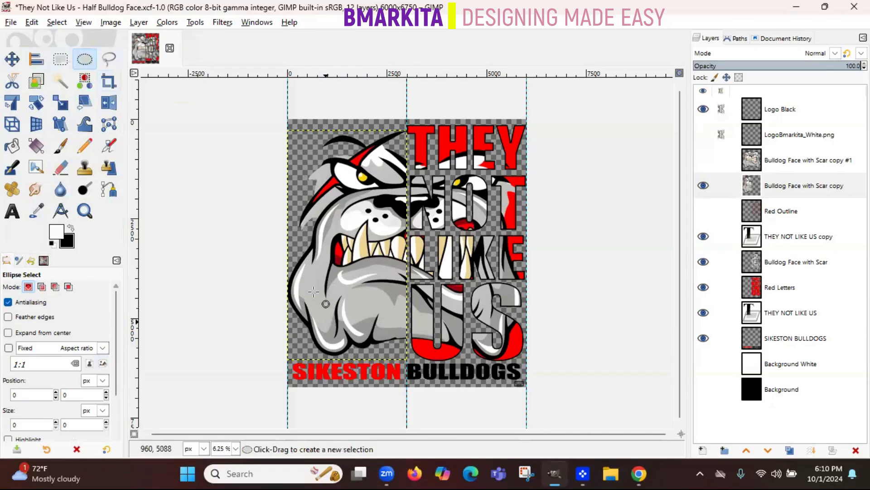
Delete an elliptical area of about 2256 × 2448 px over the eye and muzzle, undo the deletion and deselect.
{"action": "left_click_drag", "start_coordinate": [305, 257], "coordinate": [396, 162]}
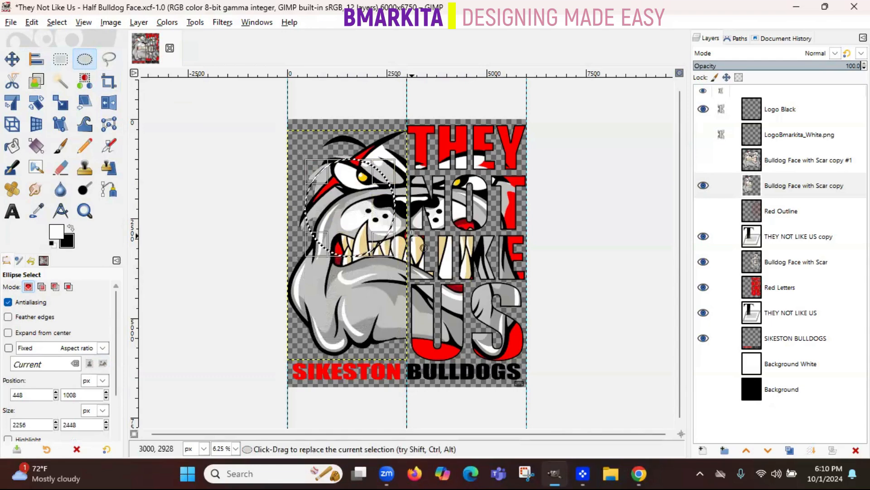
{"action": "key", "text": "Delete"}
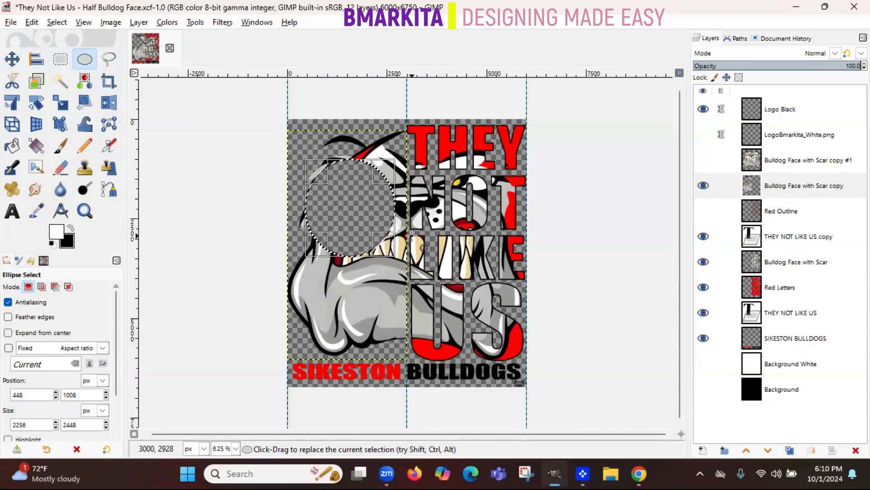
{"action": "key", "text": "ctrl+z"}
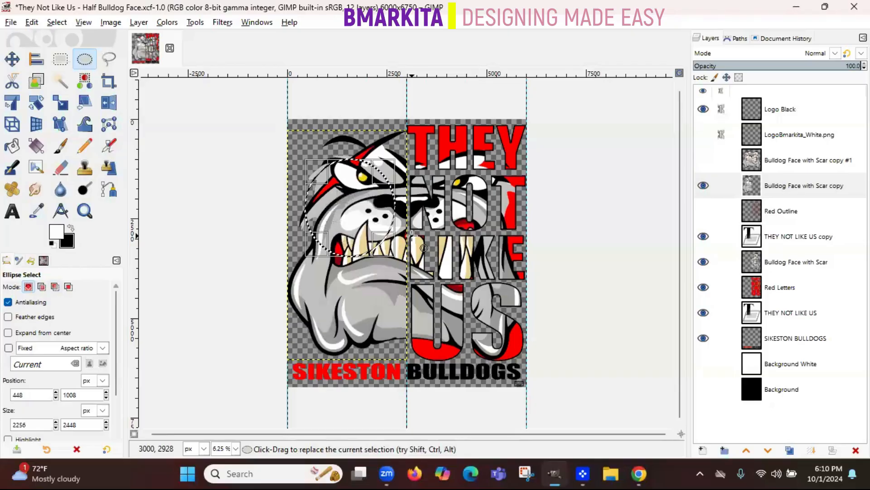
{"action": "key", "text": "ctrl+shift+a"}
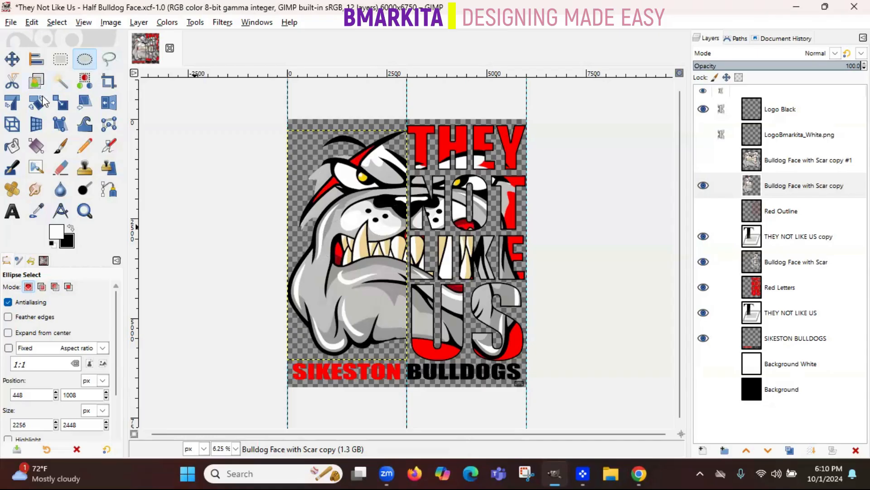
Draw a closed polygonal Free Select outline around the bulldog's mouth and jowl.
{"action": "left_click", "coordinate": [108, 63]}
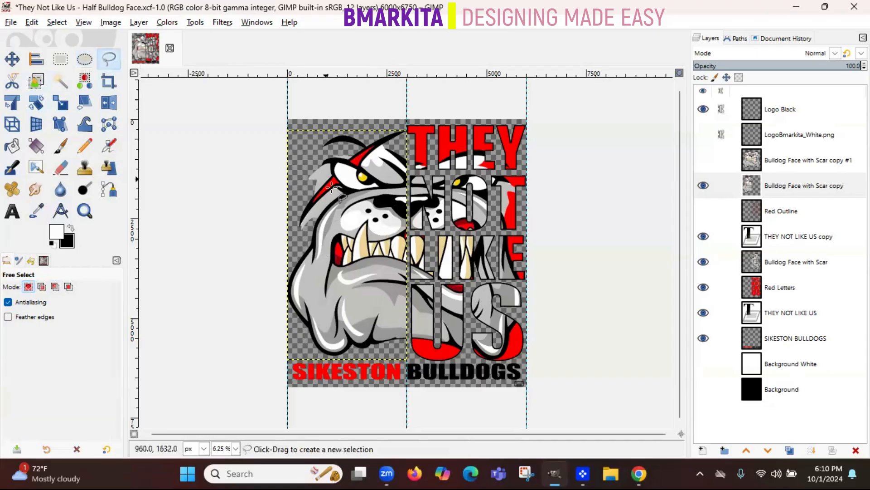
{"action": "left_click", "coordinate": [315, 294]}
{"action": "left_click", "coordinate": [316, 258]}
{"action": "left_click", "coordinate": [363, 219]}
{"action": "left_click", "coordinate": [382, 275]}
{"action": "left_click", "coordinate": [388, 318]}
{"action": "left_click", "coordinate": [347, 334]}
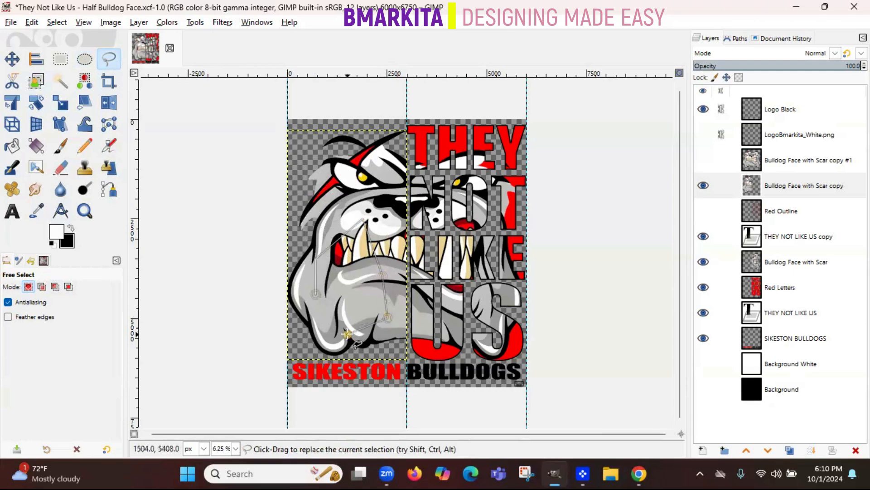
{"action": "left_click", "coordinate": [323, 324]}
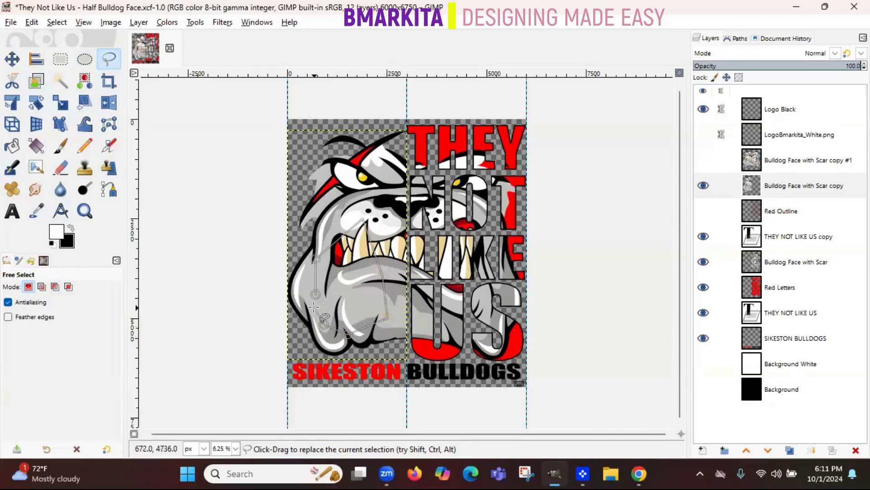
{"action": "left_click", "coordinate": [315, 294]}
{"action": "left_click", "coordinate": [315, 294]}
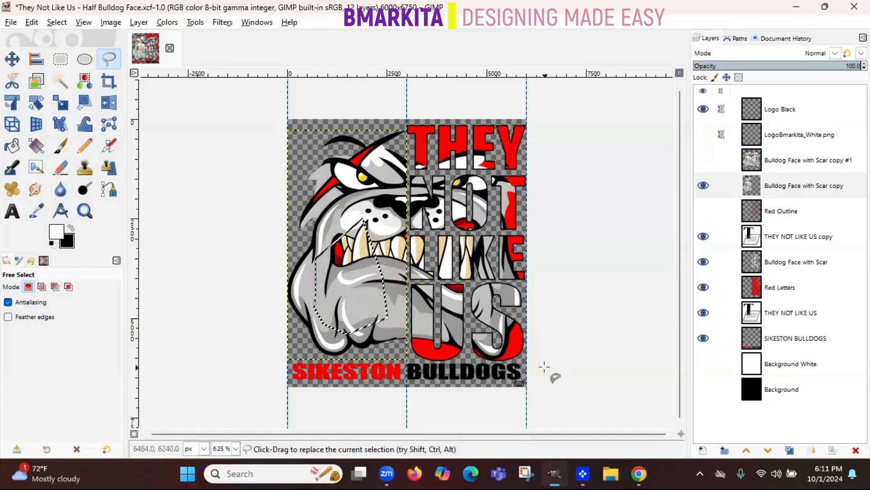
Delete the contents of the polygonal selection, and undo both the deletion and the selection.
{"action": "key", "text": "Delete"}
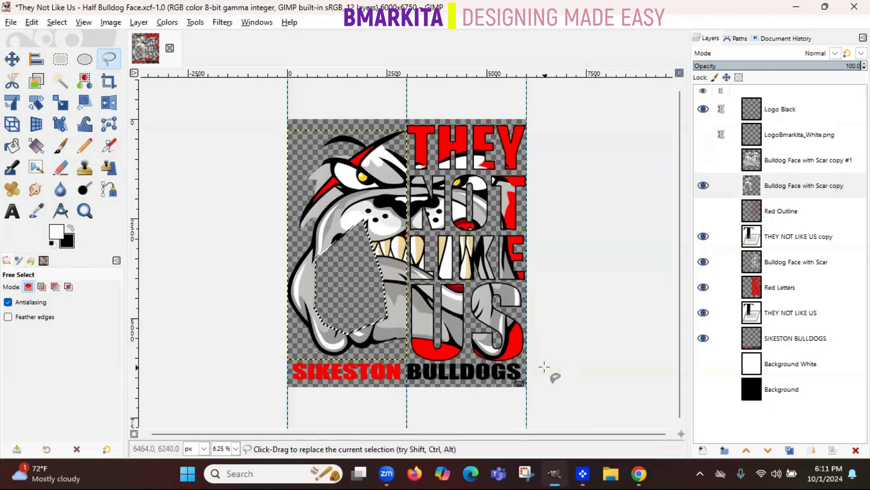
{"action": "key", "text": "ctrl+z"}
{"action": "key", "text": "ctrl+z"}
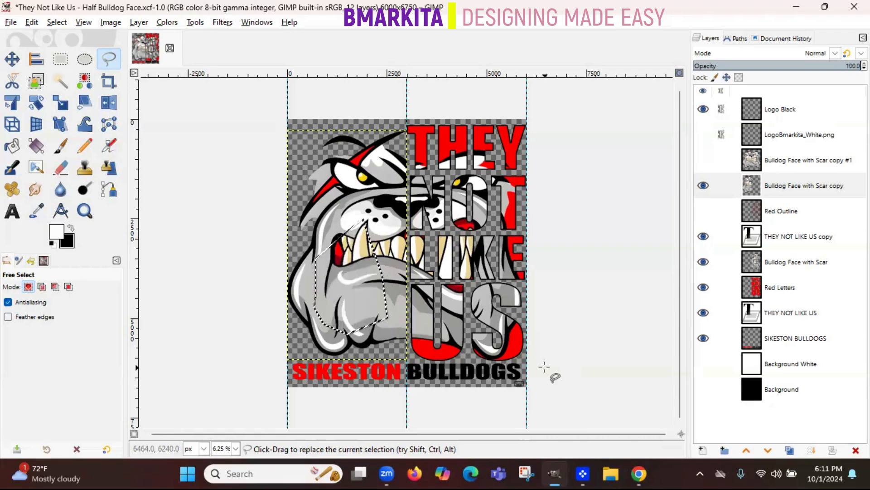
{"action": "key", "text": "ctrl+z"}
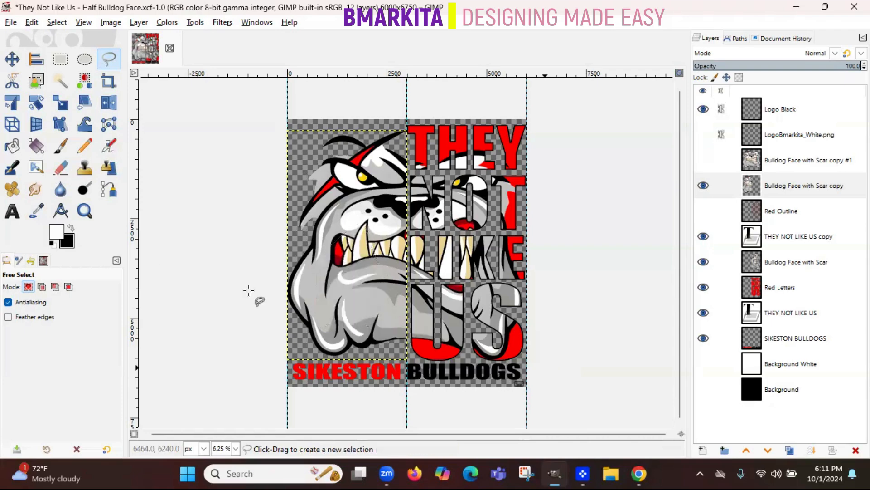
Delete the bulldog's contiguous light grey jowl and muzzle area using Fuzzy Select, then undo the deletion and deselect.
{"action": "left_click", "coordinate": [61, 82]}
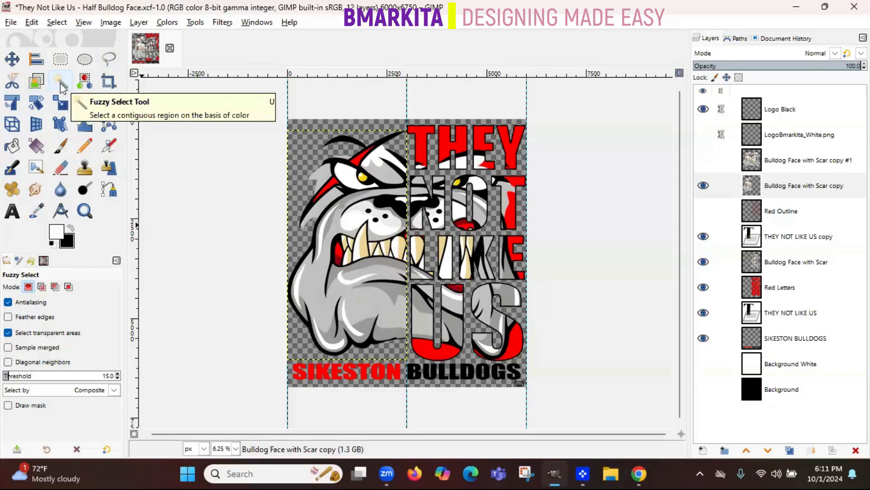
{"action": "left_click", "coordinate": [310, 289]}
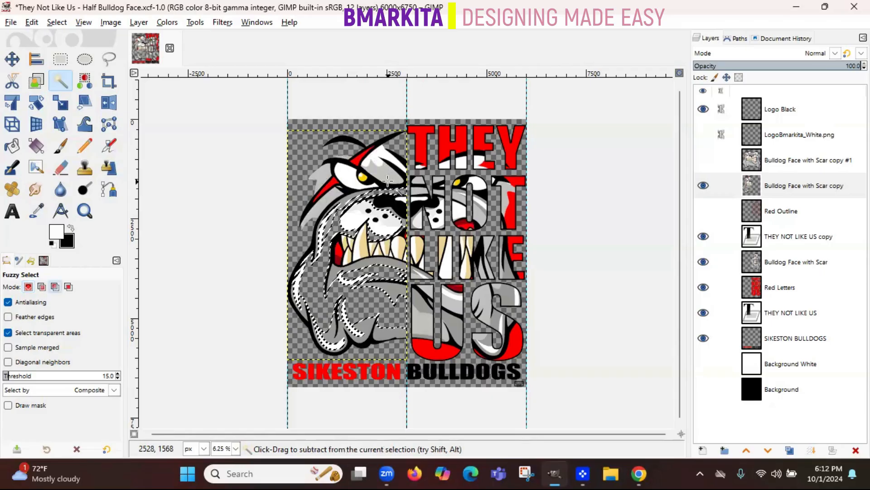
{"action": "key", "text": "Delete"}
{"action": "key", "text": "ctrl+shift+a"}
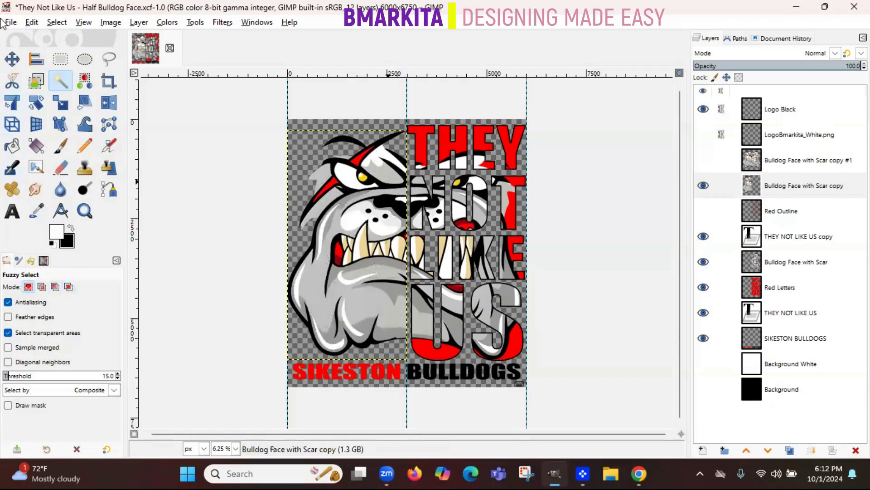
Delete all matching light grey areas of the bulldog face using Select by Color, undo the deletion and deselect.
{"action": "left_click", "coordinate": [85, 81]}
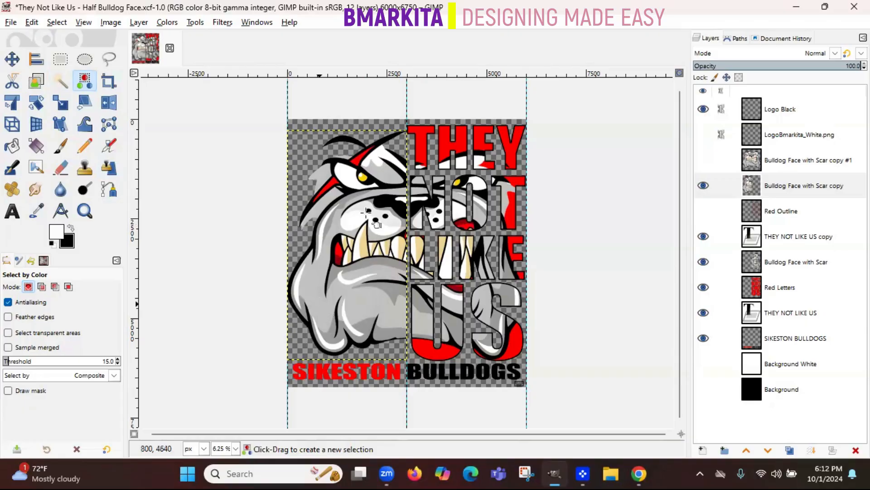
{"action": "left_click", "coordinate": [319, 303]}
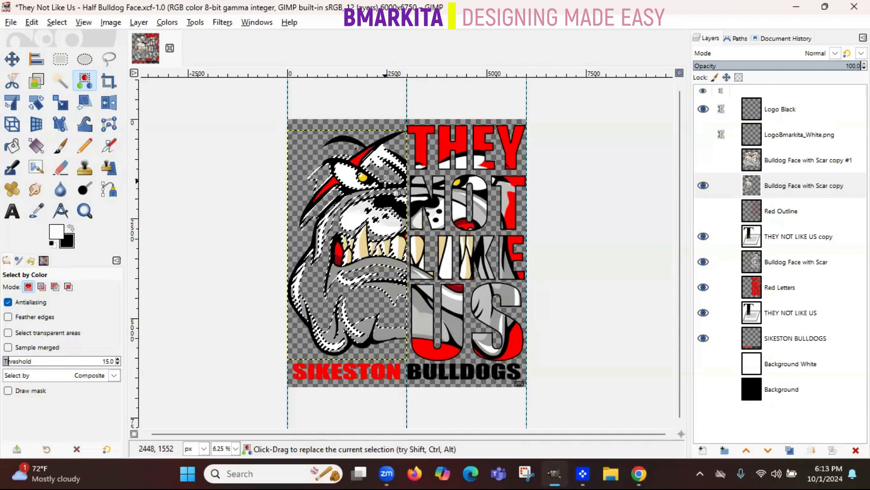
{"action": "key", "text": "ctrl+z"}
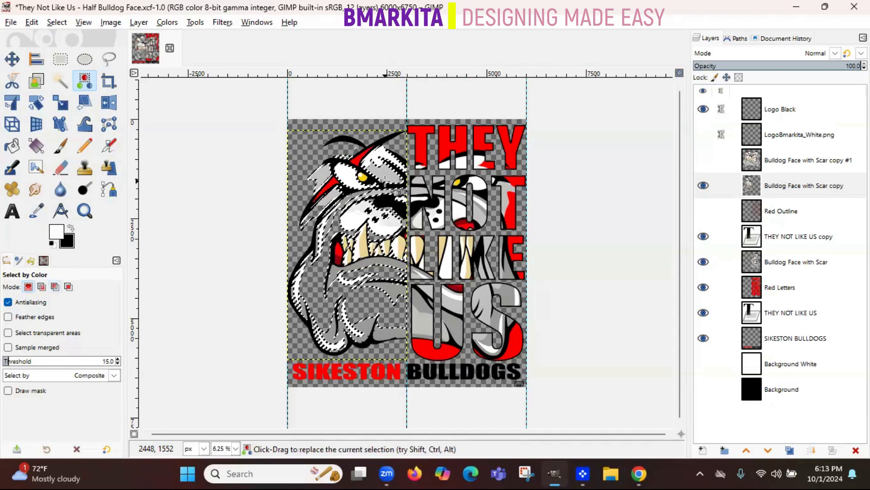
{"action": "key", "text": "shift+ctrl+a"}
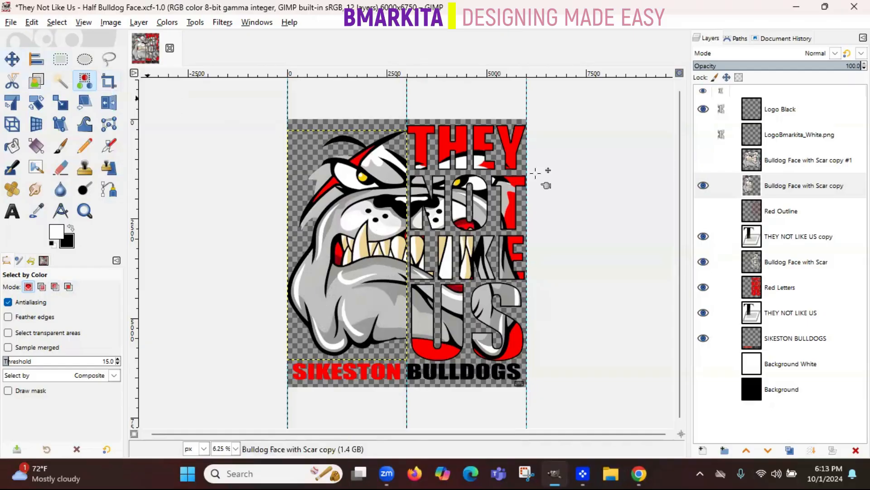
{"action": "key", "text": "m"}
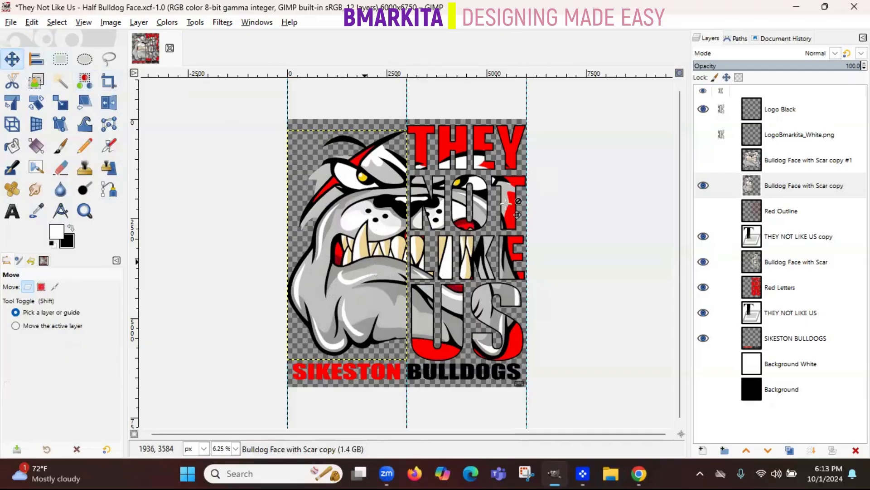
Crop only the Bulldog Face with Scar copy layer to about 3000 × 1689 px around the eye, and undo the crop.
{"action": "left_click", "coordinate": [109, 85]}
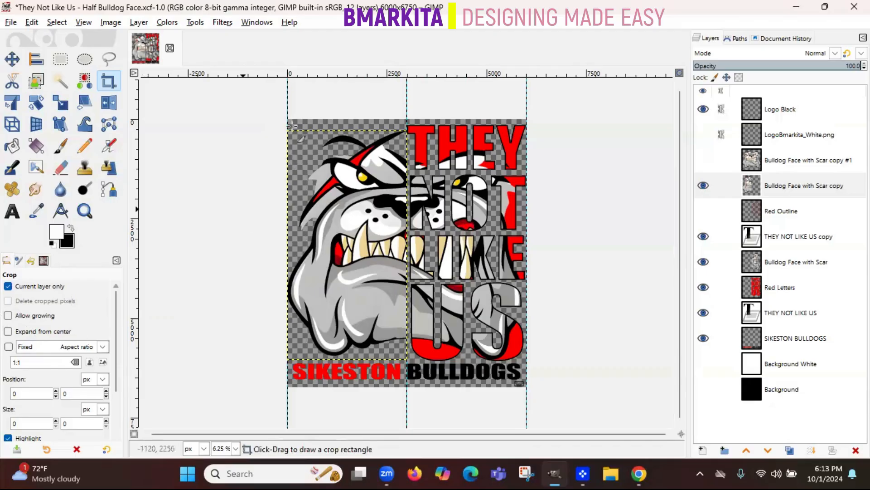
{"action": "left_click_drag", "start_coordinate": [288, 130], "coordinate": [446, 251]}
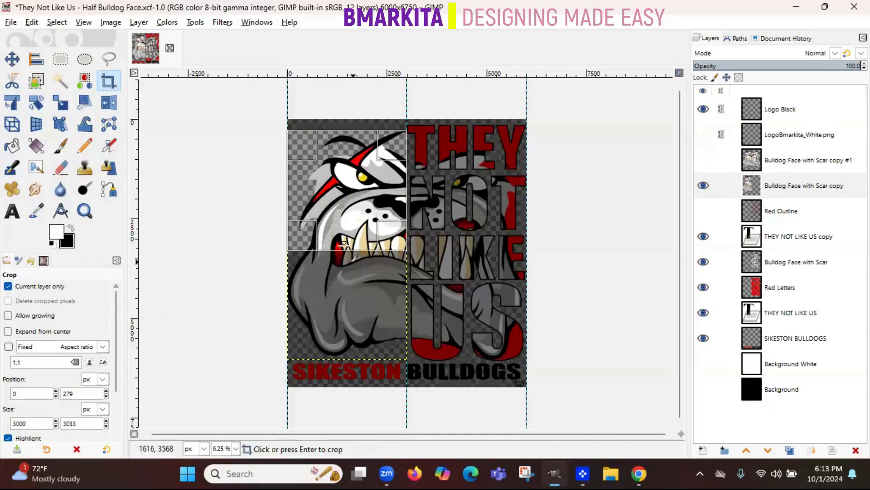
{"action": "left_click_drag", "start_coordinate": [345, 245], "coordinate": [343, 191]}
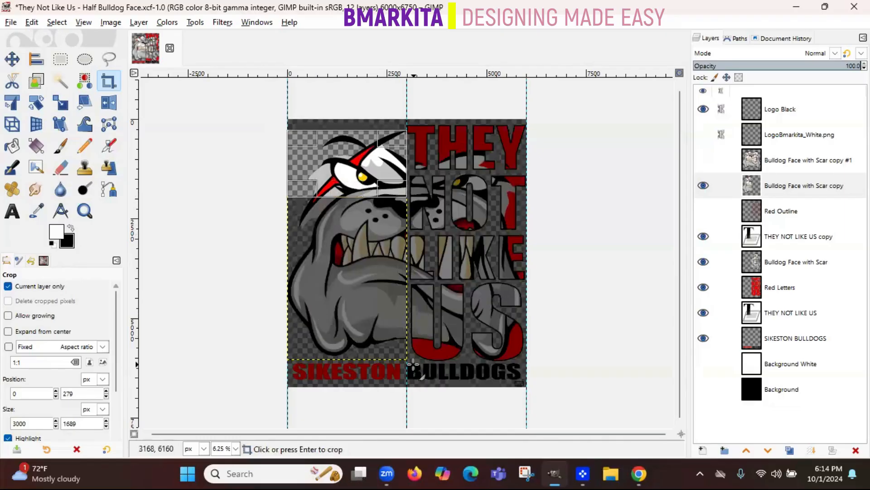
{"action": "key", "text": "Return"}
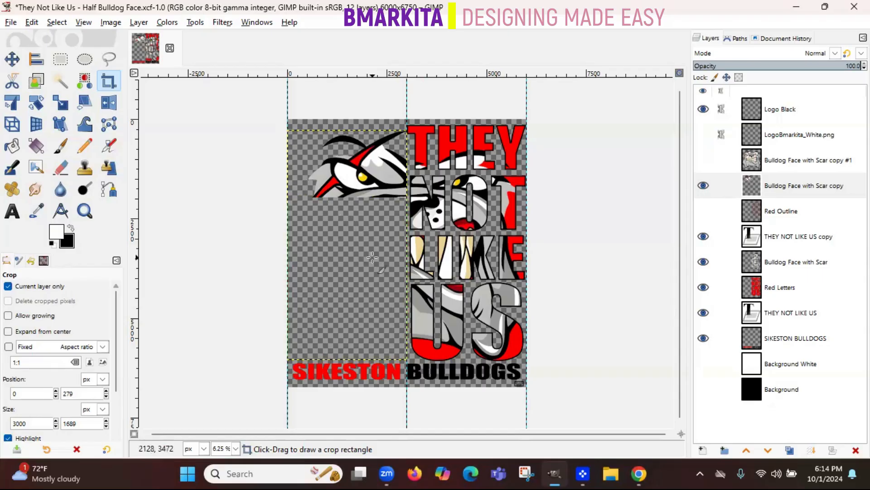
{"action": "key", "text": "ctrl+z"}
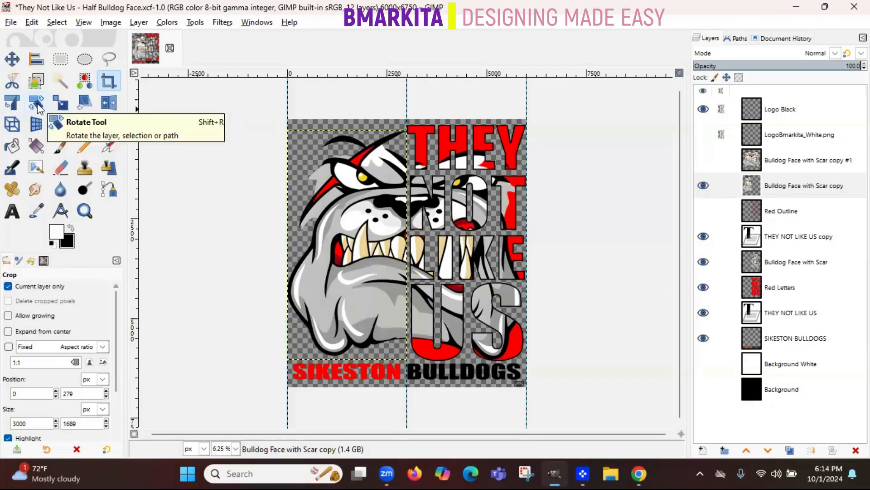
Rotate the Bulldog Face with Scar copy layer by about 65.63° around its center, and undo the rotation.
{"action": "left_click", "coordinate": [38, 107]}
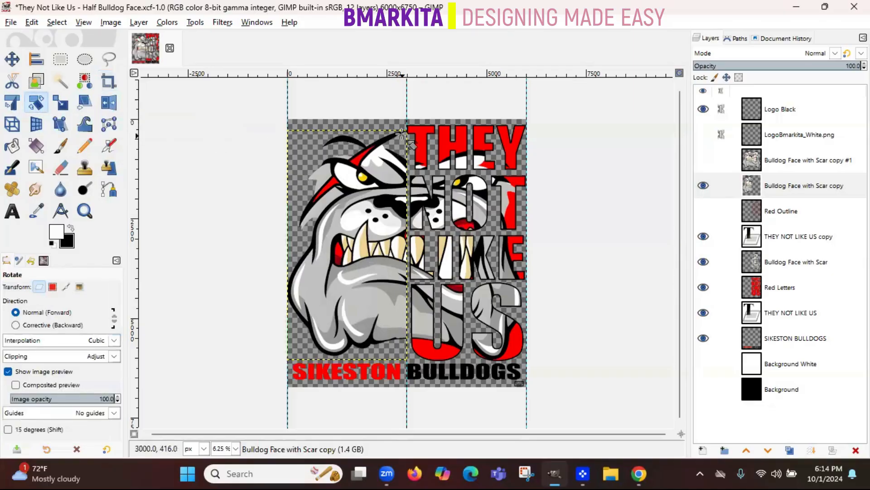
{"action": "left_click_drag", "start_coordinate": [434, 172], "coordinate": [433, 277]}
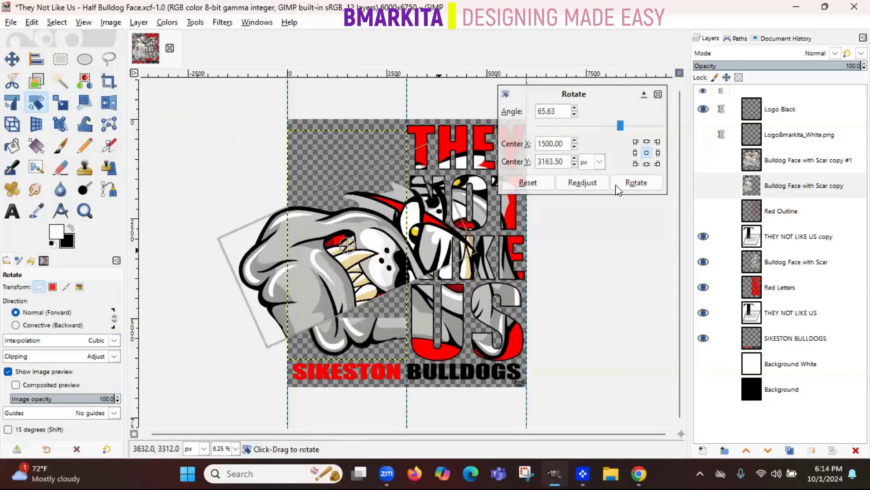
{"action": "left_click", "coordinate": [633, 186]}
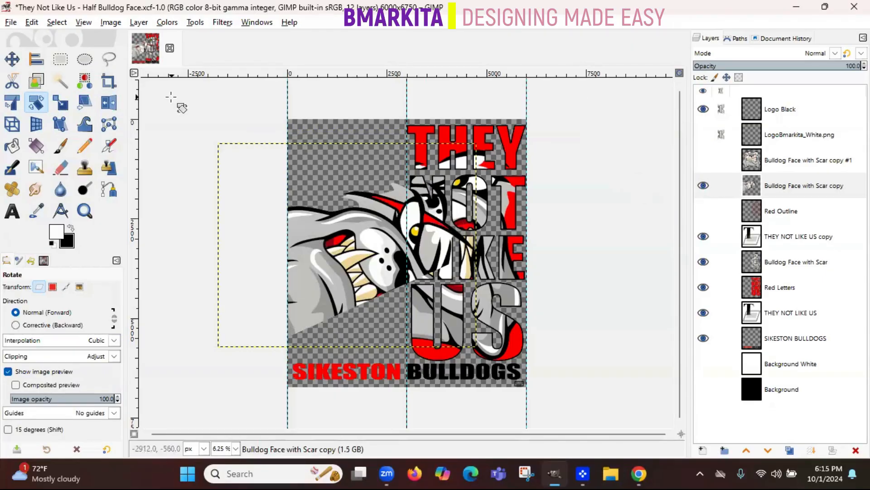
{"action": "key", "text": "ctrl+z"}
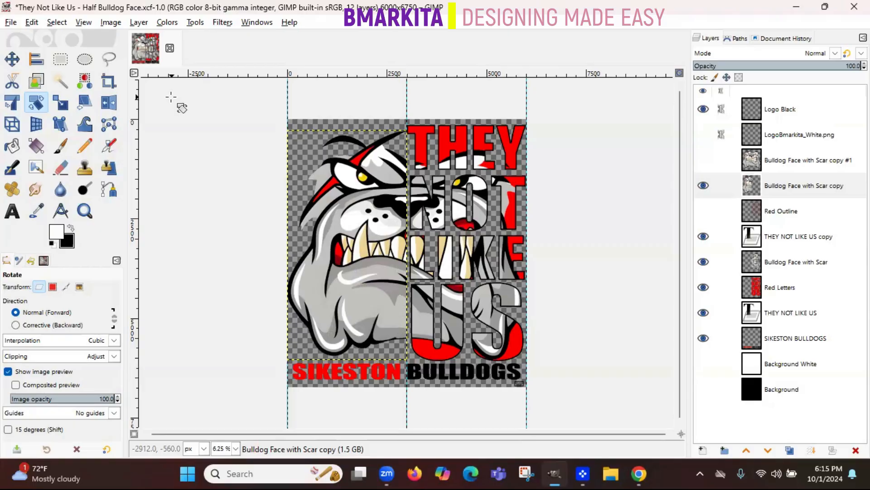
Shrink the bulldog face layer proportionally to about 1836 × 3531 px, and enlarge it to about 3970 × 7634 px in the Scale preview.
{"action": "left_click", "coordinate": [58, 103]}
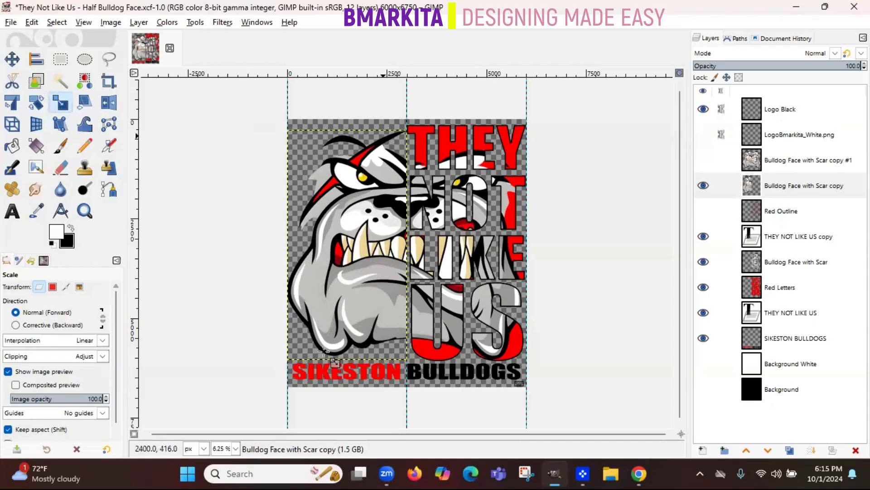
{"action": "left_click", "coordinate": [304, 355]}
{"action": "left_click_drag", "start_coordinate": [336, 282], "coordinate": [346, 258]}
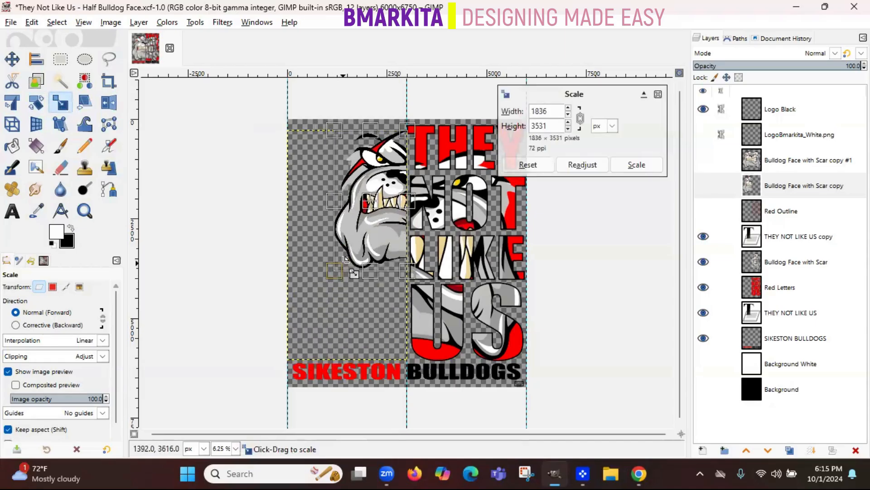
{"action": "left_click_drag", "start_coordinate": [346, 259], "coordinate": [245, 438]}
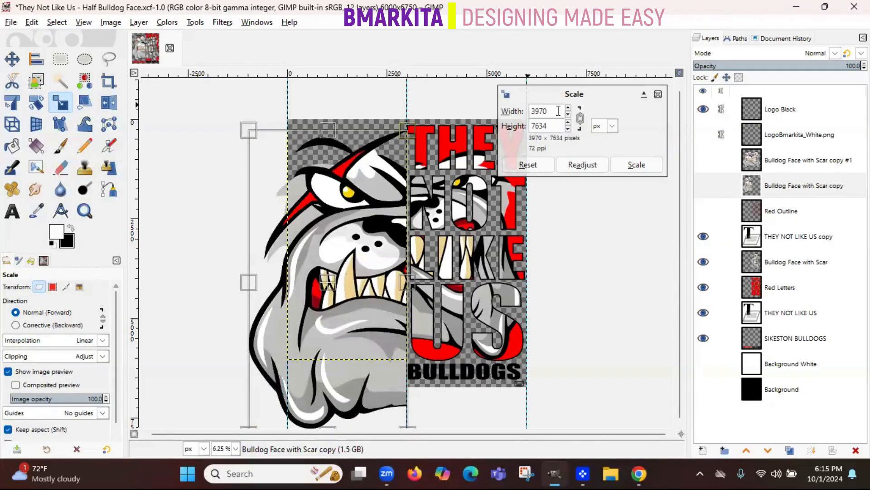
Unlink the aspect ratio, stretch the bulldog face to about 5586 × 7634 px, and undo the applied scaling.
{"action": "left_click", "coordinate": [581, 119]}
{"action": "left_click_drag", "start_coordinate": [406, 279], "coordinate": [444, 282]}
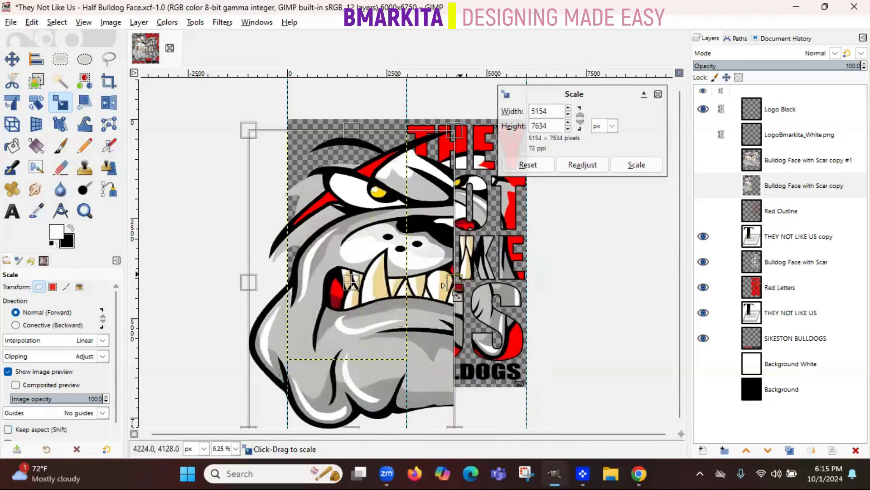
{"action": "left_click_drag", "start_coordinate": [247, 284], "coordinate": [221, 287]}
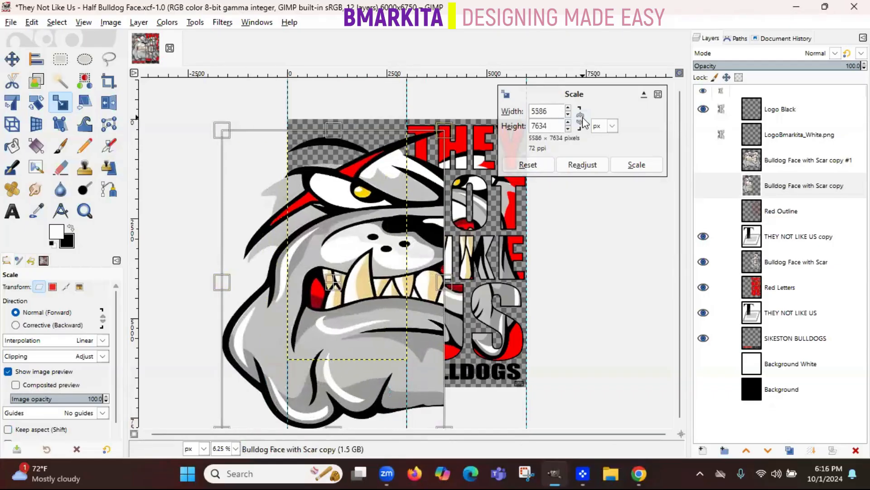
{"action": "left_click", "coordinate": [625, 165]}
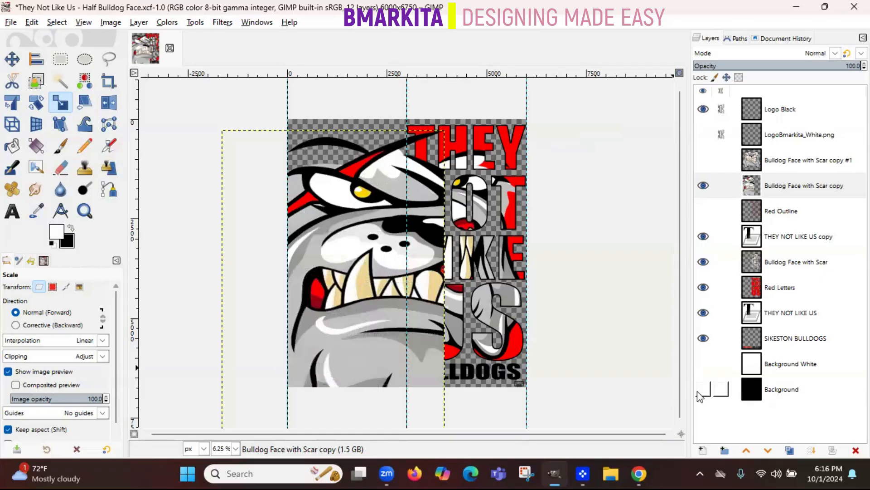
{"action": "key", "text": "ctrl+z"}
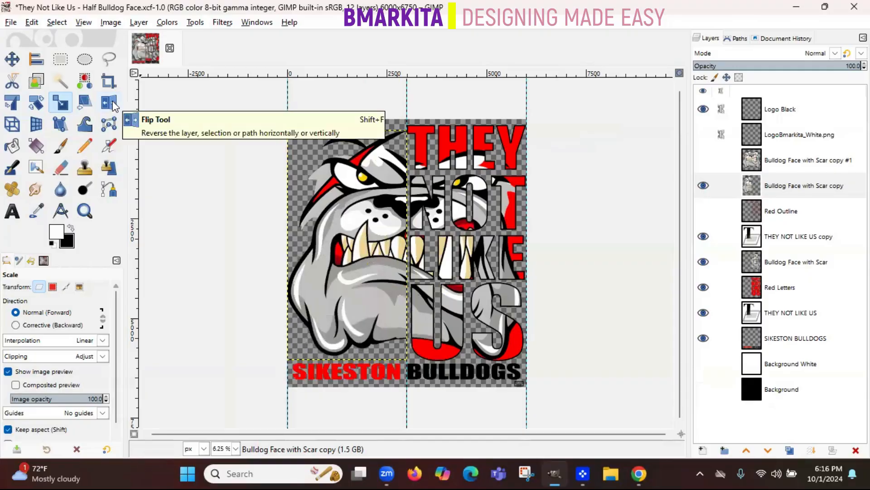
Flip the bulldog face layer horizontally and vertically in turn, and undo the flips.
{"action": "left_click", "coordinate": [112, 104]}
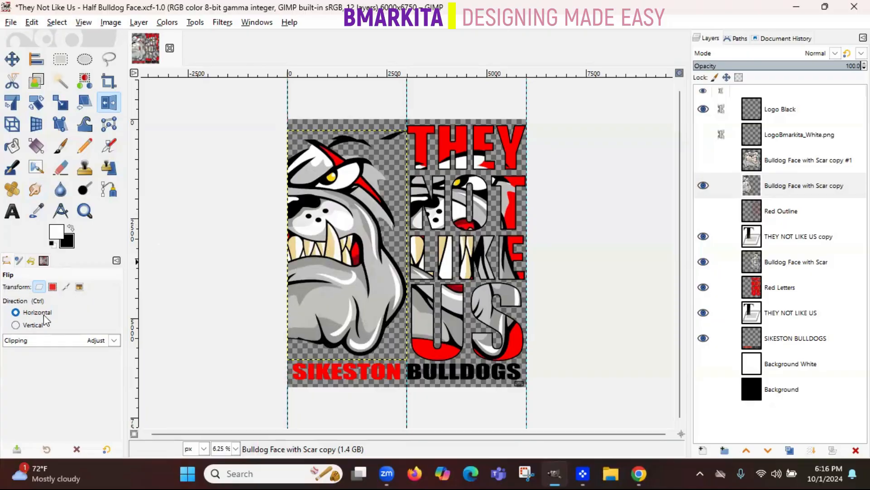
{"action": "left_click", "coordinate": [16, 325]}
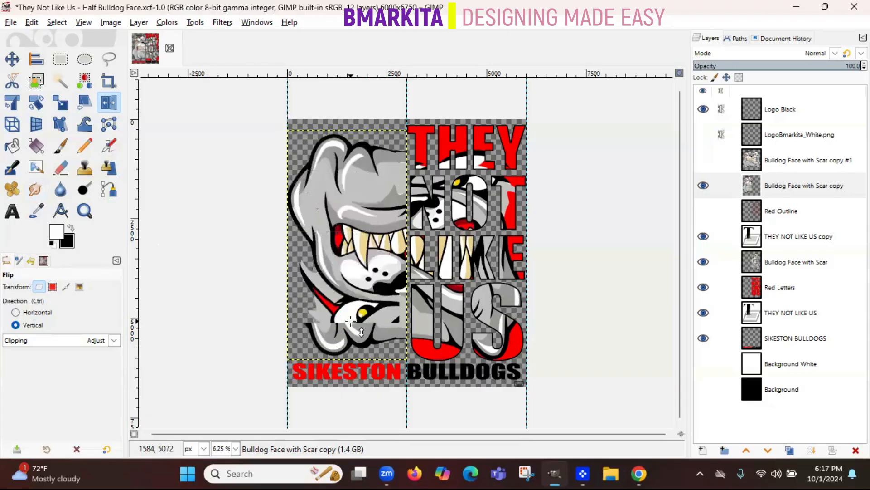
{"action": "key", "text": "ctrl+z"}
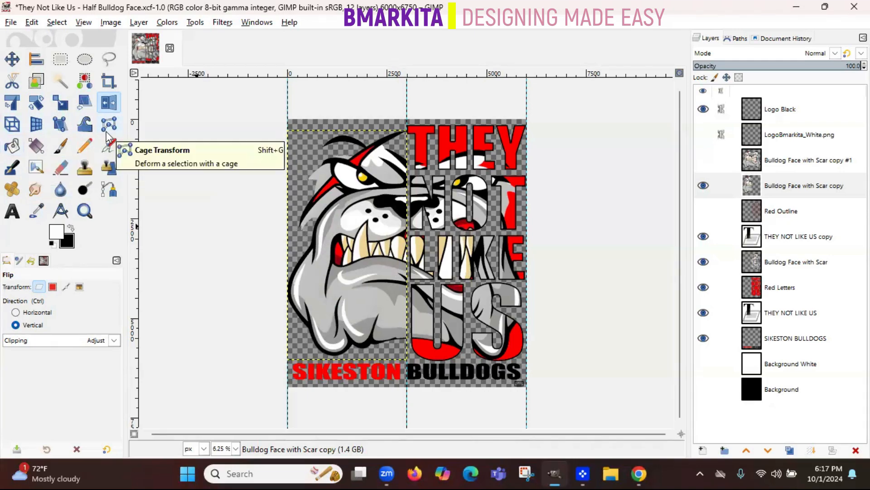
Fill the red letters of the word THEY on the Red Letters layer with white using Bucket Fill.
{"action": "left_click", "coordinate": [12, 147]}
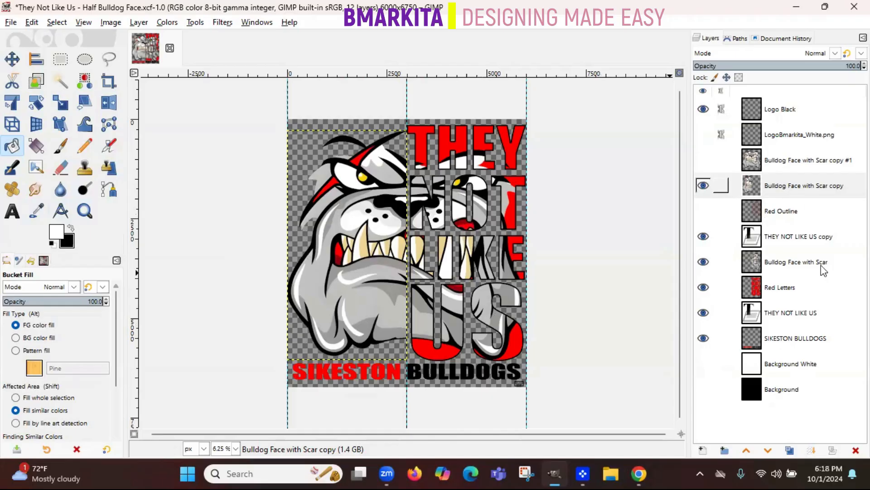
{"action": "left_click", "coordinate": [787, 295]}
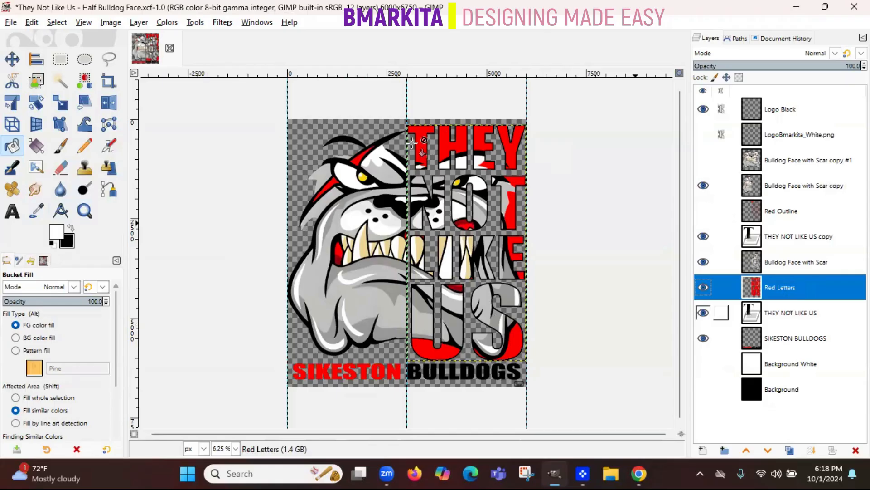
{"action": "left_click", "coordinate": [420, 147]}
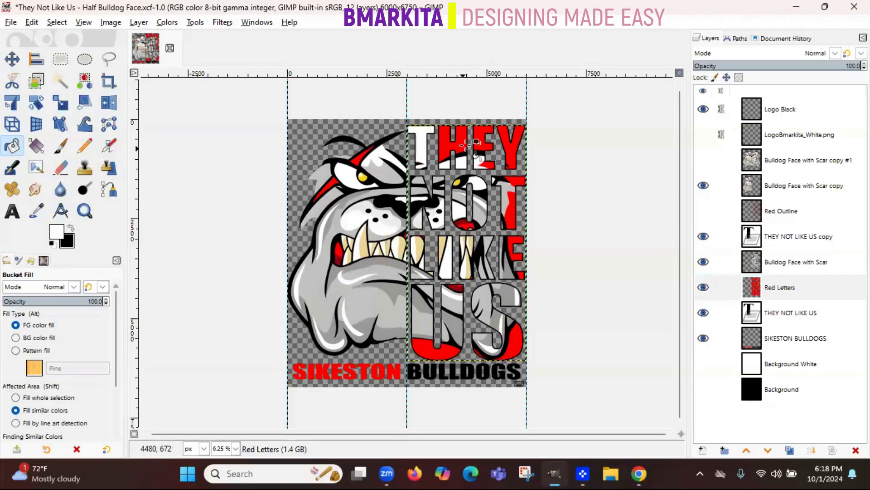
{"action": "left_click", "coordinate": [476, 145]}
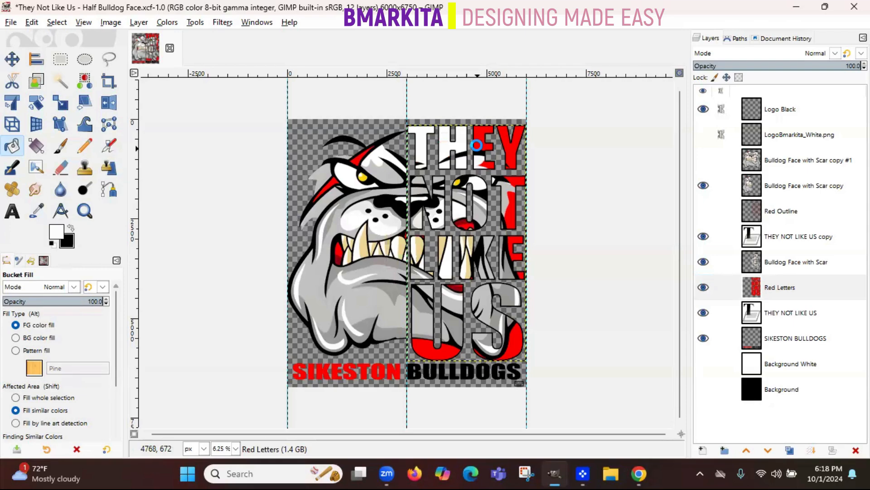
{"action": "left_click", "coordinate": [483, 144]}
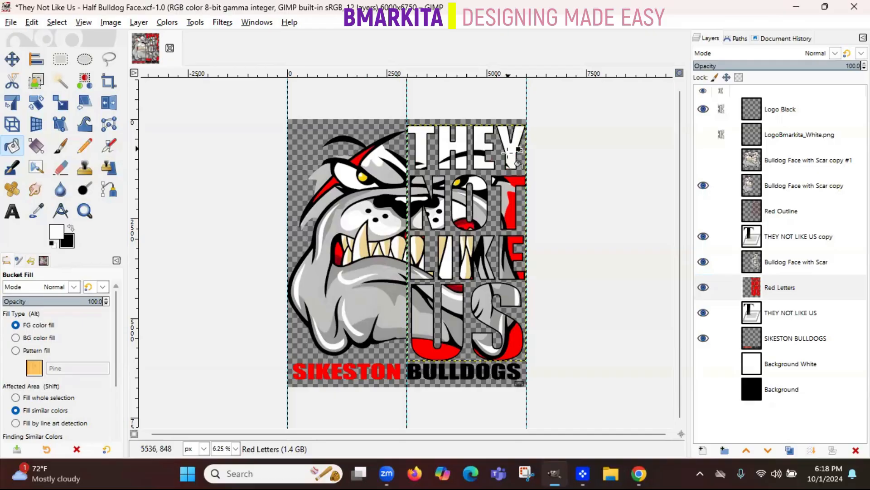
Undo all the white bucket fills on the letters of THEY.
{"action": "key", "text": "ctrl+z"}
{"action": "key", "text": "ctrl+z"}
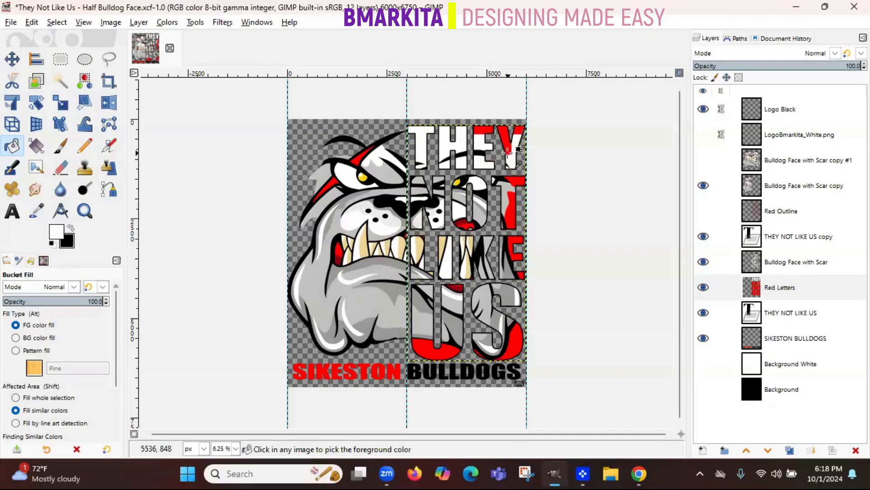
{"action": "key", "text": "ctrl+z"}
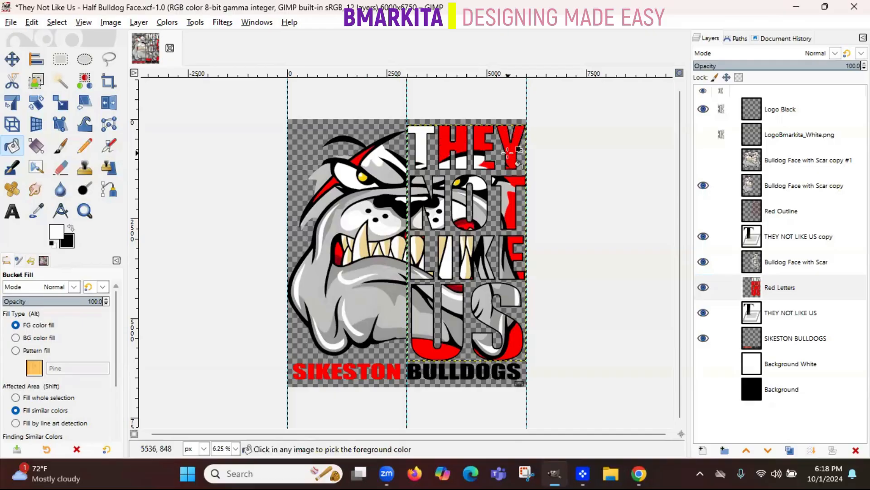
{"action": "key", "text": "ctrl+z"}
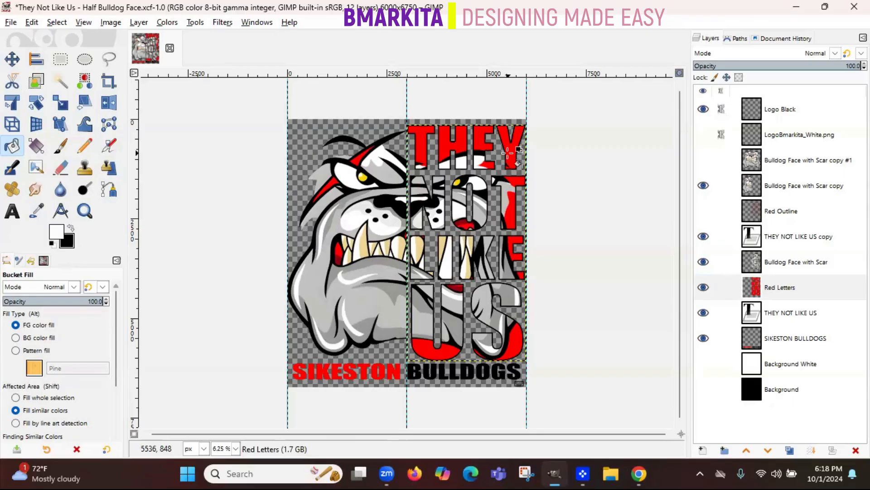
Set the Gradient tool to the gold Custom gradient after browsing the available gradients.
{"action": "left_click", "coordinate": [37, 146]}
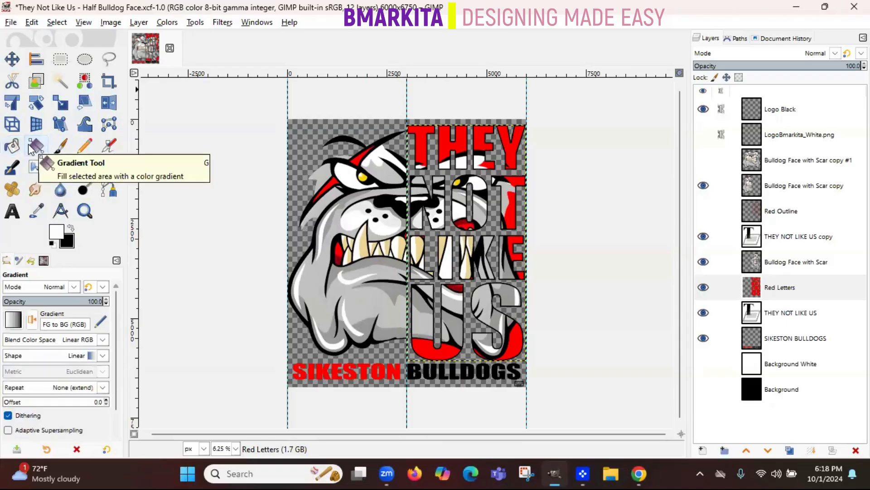
{"action": "left_click", "coordinate": [13, 320]}
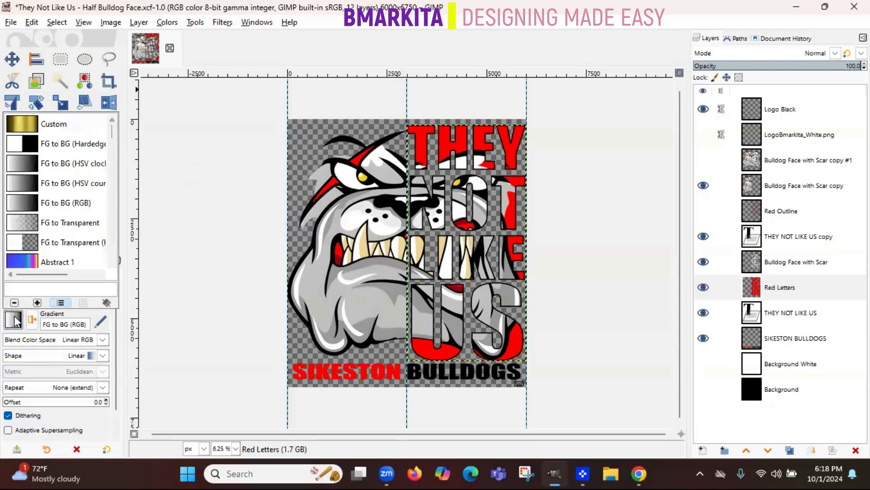
{"action": "left_click_drag", "start_coordinate": [112, 127], "coordinate": [114, 199]}
{"action": "left_click", "coordinate": [40, 322]}
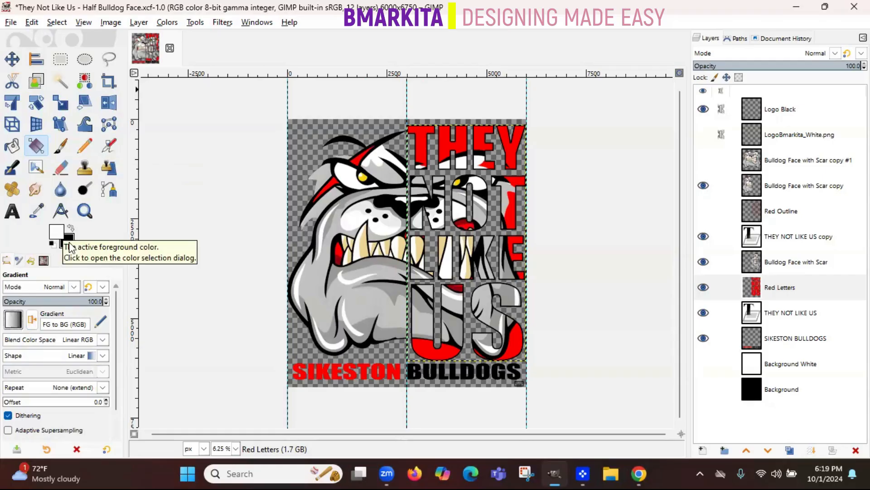
{"action": "left_click", "coordinate": [13, 319]}
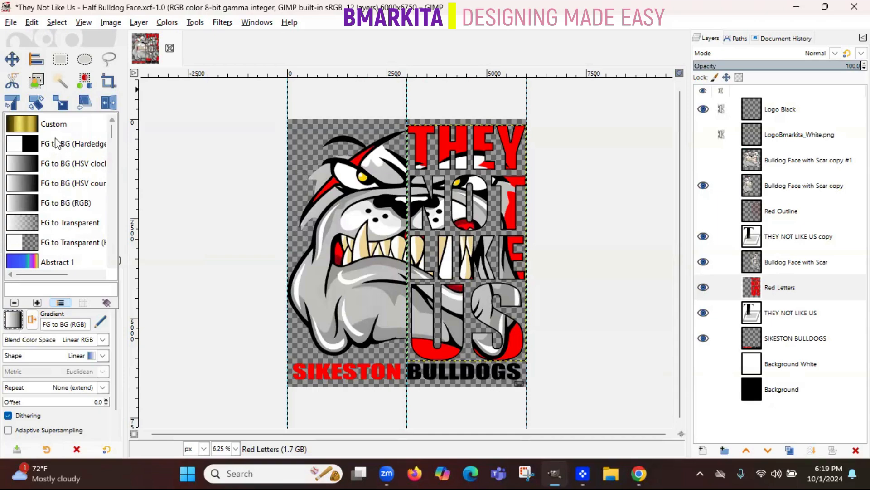
{"action": "left_click", "coordinate": [44, 128]}
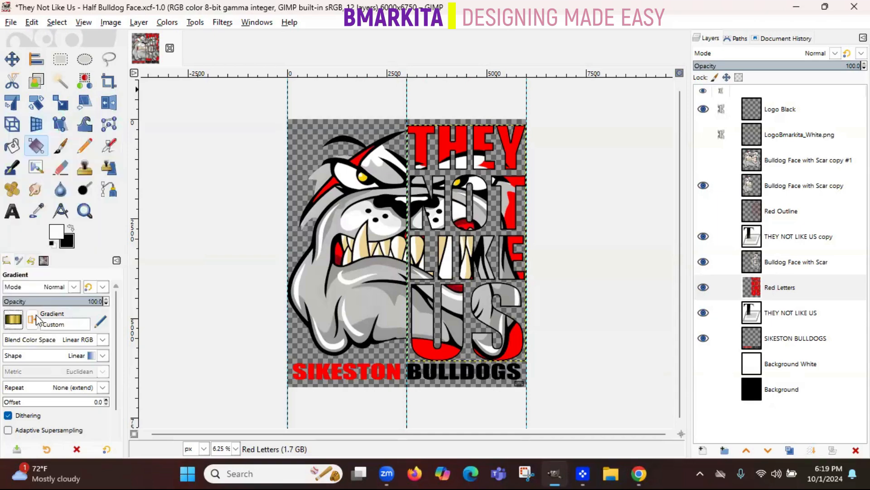
Review the gradient shape options, then draw a horizontal gold gradient across the Red Letters layer and cancel it.
{"action": "left_click", "coordinate": [27, 357]}
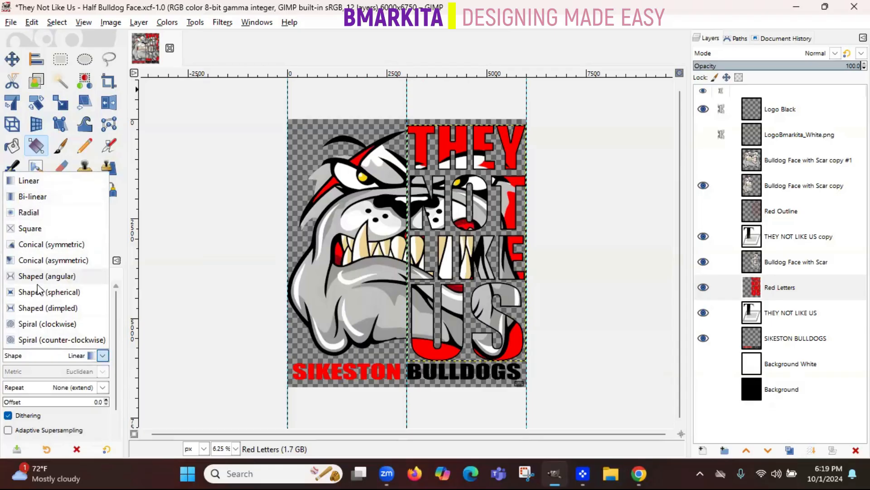
{"action": "left_click", "coordinate": [32, 359]}
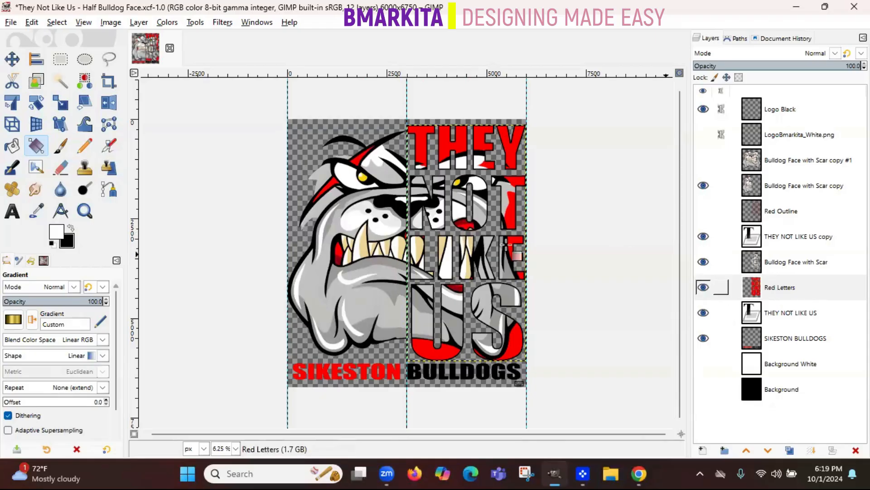
{"action": "left_click_drag", "start_coordinate": [399, 237], "coordinate": [526, 240]}
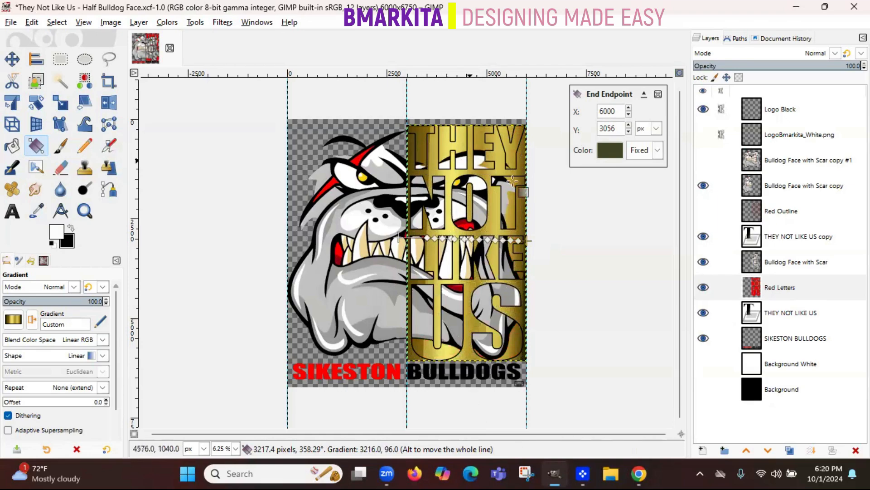
{"action": "key", "text": "Escape"}
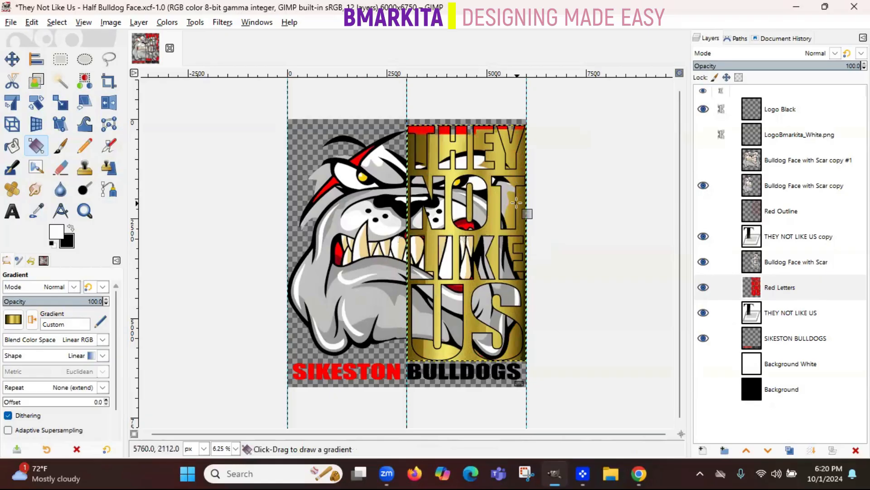
Select the lettering on the Red Letters layer using Alpha to Selection.
{"action": "left_click", "coordinate": [769, 290]}
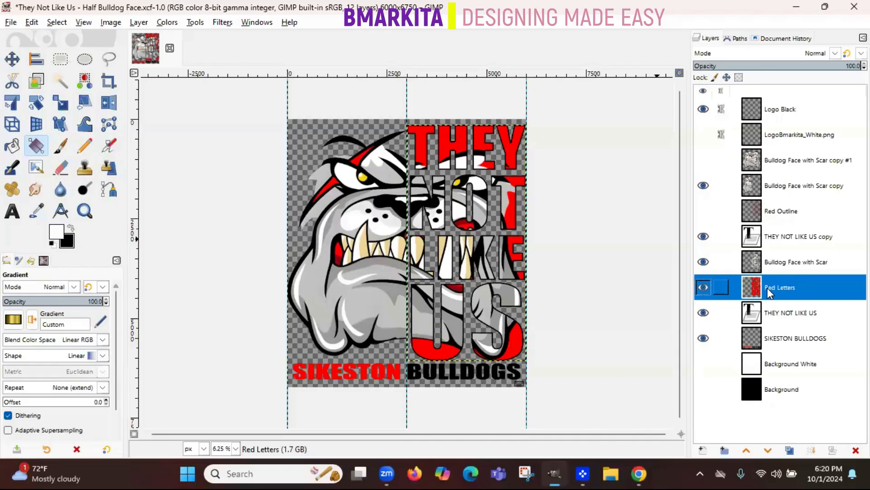
{"action": "right_click", "coordinate": [768, 288]}
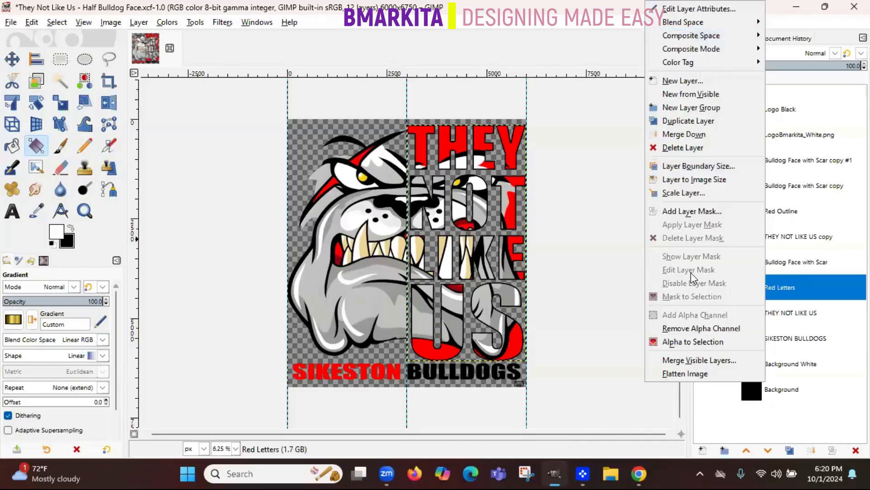
{"action": "left_click", "coordinate": [685, 343]}
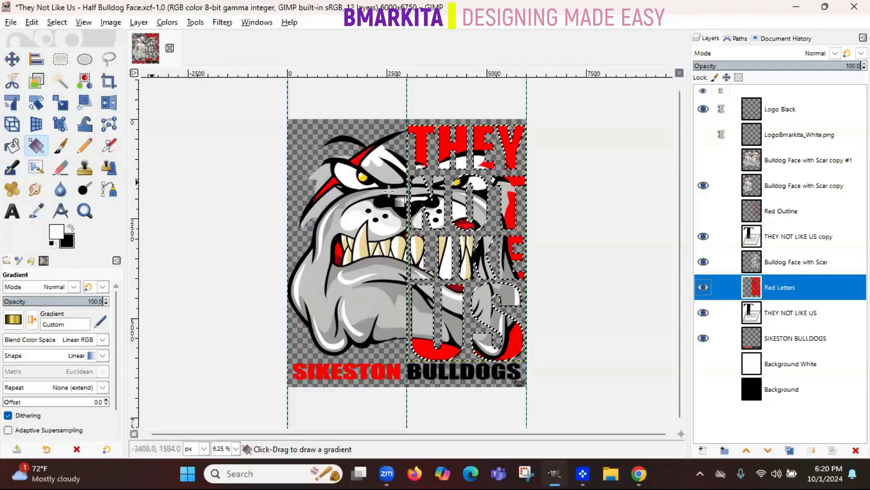
Fill the selected lettering with a horizontal Custom gold gradient about 4176 px long, and clear the selection.
{"action": "left_click_drag", "start_coordinate": [382, 222], "coordinate": [547, 224]}
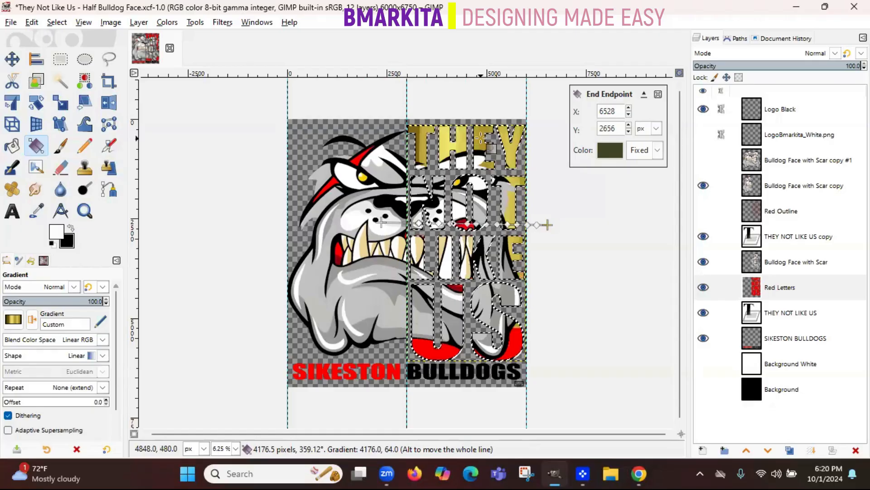
{"action": "key", "text": "Return"}
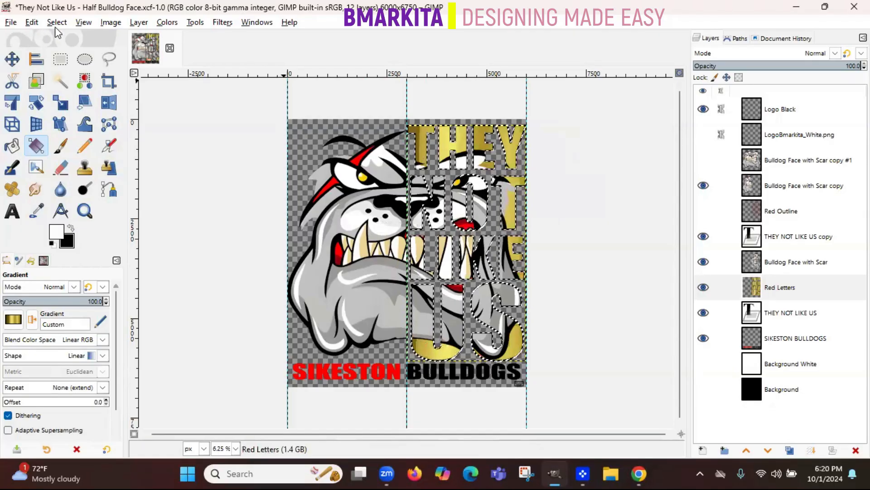
{"action": "left_click", "coordinate": [64, 47]}
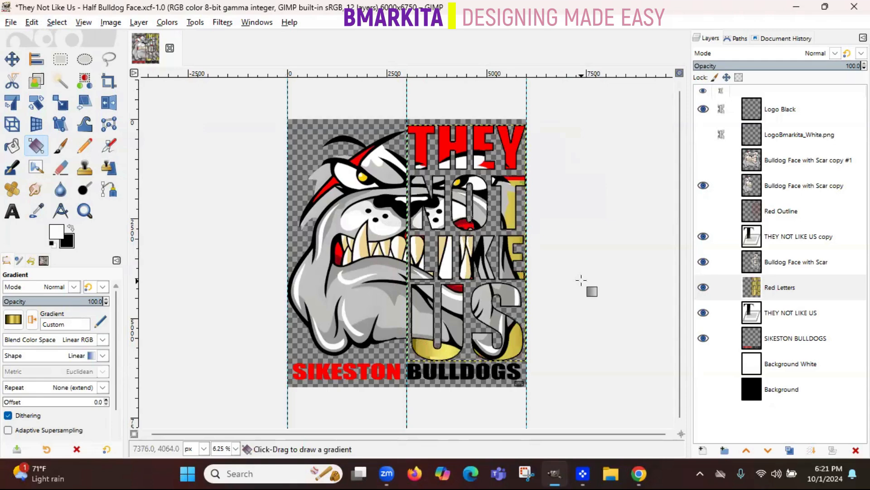
Set the Paintbrush to the 2. Block 01 brush at size 402.
{"action": "left_click", "coordinate": [61, 152]}
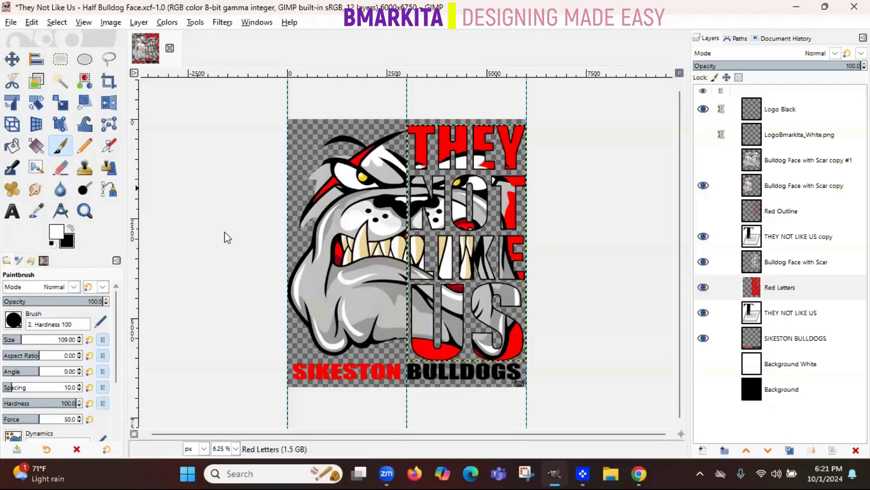
{"action": "left_click", "coordinate": [245, 257]}
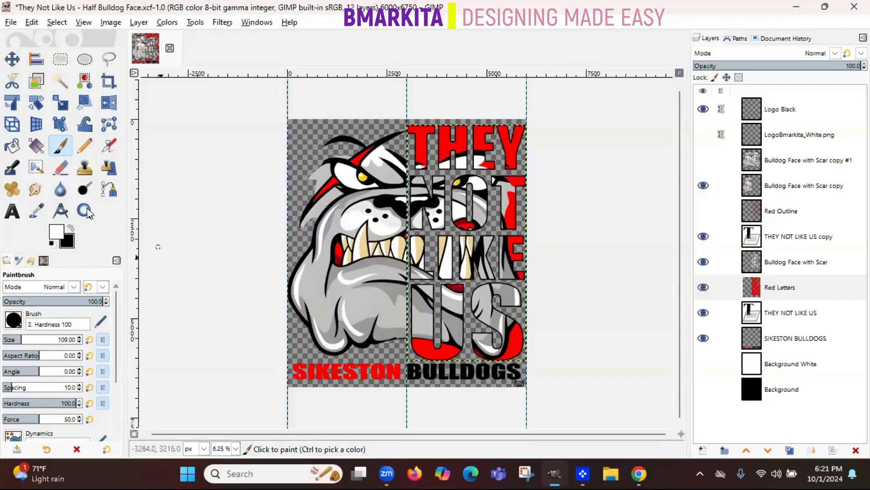
{"action": "left_click", "coordinate": [15, 321]}
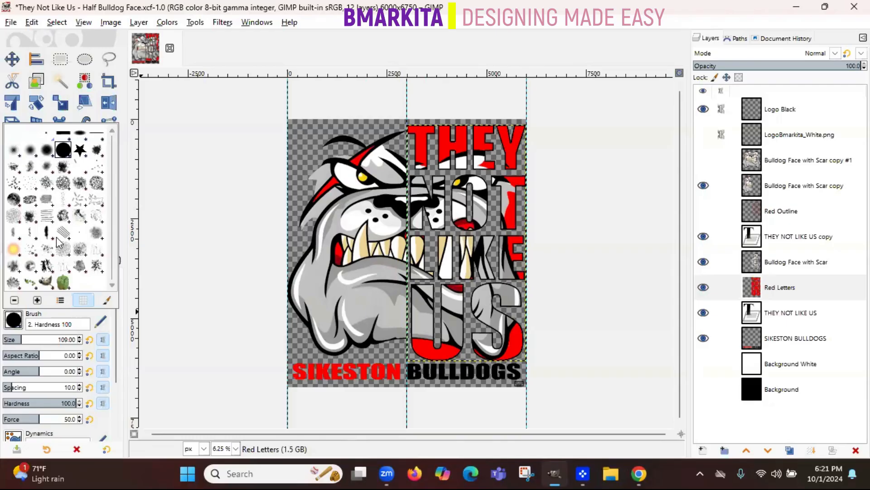
{"action": "left_click", "coordinate": [64, 133]}
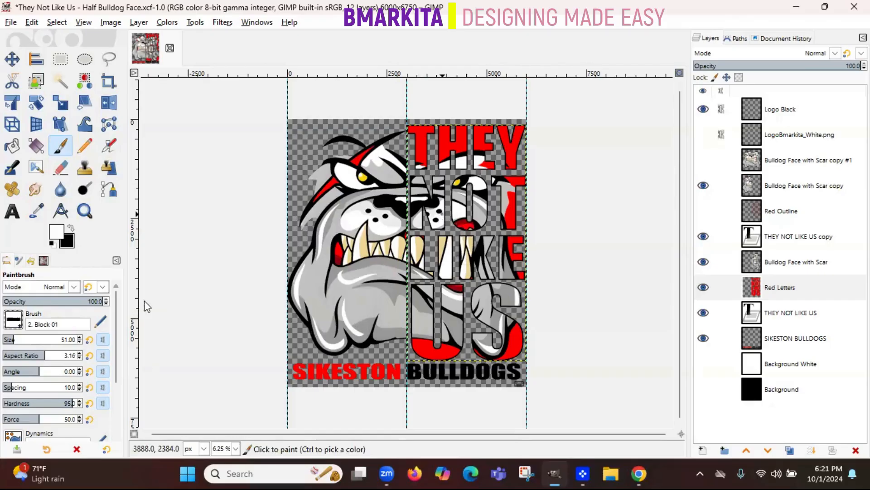
{"action": "left_click", "coordinate": [45, 344]}
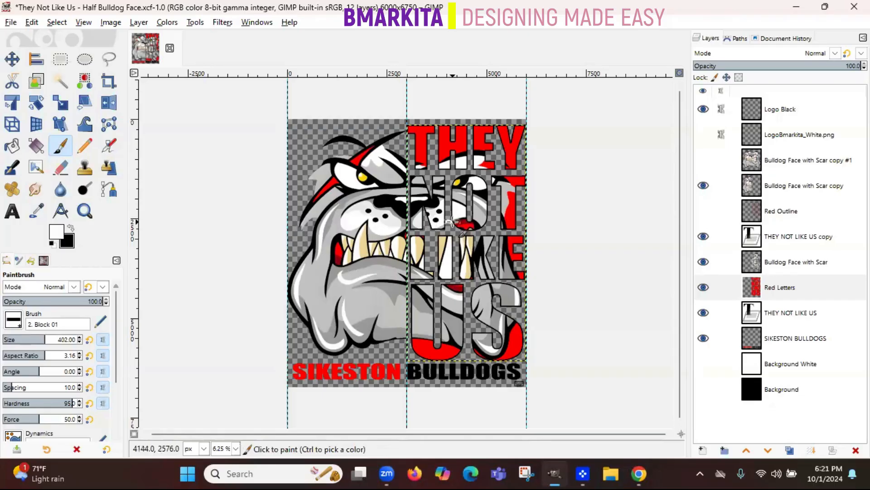
Paint broad white strokes over the lettering on the Red Letters layer with the Paintbrush, and undo them.
{"action": "left_click_drag", "start_coordinate": [453, 221], "coordinate": [456, 320]}
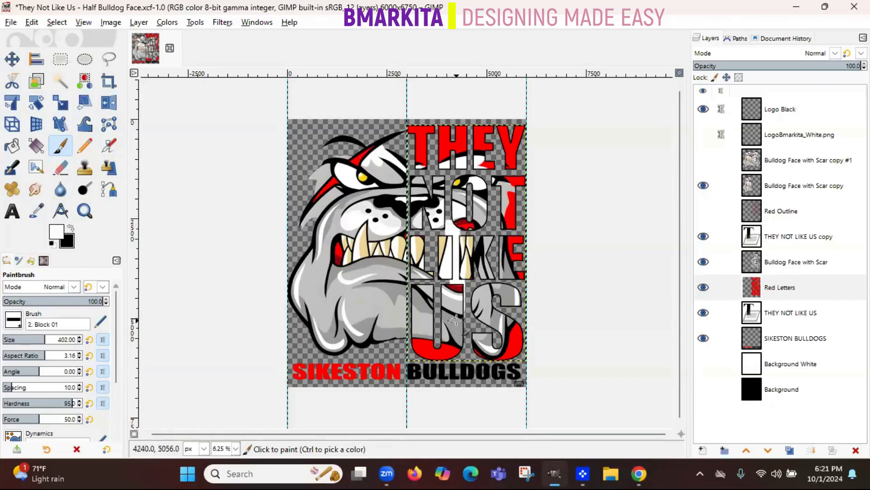
{"action": "left_click", "coordinate": [493, 173], "text": "shift"}
{"action": "left_click_drag", "start_coordinate": [447, 176], "coordinate": [428, 249]}
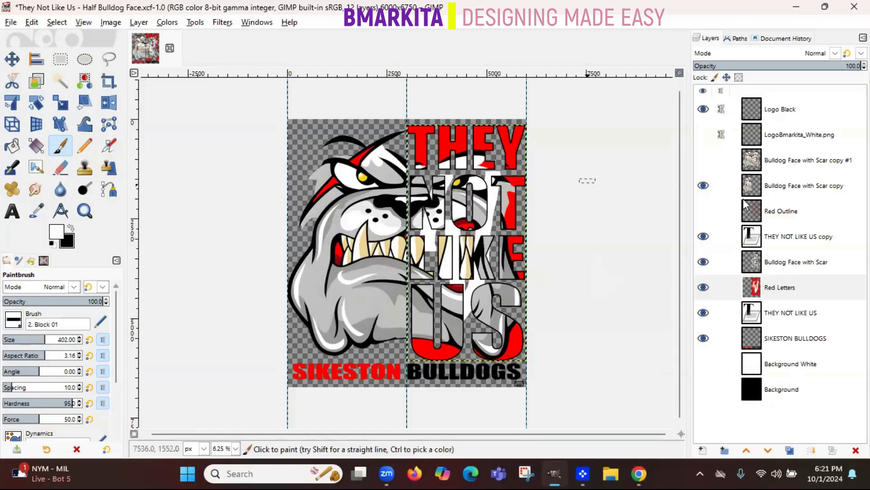
{"action": "key", "text": "ctrl+z"}
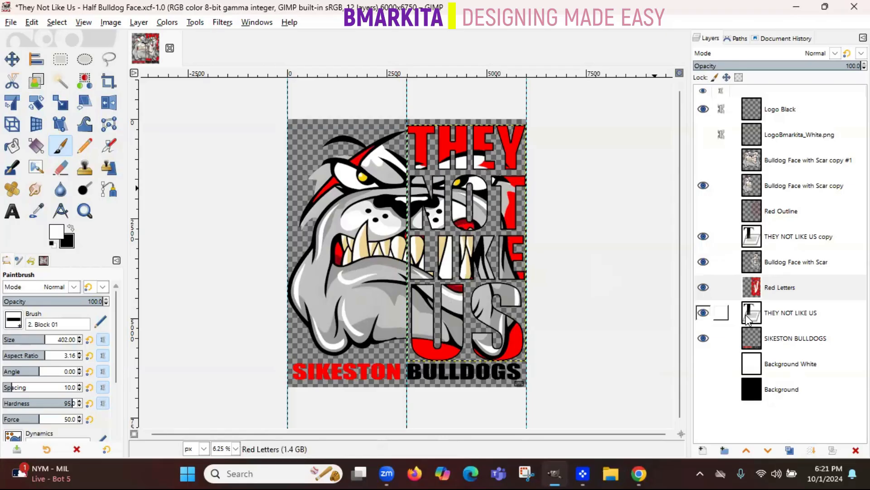
Paint two vertical white strokes down the bulldog's face on the Bulldog Face with Scar copy layer, and undo them.
{"action": "left_click", "coordinate": [787, 194]}
{"action": "left_click_drag", "start_coordinate": [343, 191], "coordinate": [334, 293]}
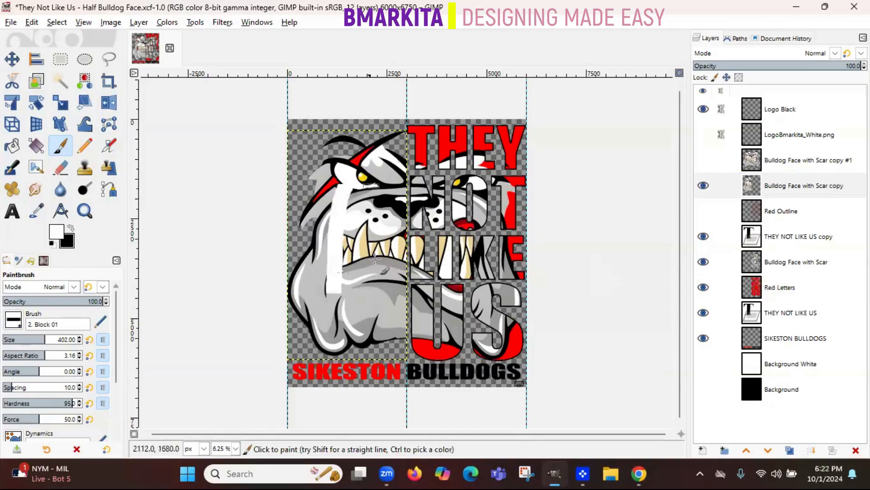
{"action": "left_click_drag", "start_coordinate": [374, 188], "coordinate": [374, 268]}
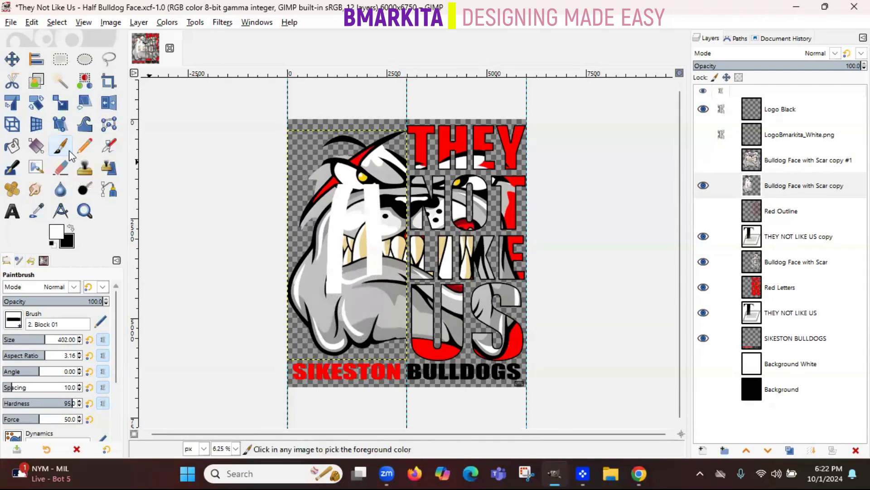
{"action": "key", "text": "ctrl+z"}
{"action": "key", "text": "ctrl+z"}
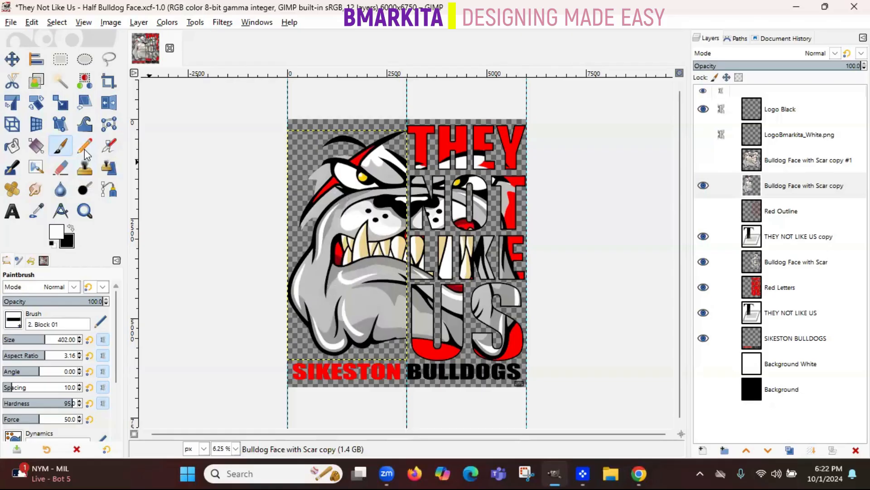
Draw white Pencil zigzags on the bulldog's jaw, one with the current block brush and one with 2. Hardness 100 at size 51.
{"action": "left_click", "coordinate": [84, 149]}
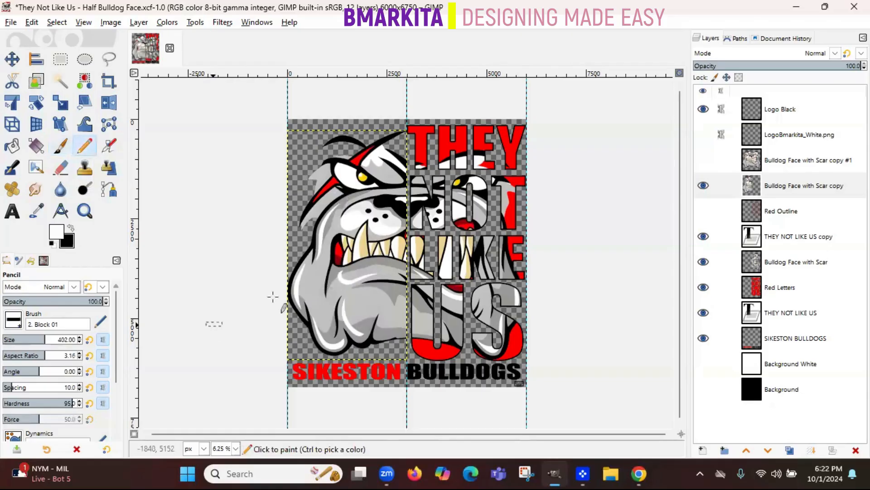
{"action": "mouse_move", "coordinate": [306, 289]}
{"action": "left_mouse_down"}
{"action": "mouse_move", "coordinate": [323, 325]}
{"action": "mouse_move", "coordinate": [338, 286]}
{"action": "mouse_move", "coordinate": [362, 314]}
{"action": "mouse_move", "coordinate": [377, 273]}
{"action": "left_mouse_up"}
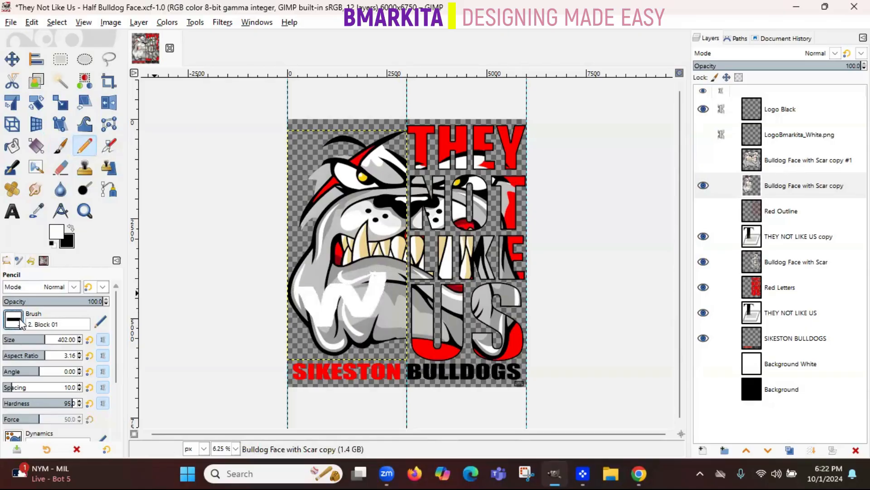
{"action": "left_click", "coordinate": [20, 319]}
{"action": "left_click", "coordinate": [69, 154]}
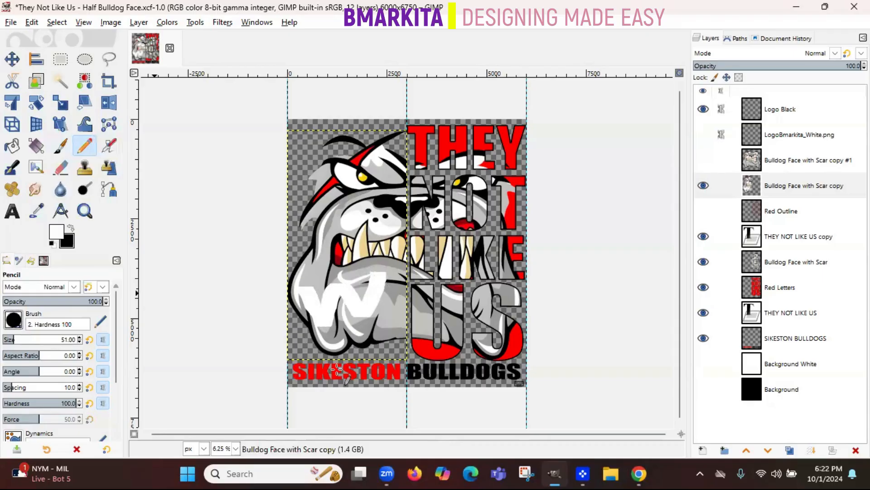
{"action": "mouse_move", "coordinate": [351, 339]}
{"action": "left_mouse_down"}
{"action": "mouse_move", "coordinate": [374, 329]}
{"action": "mouse_move", "coordinate": [380, 344]}
{"action": "mouse_move", "coordinate": [393, 312]}
{"action": "mouse_move", "coordinate": [404, 333]}
{"action": "left_mouse_up"}
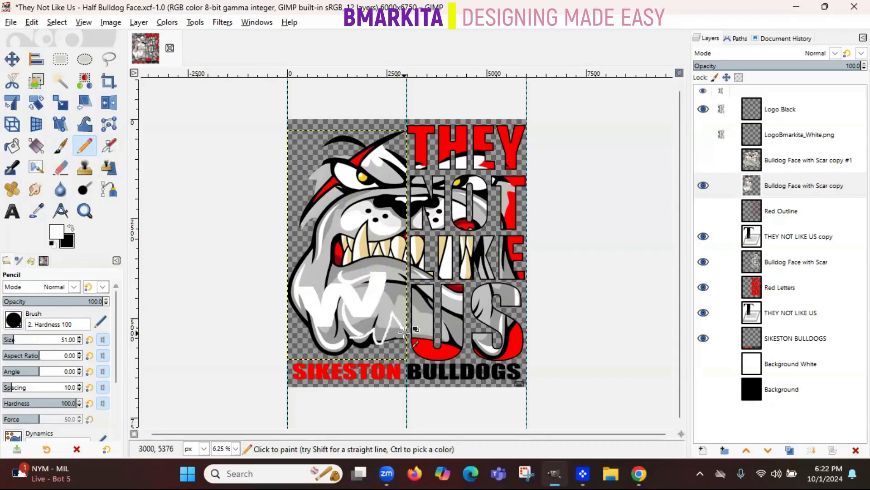
Undo all the white Pencil strokes on the bulldog's jaw.
{"action": "key", "text": "ctrl+z"}
{"action": "key", "text": "ctrl+z"}
{"action": "key", "text": "ctrl+z"}
{"action": "key", "text": "ctrl+z"}
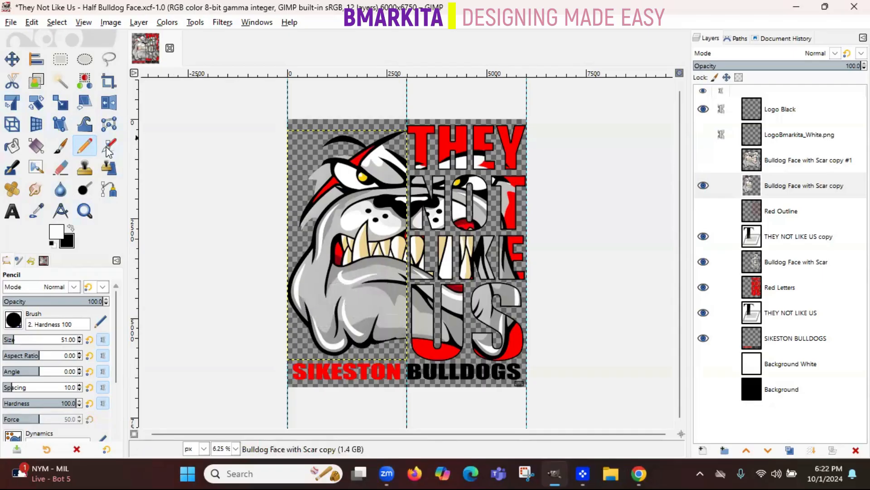
Spray several soft white strokes over the bulldog's cheek and jaw with the Airbrush at size 180.
{"action": "key", "text": "a"}
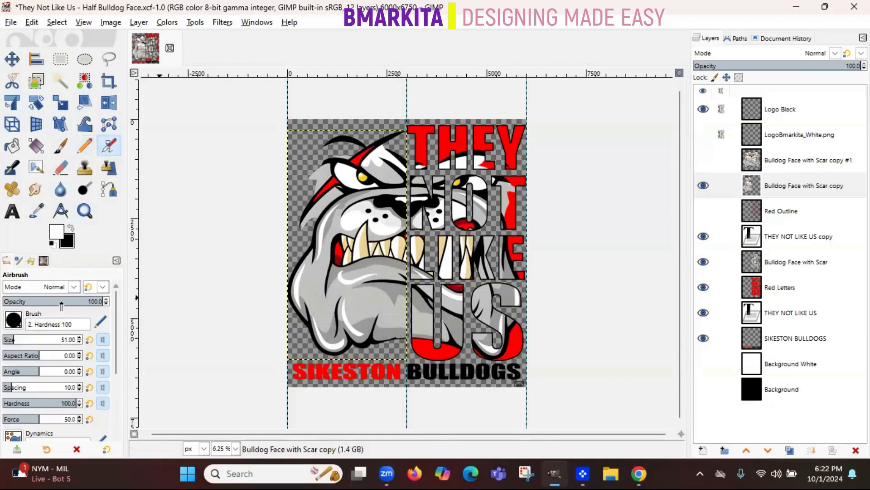
{"action": "left_click", "coordinate": [28, 340]}
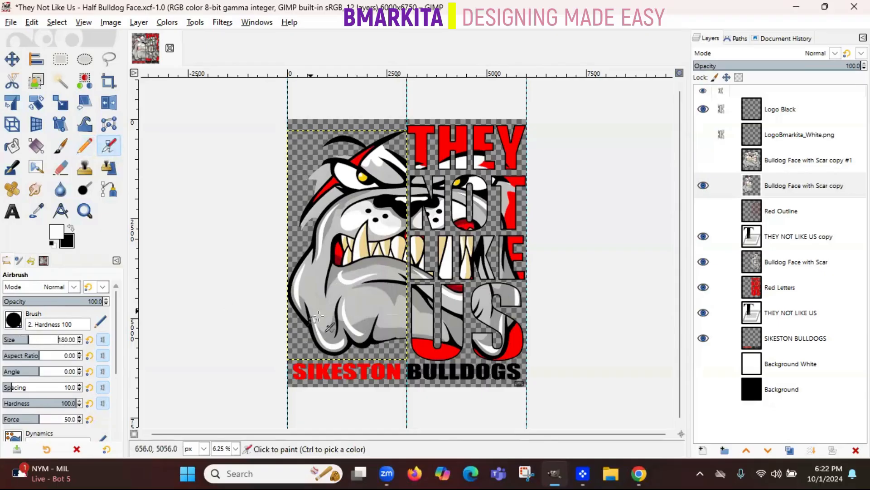
{"action": "left_click_drag", "start_coordinate": [317, 318], "coordinate": [340, 281]}
{"action": "left_click_drag", "start_coordinate": [345, 329], "coordinate": [372, 279]}
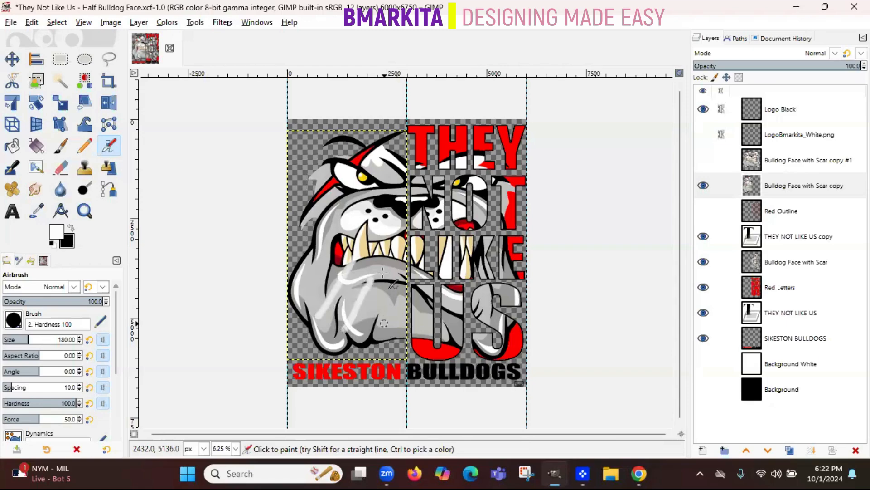
{"action": "left_click_drag", "start_coordinate": [383, 271], "coordinate": [384, 327]}
{"action": "left_click_drag", "start_coordinate": [324, 265], "coordinate": [303, 294]}
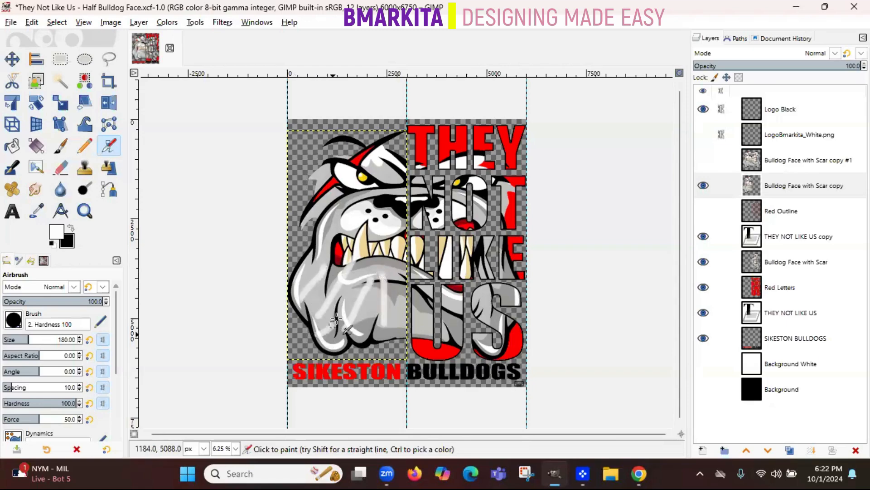
Undo all the white Airbrush strokes on the bulldog's cheek and jaw.
{"action": "key", "text": "ctrl"}
{"action": "key", "text": "ctrl+z"}
{"action": "key", "text": "ctrl+z"}
{"action": "key", "text": "ctrl+z"}
{"action": "key", "text": "ctrl+z"}
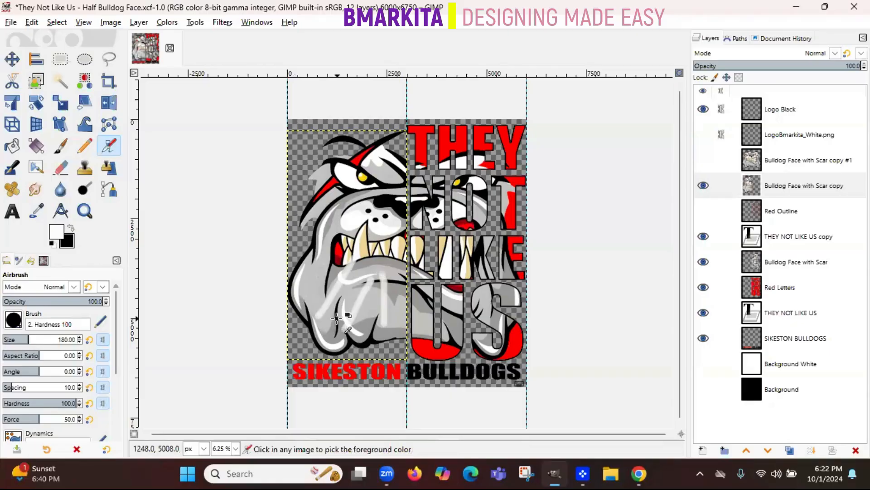
{"action": "key", "text": "ctrl+z"}
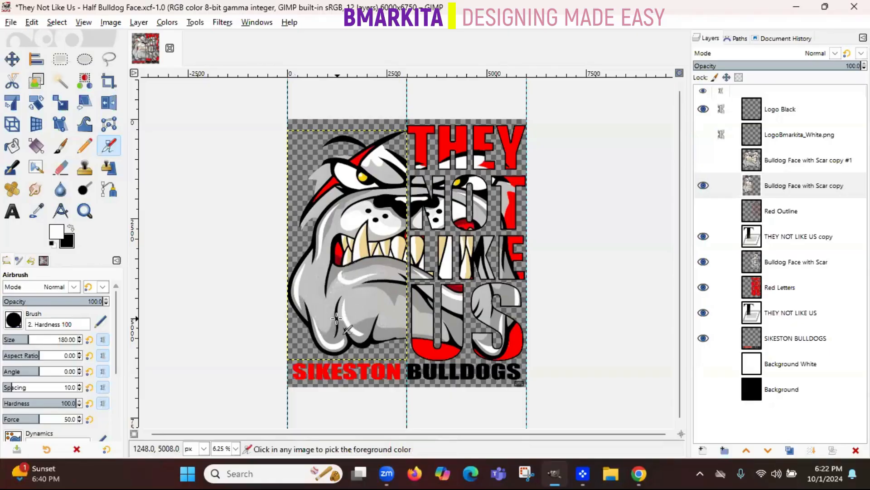
Erase curved strokes across the bulldog's jaw with the Eraser at size 180, and undo them.
{"action": "left_click", "coordinate": [61, 168]}
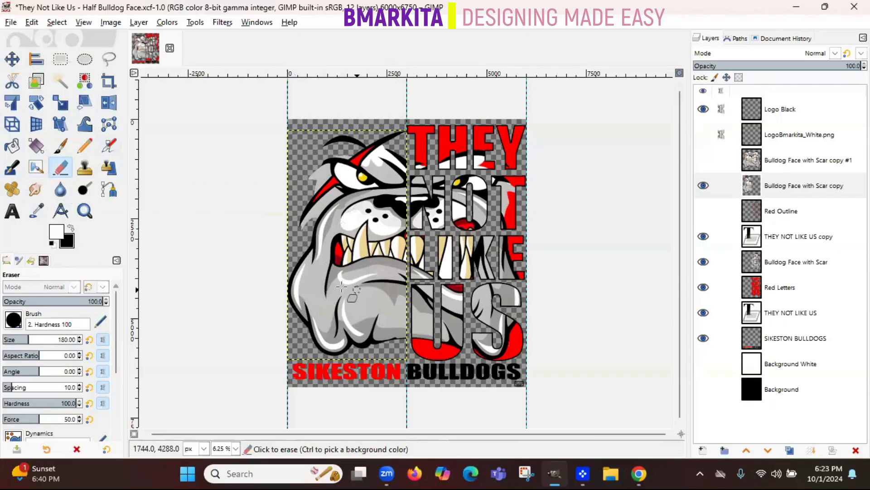
{"action": "mouse_move", "coordinate": [317, 289]}
{"action": "left_mouse_down"}
{"action": "mouse_move", "coordinate": [312, 275]}
{"action": "mouse_move", "coordinate": [377, 280]}
{"action": "left_mouse_up"}
{"action": "mouse_move", "coordinate": [377, 313]}
{"action": "left_mouse_down"}
{"action": "mouse_move", "coordinate": [321, 323]}
{"action": "mouse_move", "coordinate": [309, 306]}
{"action": "mouse_move", "coordinate": [347, 314]}
{"action": "left_mouse_up"}
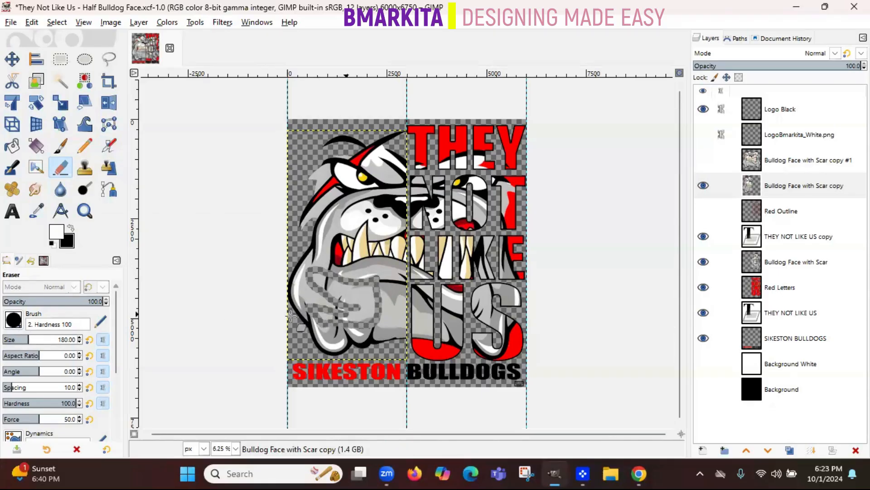
{"action": "key", "text": "ctrl+z"}
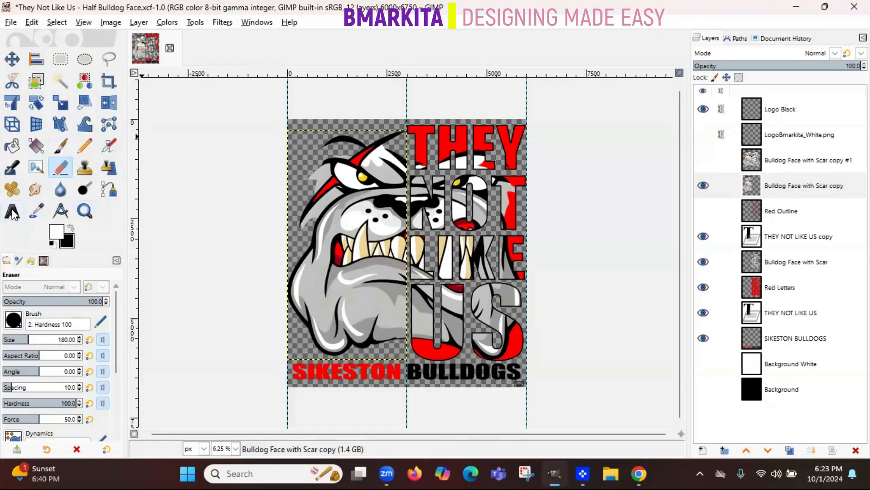
Activate the Text tool and browse its list of available fonts without picking one.
{"action": "left_click", "coordinate": [12, 213]}
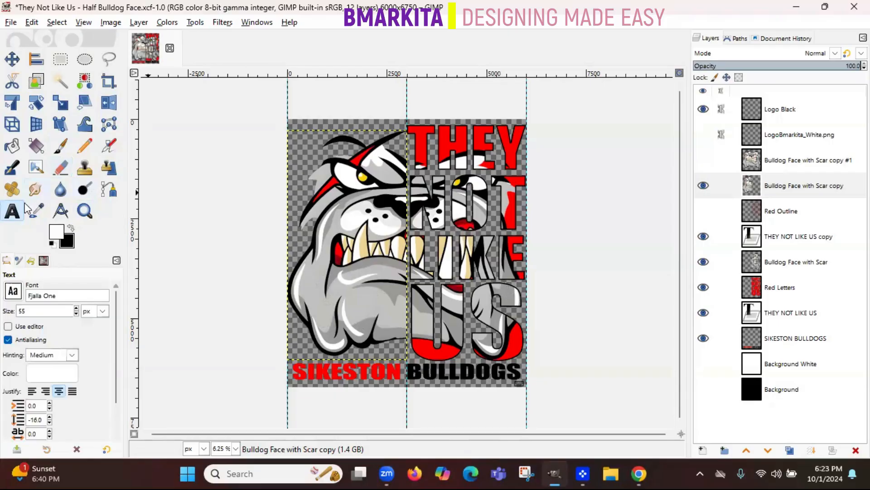
{"action": "left_click", "coordinate": [12, 289]}
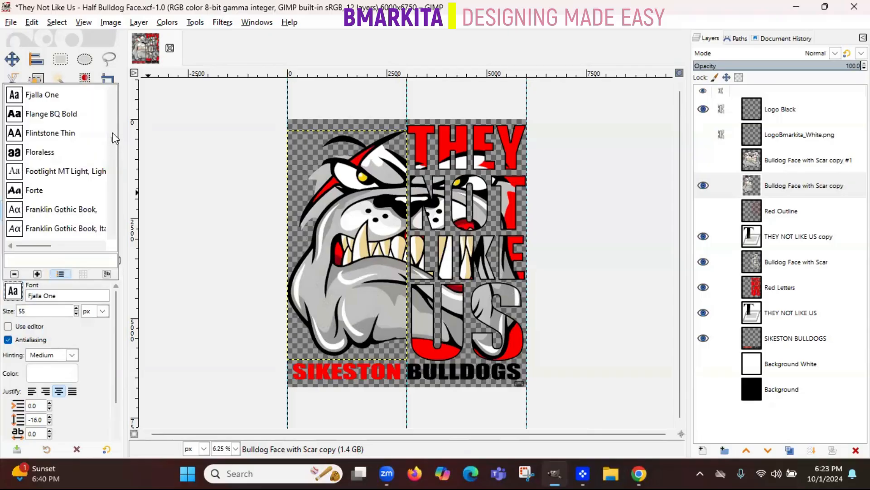
{"action": "scroll", "coordinate": [113, 133], "scroll_direction": "up", "scroll_amount": 10}
{"action": "scroll", "coordinate": [117, 167], "scroll_direction": "up", "scroll_amount": 15}
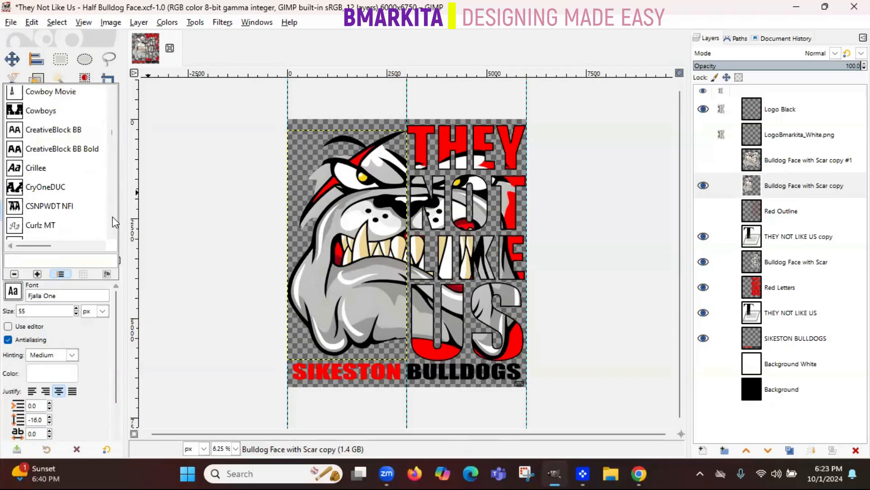
{"action": "scroll", "coordinate": [117, 217], "scroll_direction": "up", "scroll_amount": 3}
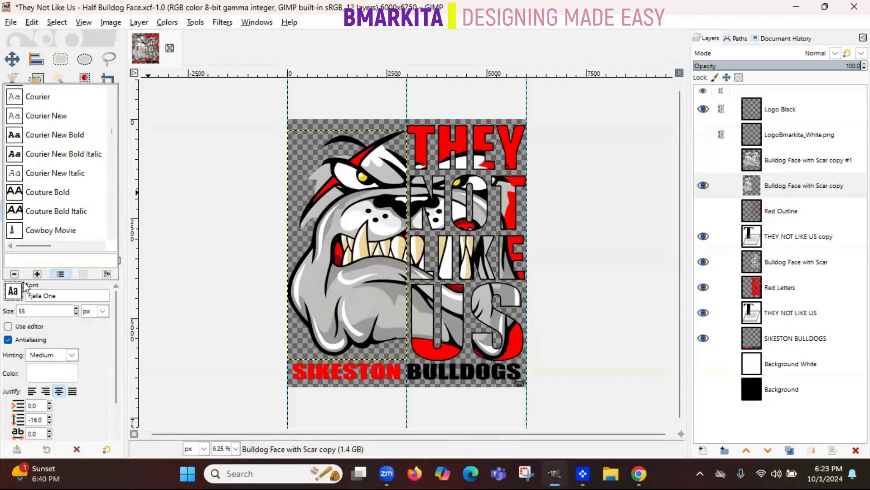
{"action": "left_click", "coordinate": [29, 316]}
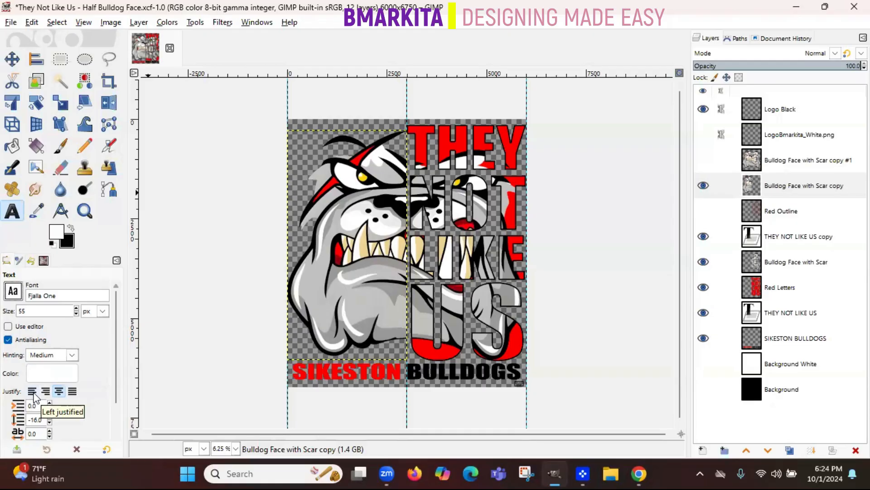
Try left and right text justification, settle on filled, and set the line spacing to 0.
{"action": "left_click", "coordinate": [33, 392]}
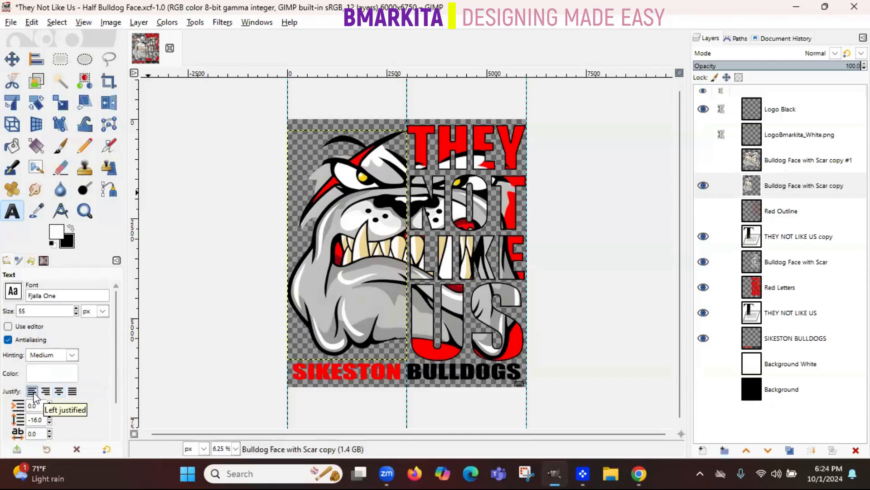
{"action": "left_click", "coordinate": [46, 391]}
{"action": "left_click", "coordinate": [72, 392]}
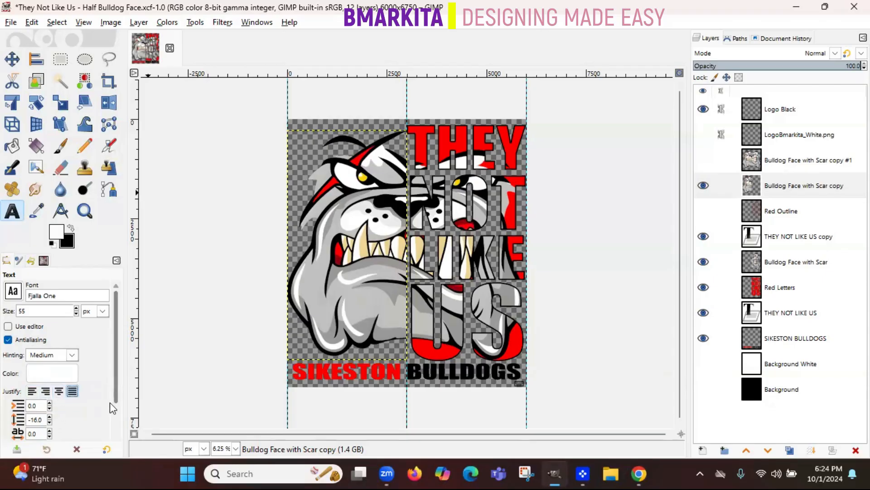
{"action": "scroll", "coordinate": [110, 402], "scroll_direction": "down", "scroll_amount": 2}
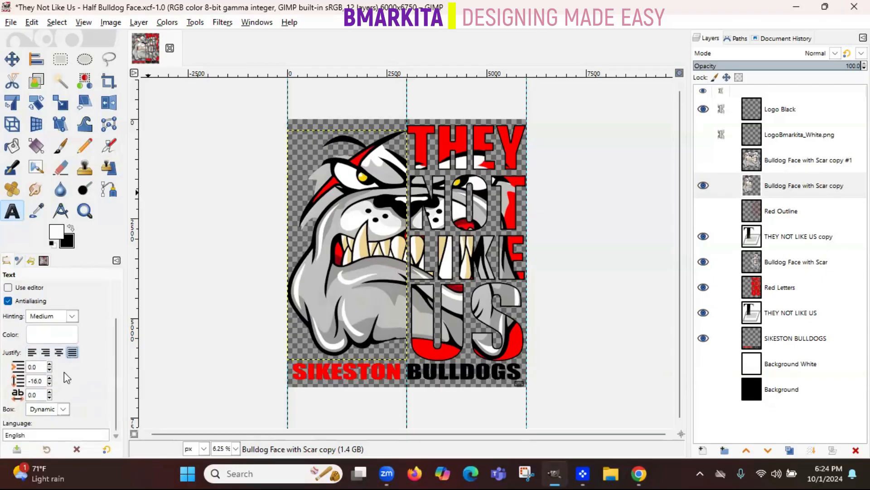
{"action": "triple_click", "coordinate": [41, 381]}
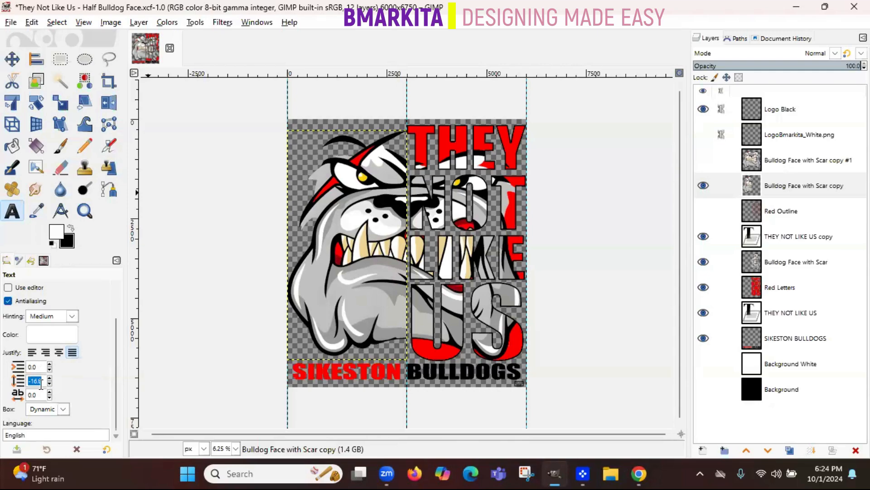
{"action": "type", "text": "0"}
{"action": "scroll", "coordinate": [117, 301], "scroll_direction": "up", "scroll_amount": 2}
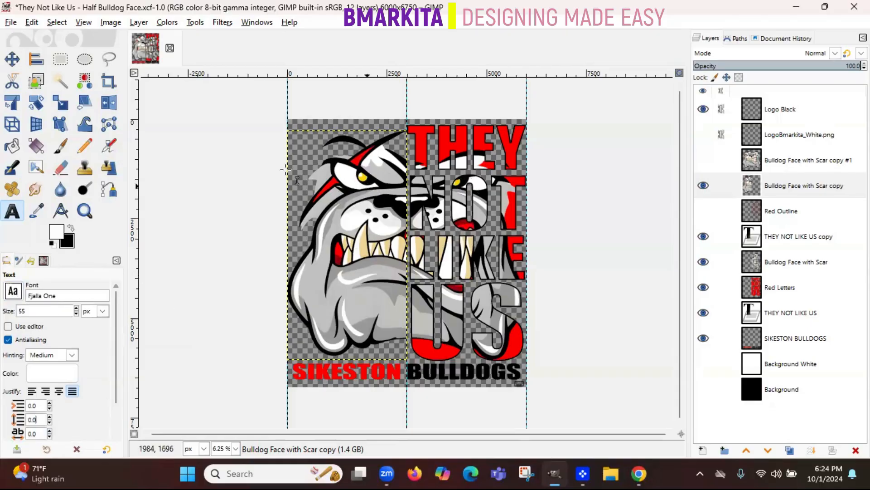
Set the Text tool's font to Impact Condensed.
{"action": "left_click", "coordinate": [13, 292]}
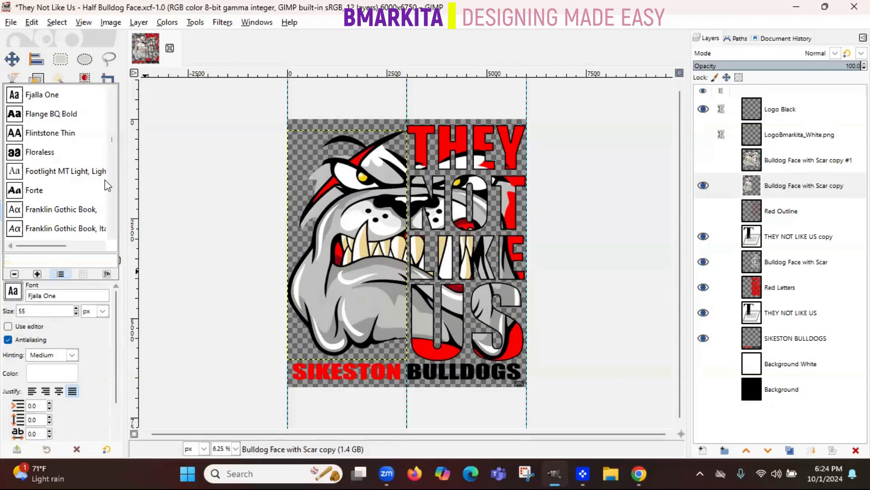
{"action": "scroll", "coordinate": [113, 184], "scroll_direction": "down", "scroll_amount": 3}
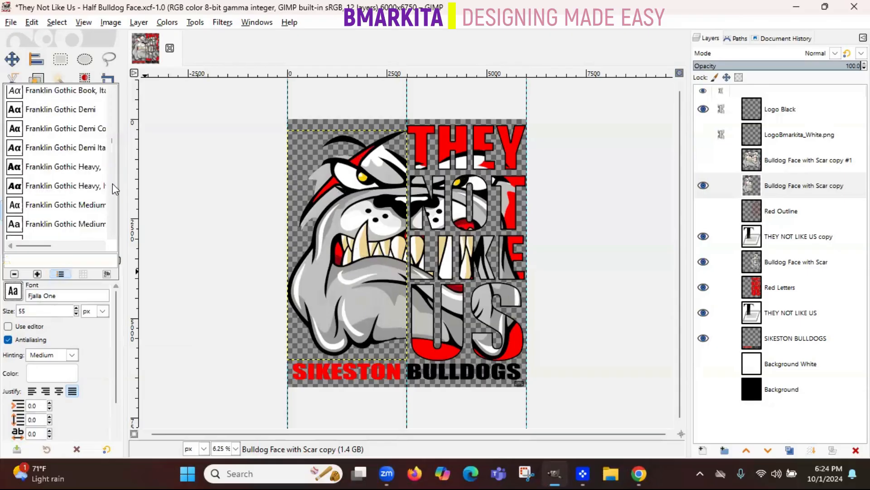
{"action": "scroll", "coordinate": [113, 189], "scroll_direction": "down", "scroll_amount": 3}
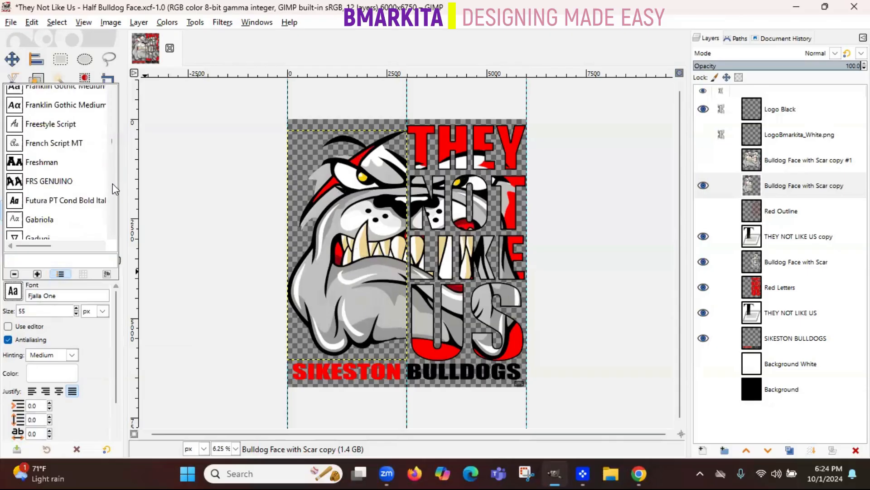
{"action": "scroll", "coordinate": [113, 186], "scroll_direction": "down", "scroll_amount": 3}
{"action": "scroll", "coordinate": [112, 186], "scroll_direction": "down", "scroll_amount": 3}
{"action": "scroll", "coordinate": [112, 184], "scroll_direction": "down", "scroll_amount": 3}
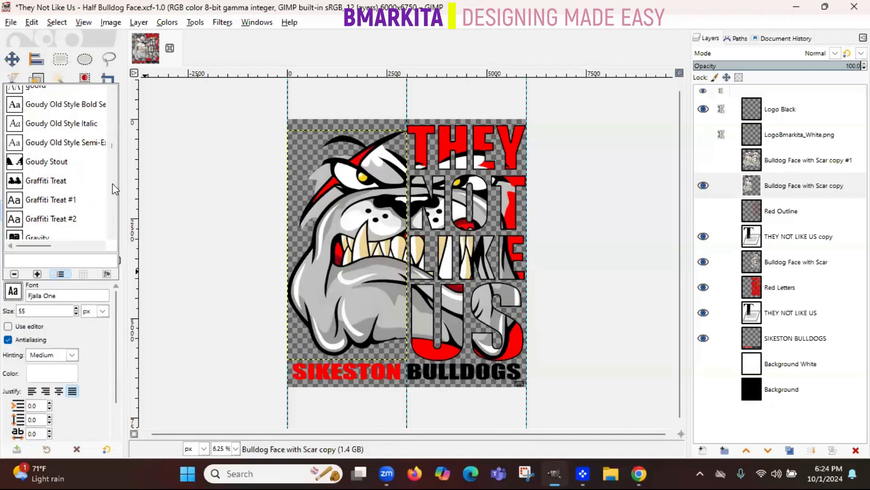
{"action": "scroll", "coordinate": [113, 183], "scroll_direction": "down", "scroll_amount": 3}
{"action": "scroll", "coordinate": [112, 183], "scroll_direction": "down", "scroll_amount": 3}
{"action": "scroll", "coordinate": [113, 183], "scroll_direction": "down", "scroll_amount": 6}
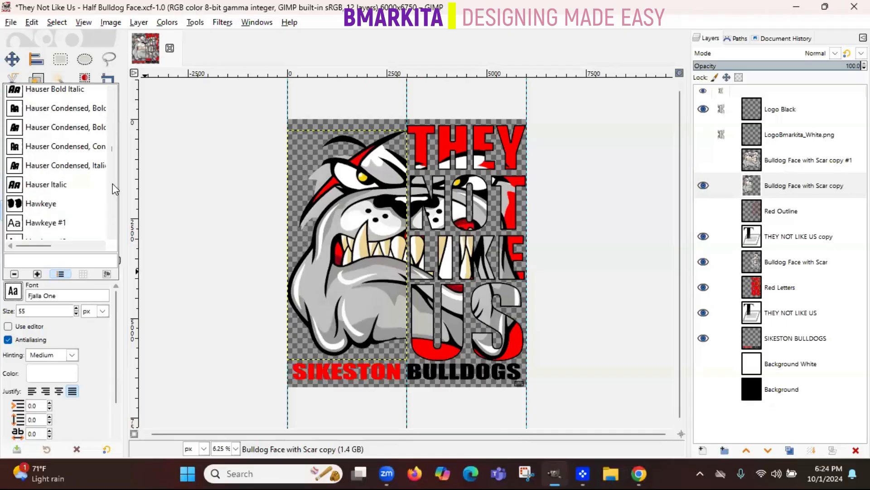
{"action": "scroll", "coordinate": [113, 183], "scroll_direction": "down", "scroll_amount": 3}
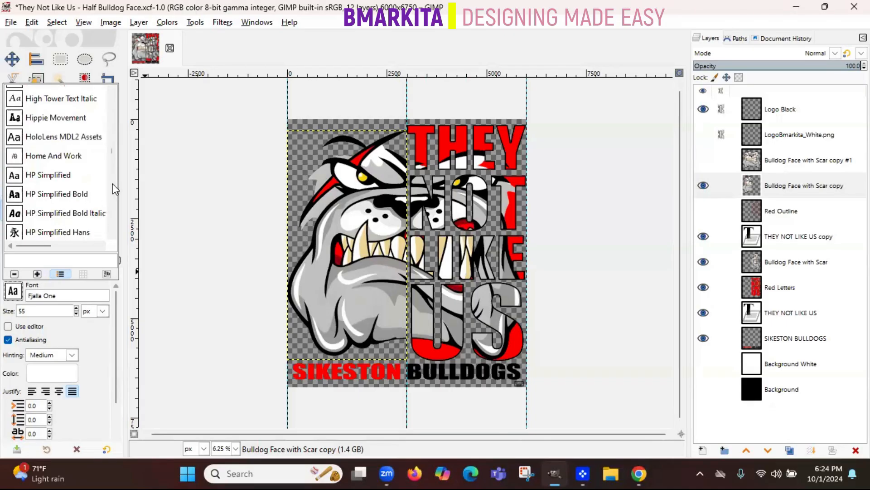
{"action": "scroll", "coordinate": [113, 184], "scroll_direction": "down", "scroll_amount": 3}
{"action": "scroll", "coordinate": [112, 183], "scroll_direction": "down", "scroll_amount": 3}
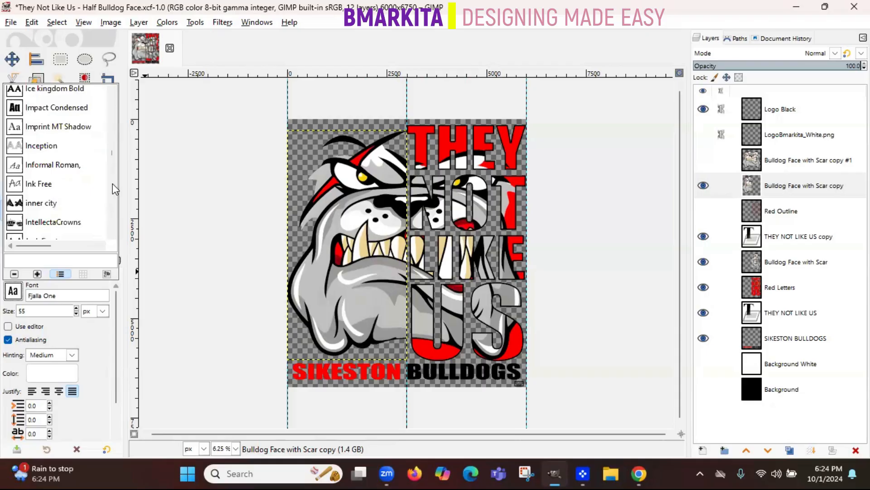
{"action": "double_click", "coordinate": [88, 107]}
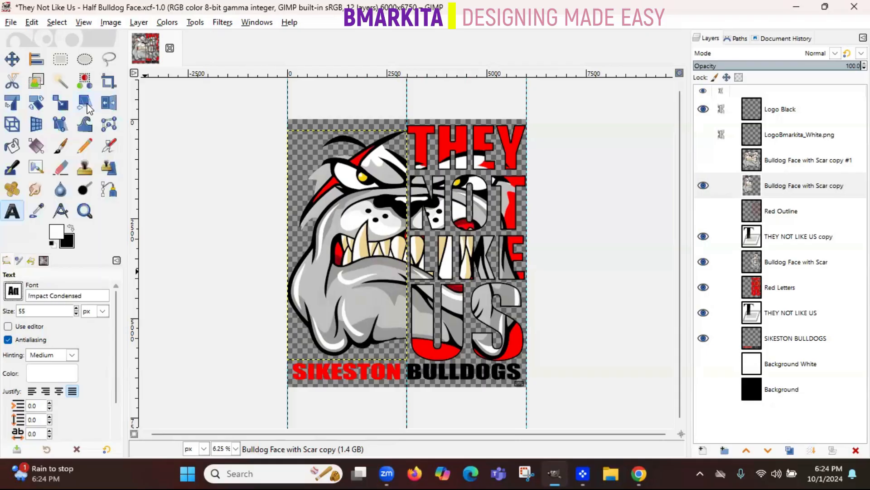
Set the text size to 500 px and add the text THEY beside the bulldog's eye.
{"action": "left_click", "coordinate": [297, 146]}
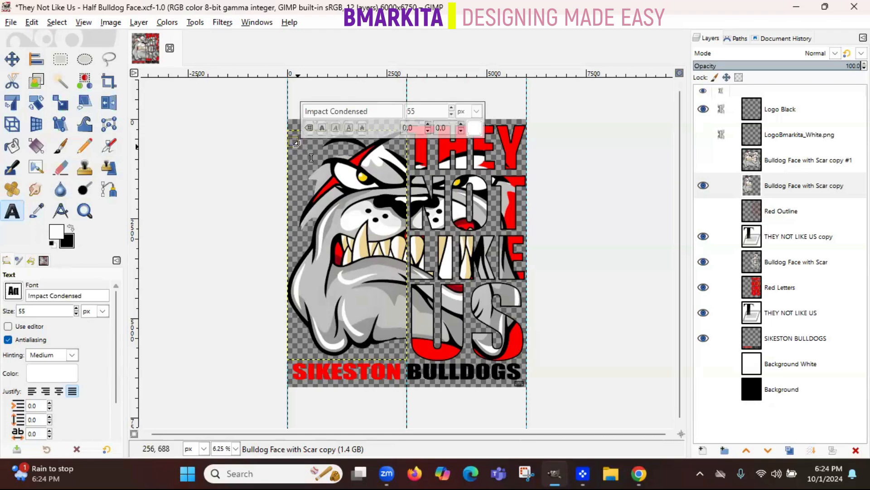
{"action": "key", "text": "BackSpace"}
{"action": "type", "text": "00"}
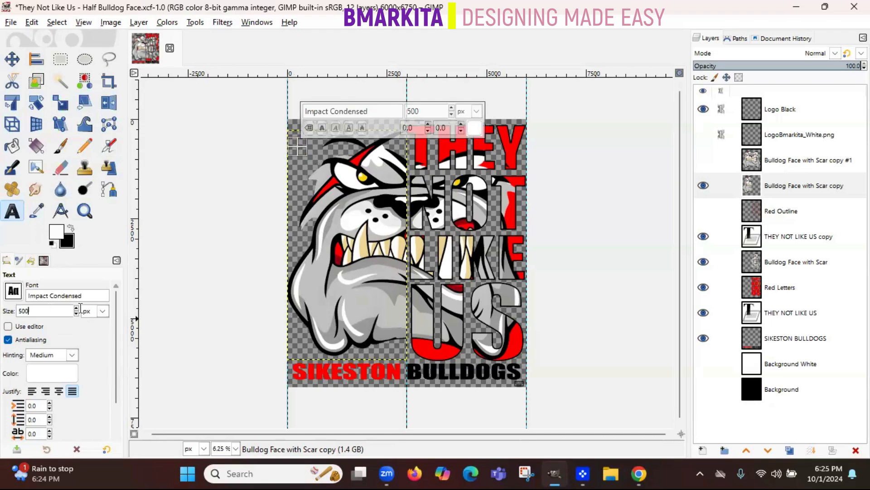
{"action": "left_click", "coordinate": [295, 164]}
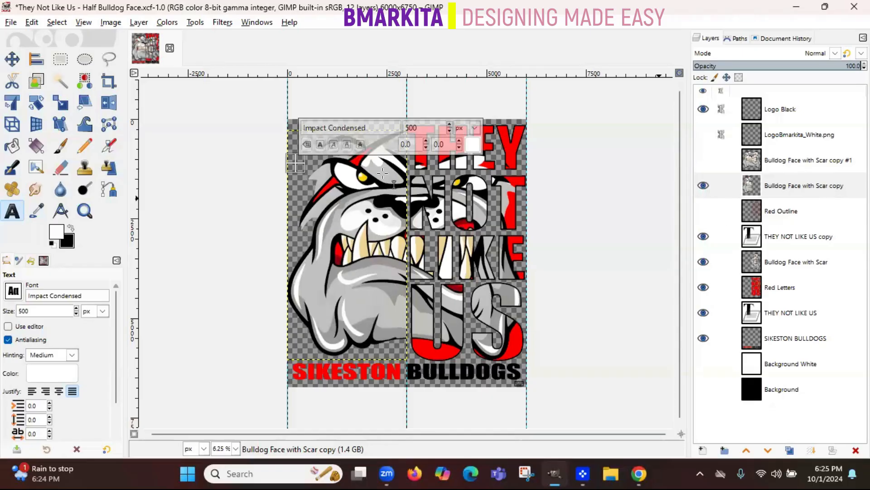
{"action": "type", "text": "THEY"}
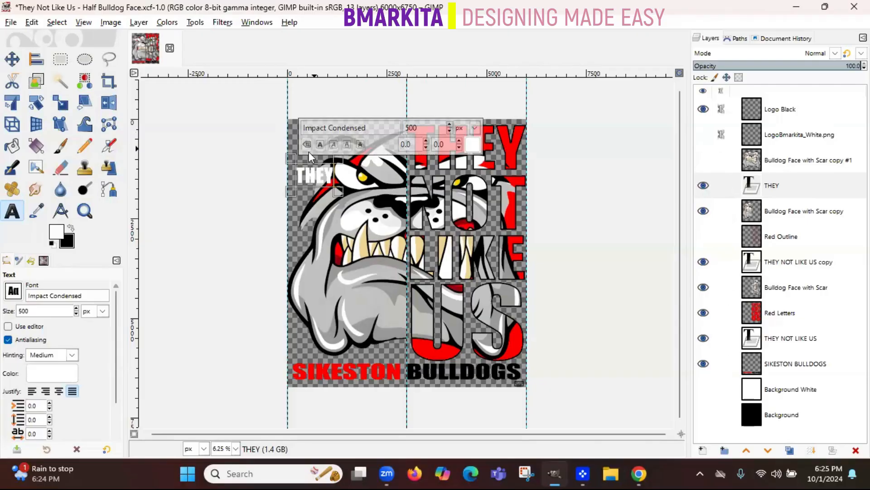
Enlarge the THEY text to 558 px and try bold, italic, underline and strikethrough on it, clearing the styles again.
{"action": "double_click", "coordinate": [310, 178]}
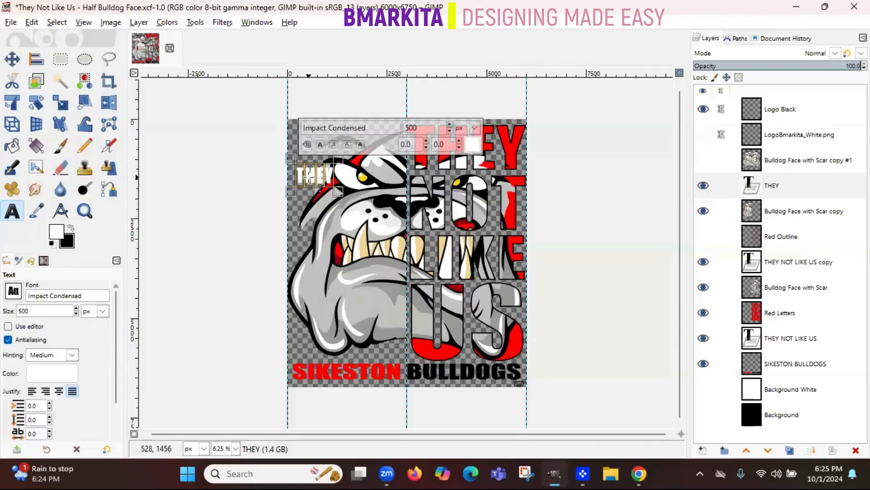
{"action": "left_click", "coordinate": [450, 124]}
{"action": "left_click", "coordinate": [320, 148]}
{"action": "left_click", "coordinate": [337, 146]}
{"action": "left_click", "coordinate": [348, 145]}
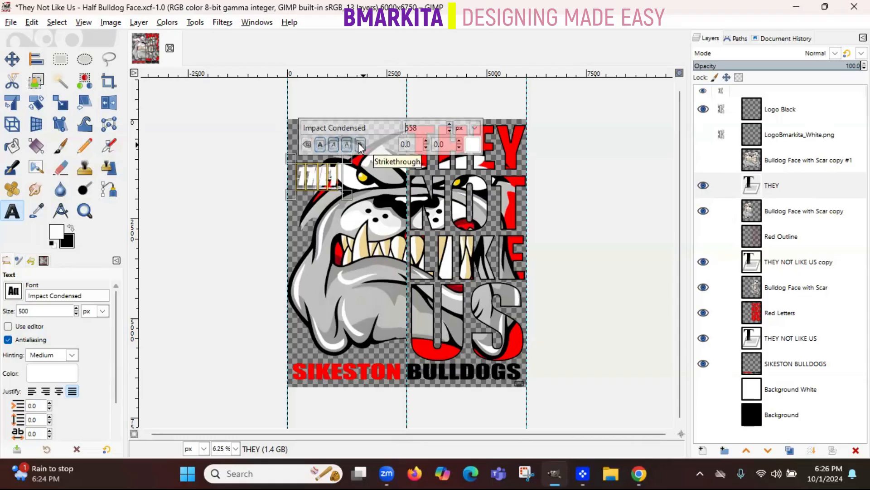
{"action": "left_click", "coordinate": [348, 145]}
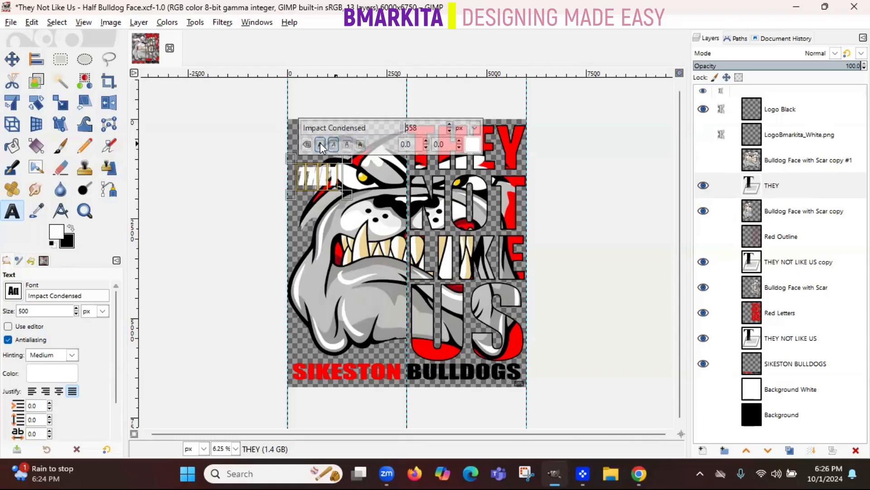
Change the color of the selected THEY text to black.
{"action": "left_click", "coordinate": [473, 145]}
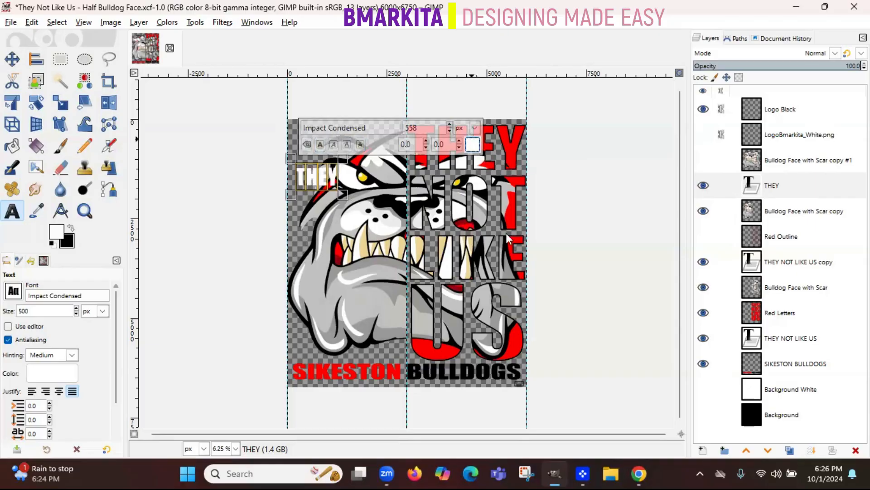
{"action": "left_click", "coordinate": [550, 269]}
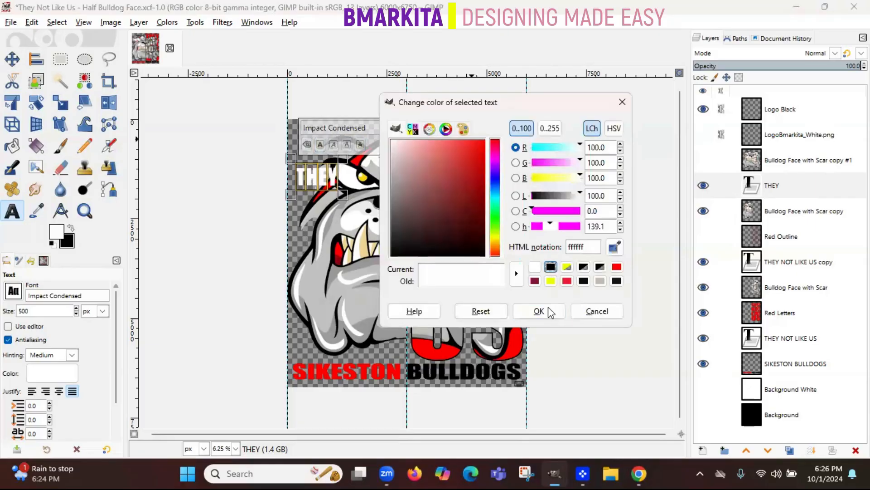
{"action": "left_click", "coordinate": [548, 313]}
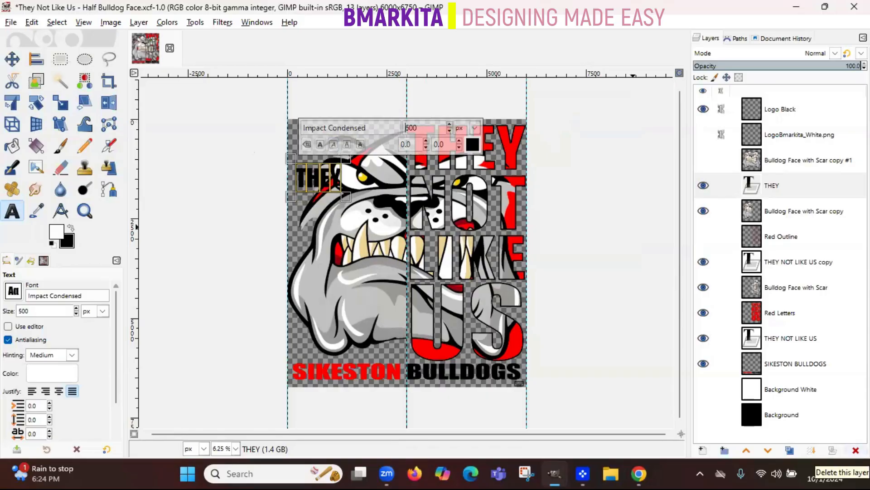
Delete the new THEY text layer and select the Logo Black layer.
{"action": "left_click", "coordinate": [856, 450]}
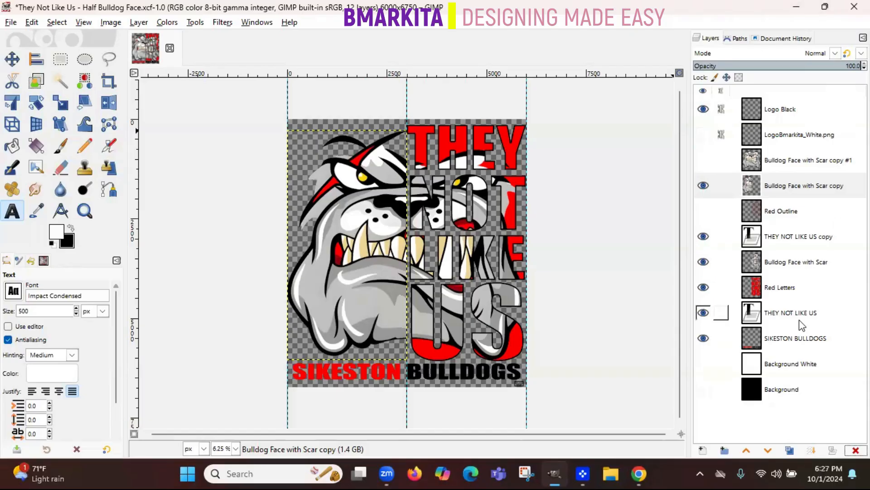
{"action": "left_click", "coordinate": [766, 110]}
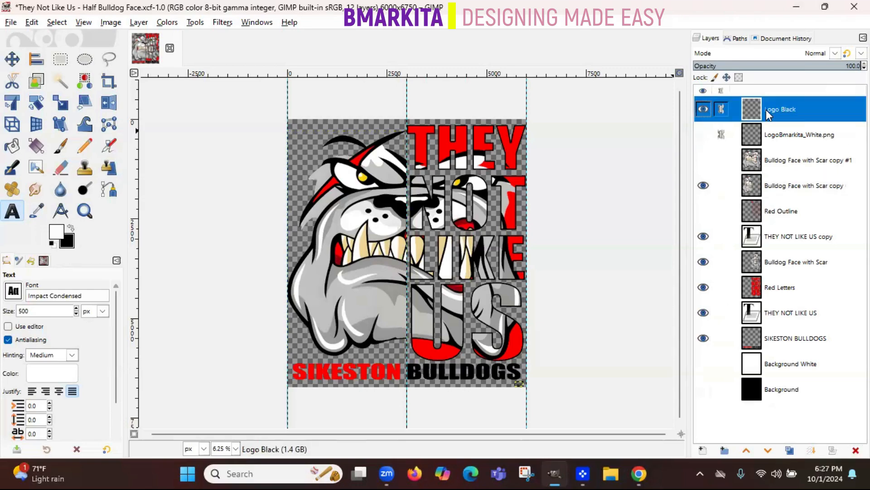
Select the layers from LogoBmarkita_White.png down to Red Outline in turn and toggle the visibility of Bulldog Face with Scar copy.
{"action": "left_click", "coordinate": [772, 136]}
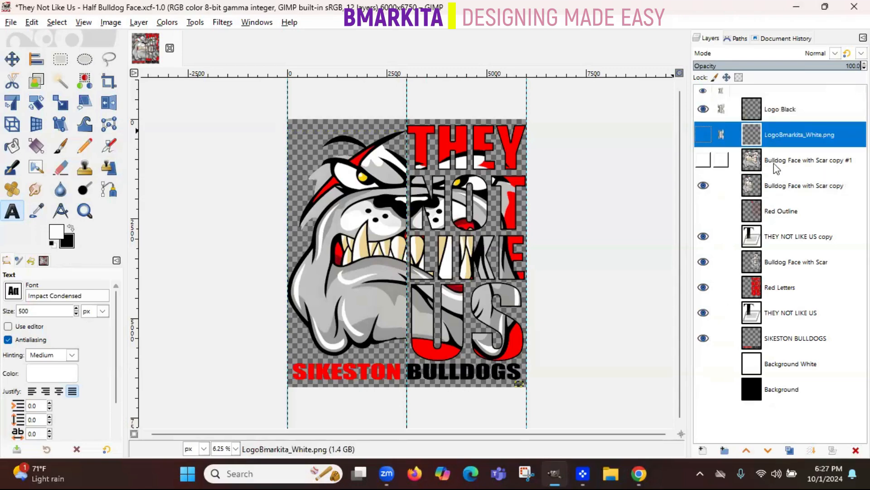
{"action": "left_click", "coordinate": [773, 160]}
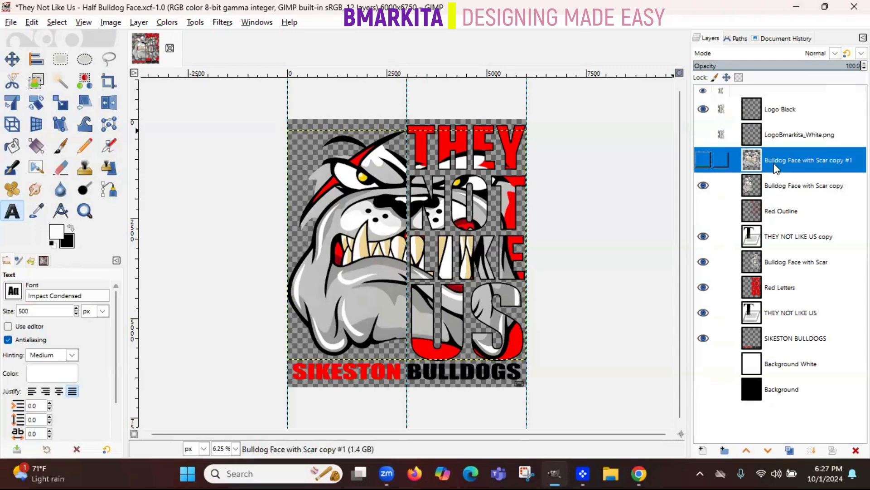
{"action": "left_click", "coordinate": [779, 191]}
{"action": "left_click", "coordinate": [779, 221]}
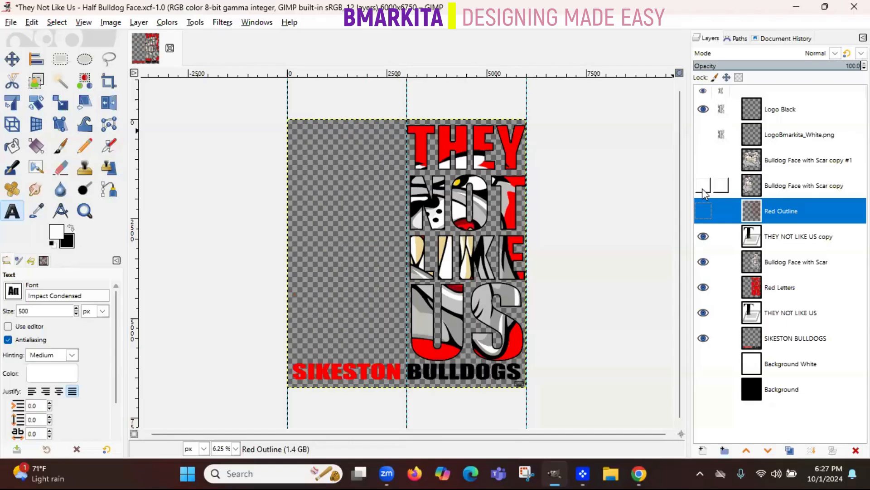
{"action": "left_click", "coordinate": [703, 187]}
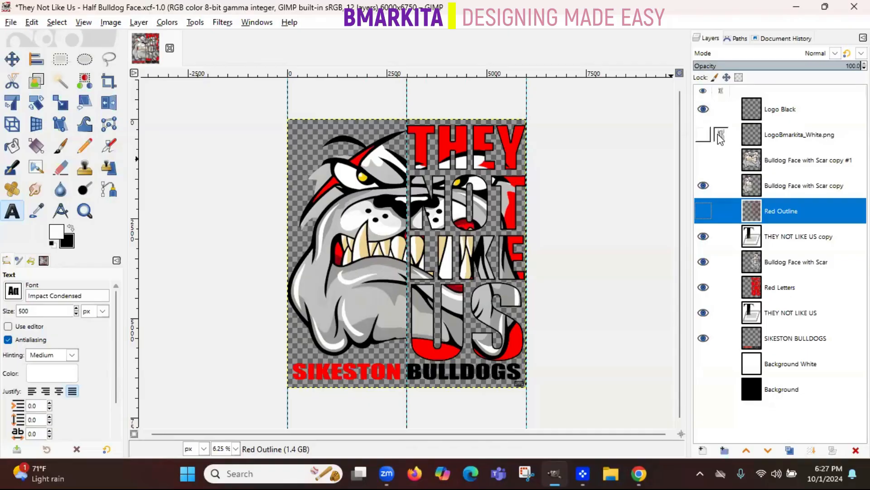
Link the Bulldog Face with Scar copy layer with the SIKESTON BULLDOGS layer and make SIKESTON BULLDOGS active.
{"action": "left_click", "coordinate": [722, 185]}
{"action": "left_click", "coordinate": [722, 338]}
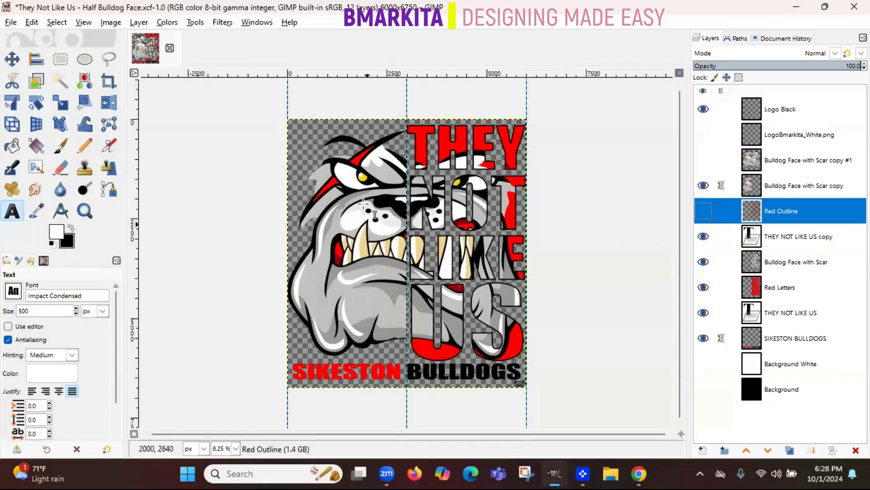
{"action": "left_click", "coordinate": [769, 336]}
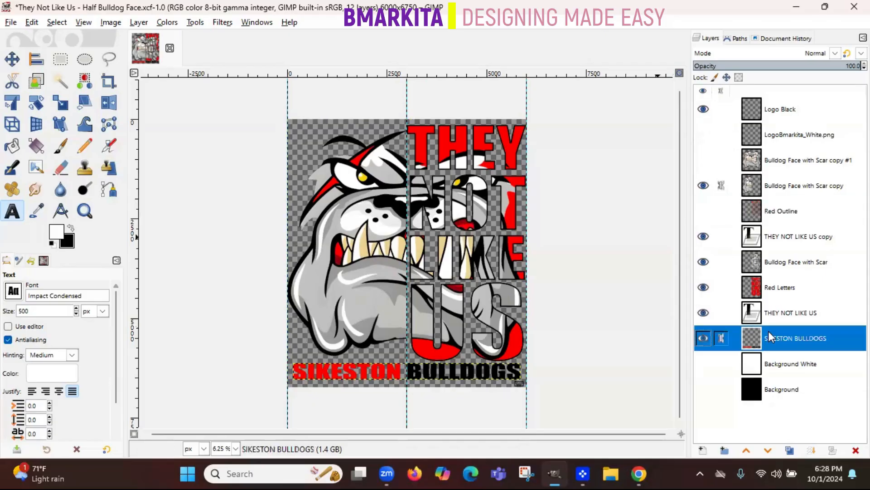
Try the Move tool on the linked bulldog face and SIKESTON BULLDOGS layers, shifting both up and to the left, and undo the move.
{"action": "left_click", "coordinate": [20, 62]}
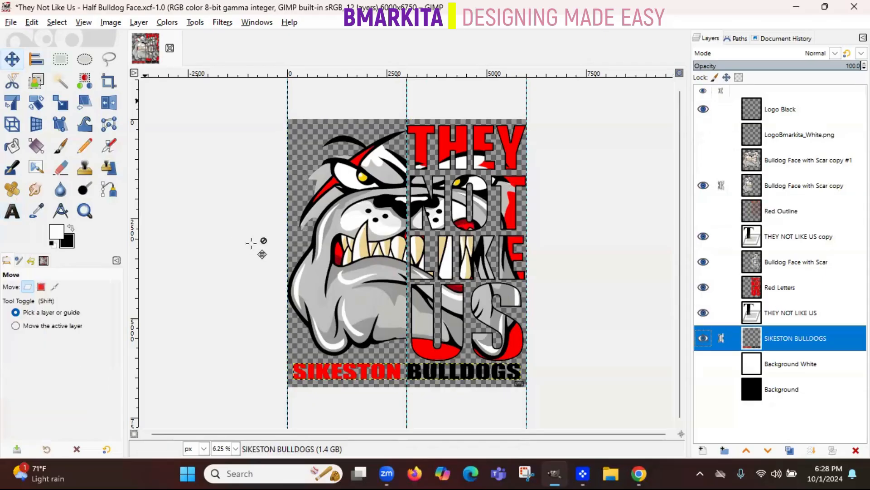
{"action": "left_click_drag", "start_coordinate": [313, 371], "coordinate": [255, 317]}
{"action": "scroll", "coordinate": [255, 318], "scroll_direction": "up", "scroll_amount": 1}
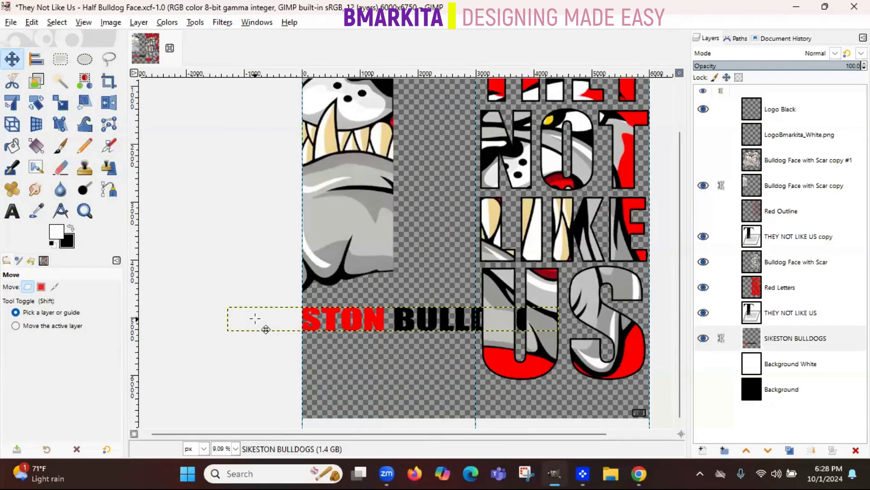
{"action": "scroll", "coordinate": [255, 318], "scroll_direction": "down", "scroll_amount": 1}
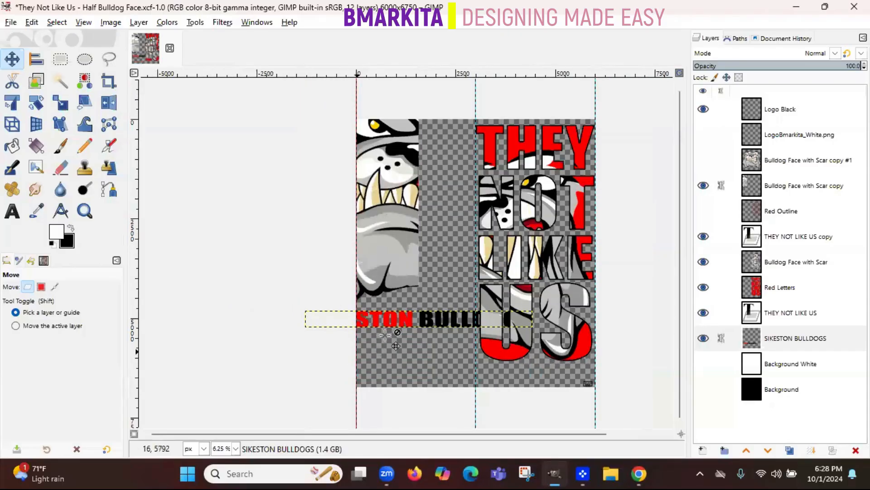
{"action": "key", "text": "ctrl+z"}
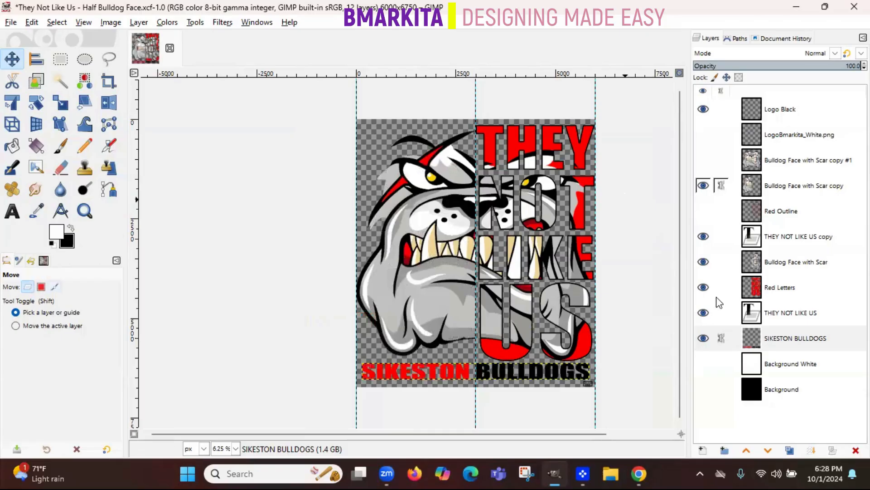
Unlink the SIKESTON BULLDOGS layer, and lock the position and size of the Bulldog Face with Scar copy layer, testing it on the canvas.
{"action": "left_click", "coordinate": [721, 338]}
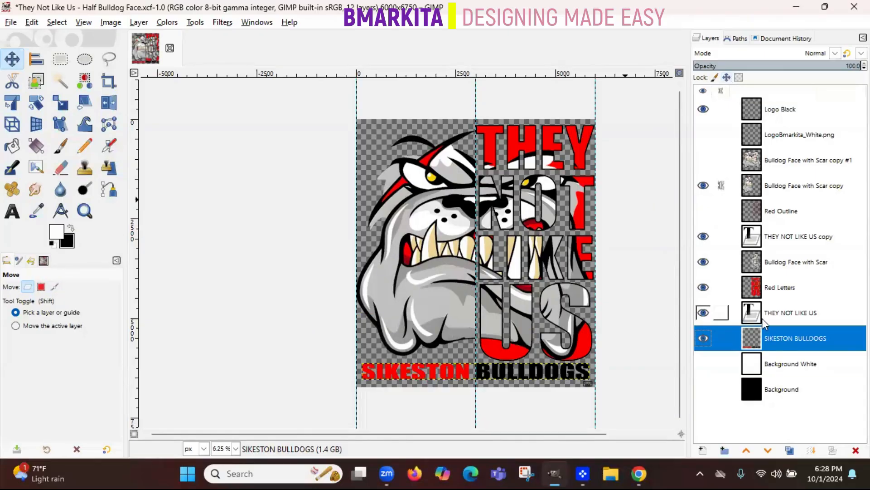
{"action": "left_click", "coordinate": [780, 187]}
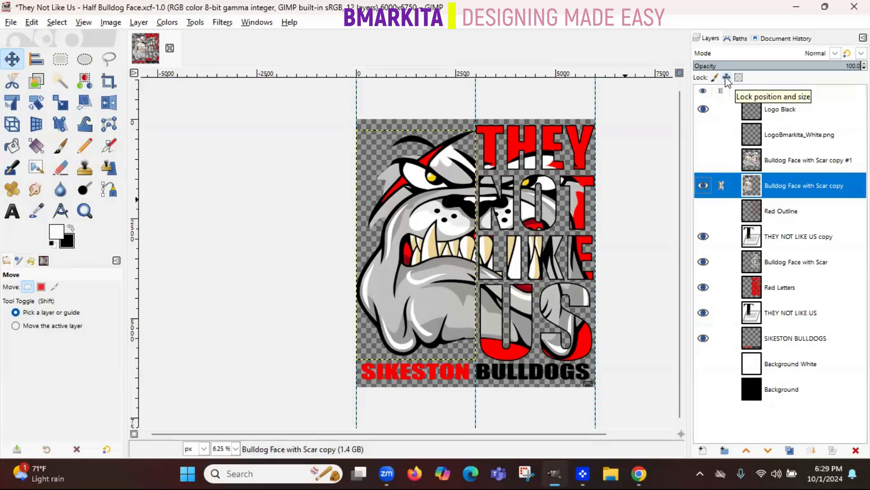
{"action": "left_click", "coordinate": [725, 77]}
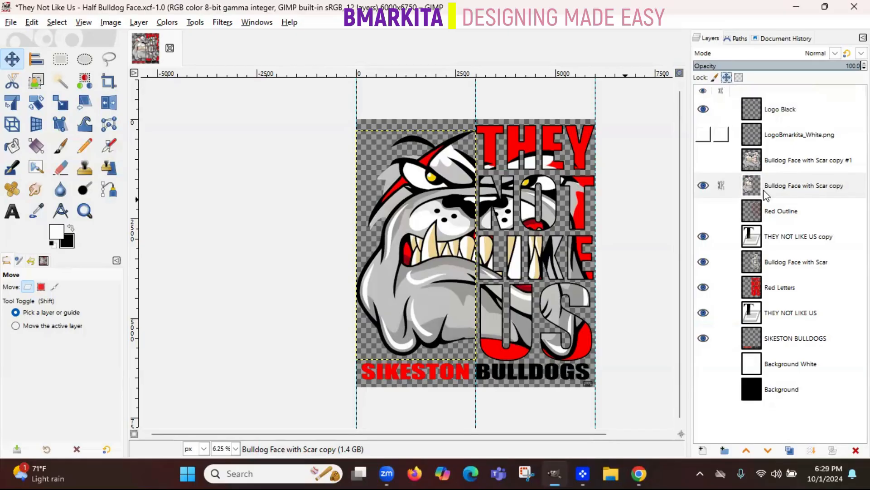
{"action": "left_click", "coordinate": [385, 224]}
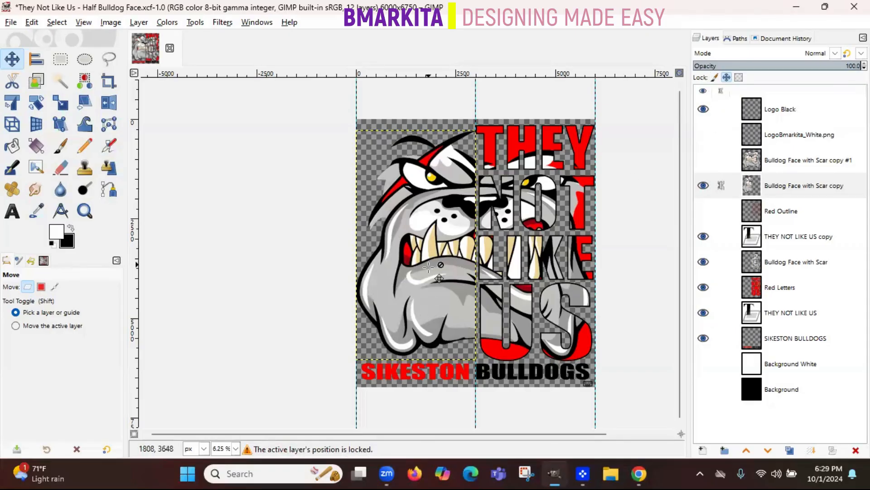
Try moving the unlocked SIKESTON BULLDOGS text and the Bulldog Face with Scar layer on the canvas.
{"action": "left_click_drag", "start_coordinate": [424, 371], "coordinate": [446, 290]}
{"action": "left_click", "coordinate": [468, 365]}
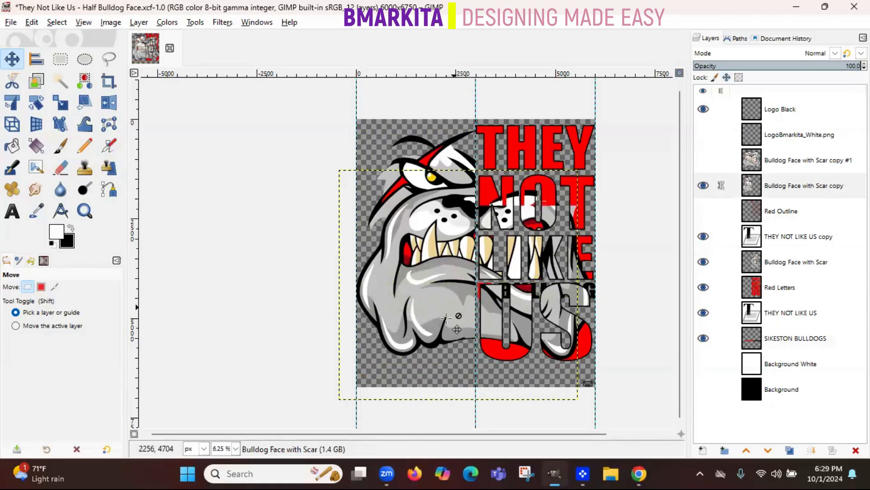
{"action": "left_click", "coordinate": [448, 234]}
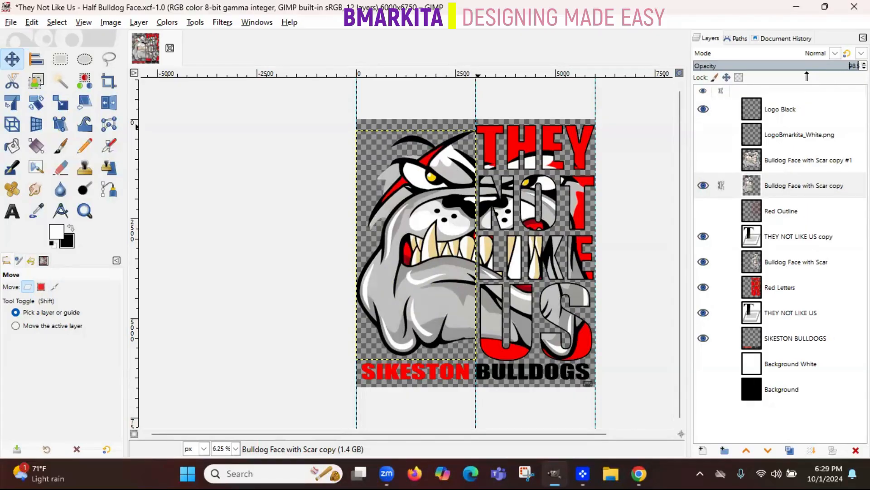
Try the Bulldog Face with Scar copy layer at 44.3 and 14.8 opacity and restore it to 100.
{"action": "left_click", "coordinate": [767, 67]}
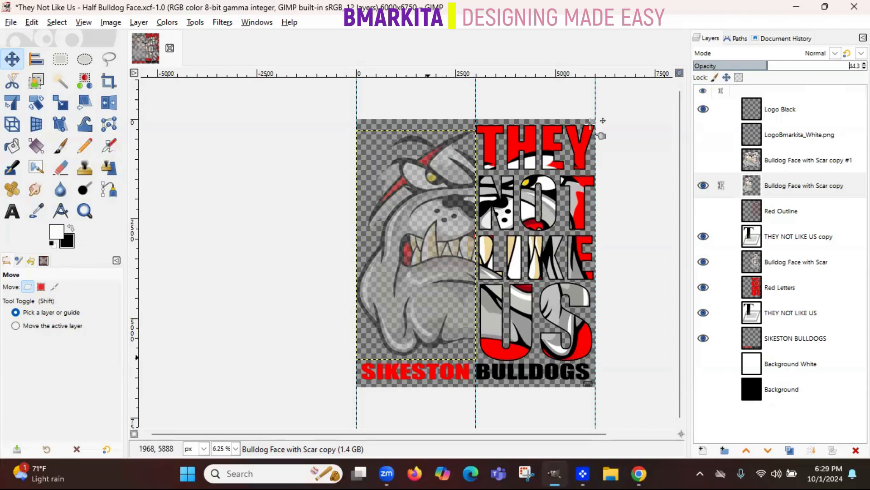
{"action": "left_click", "coordinate": [717, 66]}
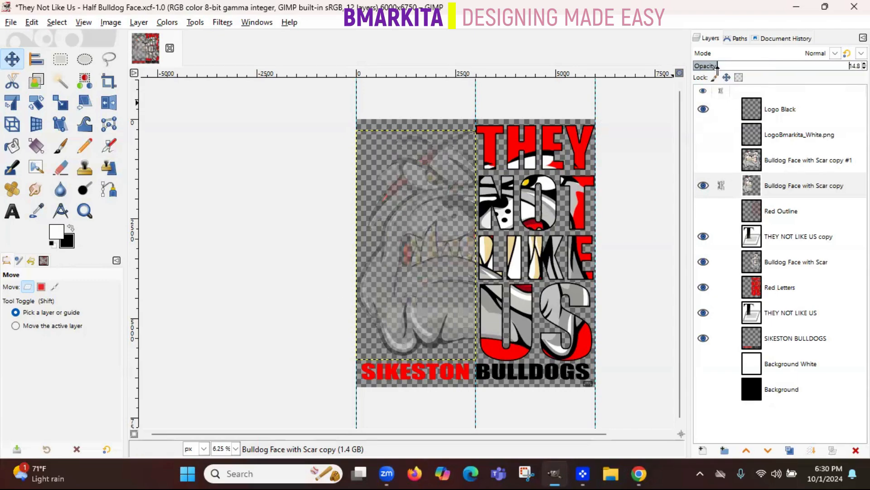
{"action": "left_click_drag", "start_coordinate": [776, 67], "coordinate": [863, 67]}
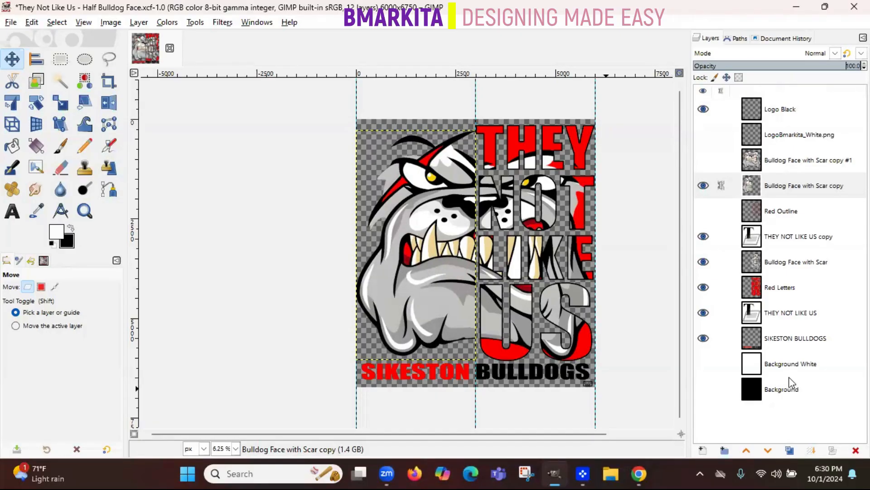
Add a transparent 6000 × 6750 px layer named Background Test above Logo Black and undo its creation.
{"action": "left_click", "coordinate": [779, 114]}
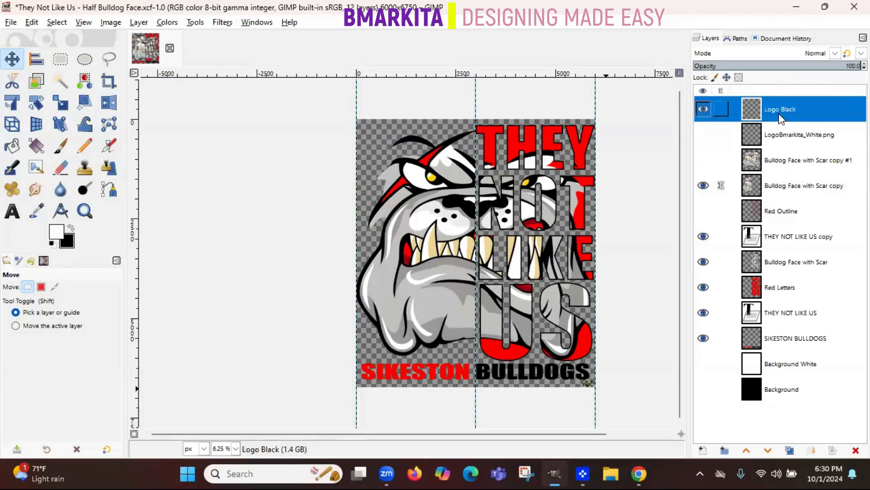
{"action": "left_click", "coordinate": [703, 448]}
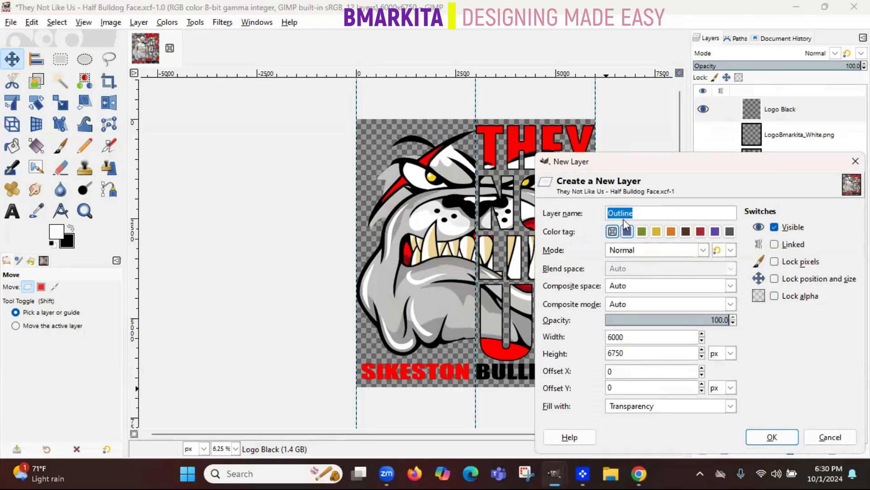
{"action": "type", "text": "Backgroun"}
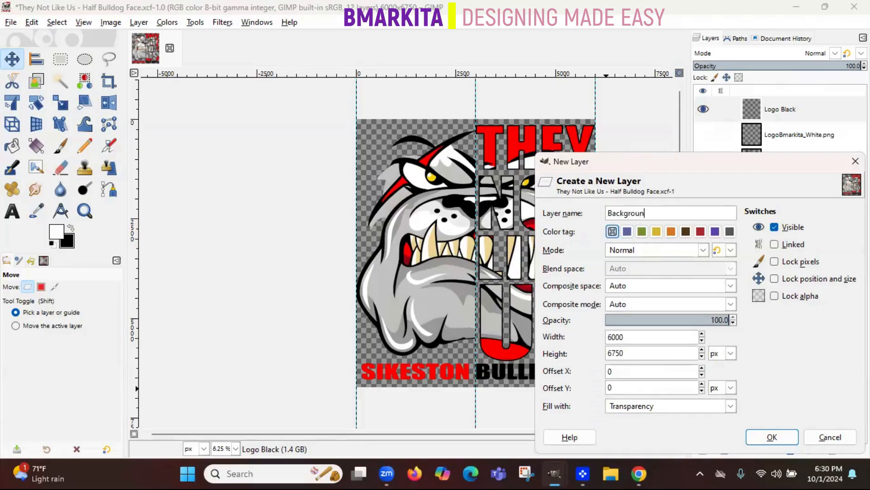
{"action": "type", "text": "d Test"}
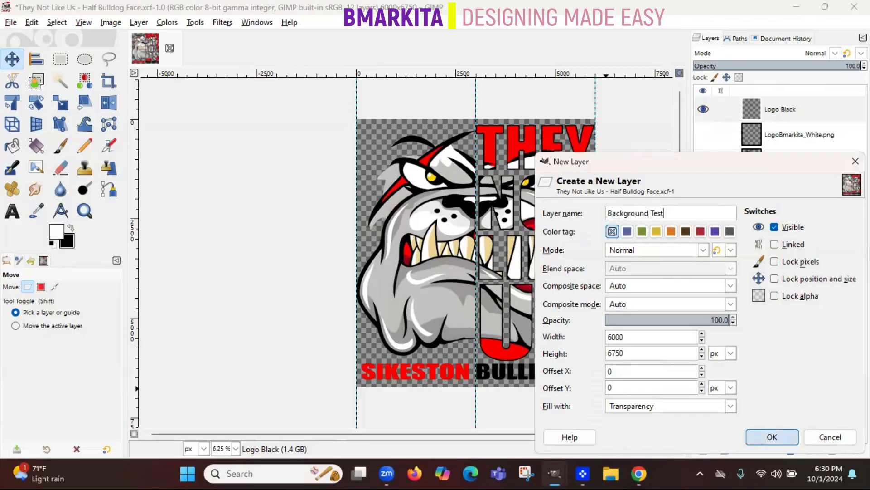
{"action": "key", "text": "Return"}
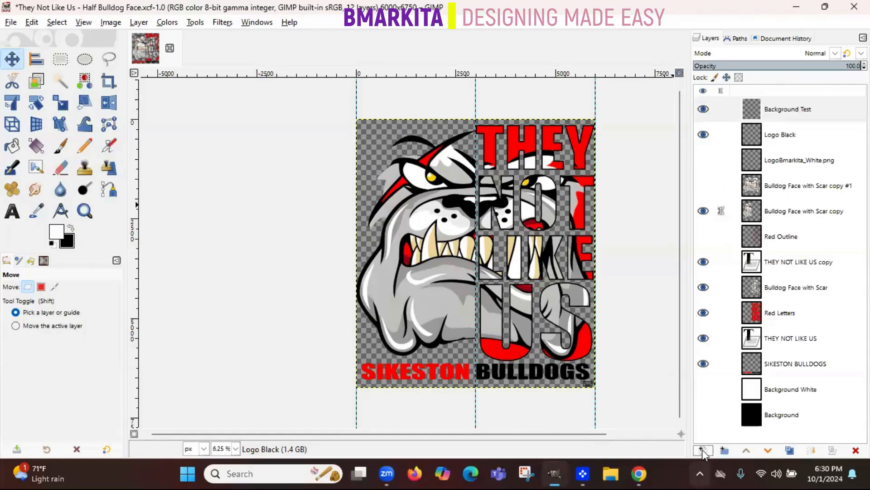
{"action": "key", "text": "ctrl+z"}
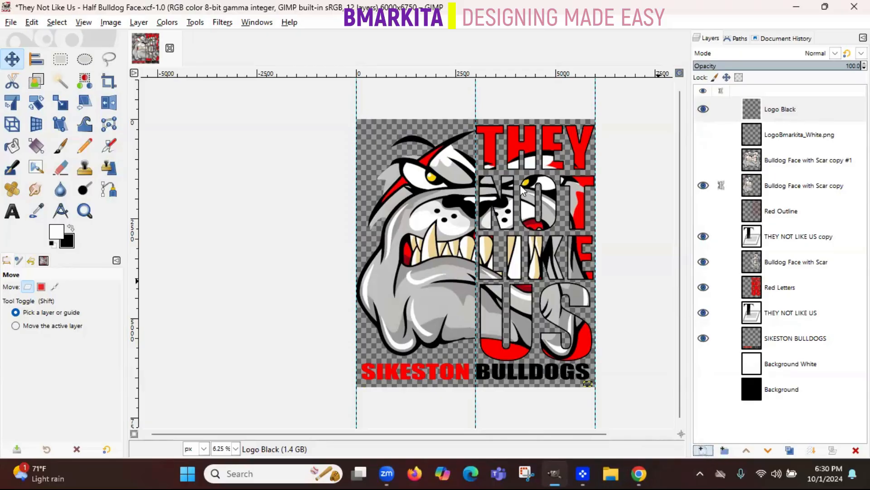
Add a Background Test layer filled with the foreground color above Logo Black, and delete both it and the Logo Black layer.
{"action": "key", "text": "shift+ctrl+n"}
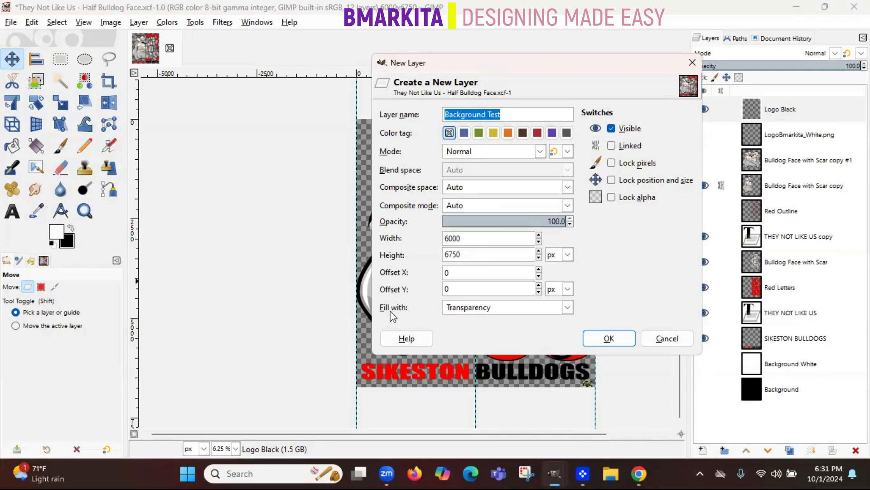
{"action": "left_click", "coordinate": [470, 311]}
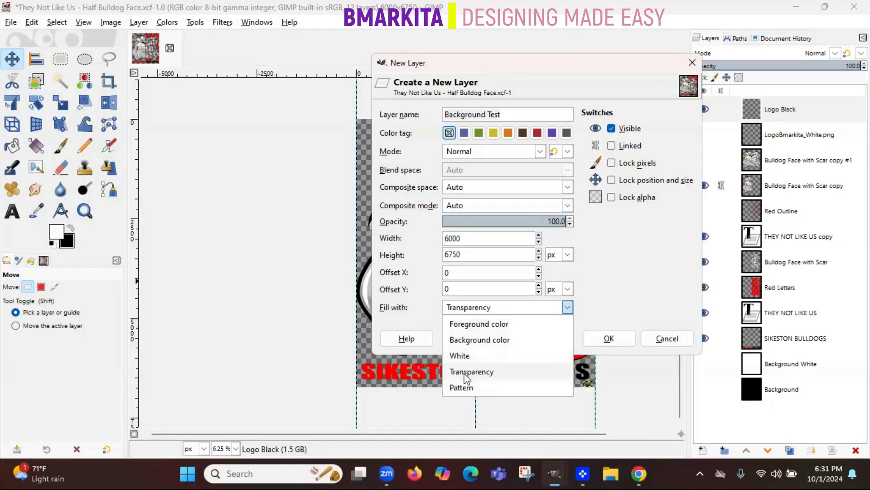
{"action": "left_click", "coordinate": [468, 324]}
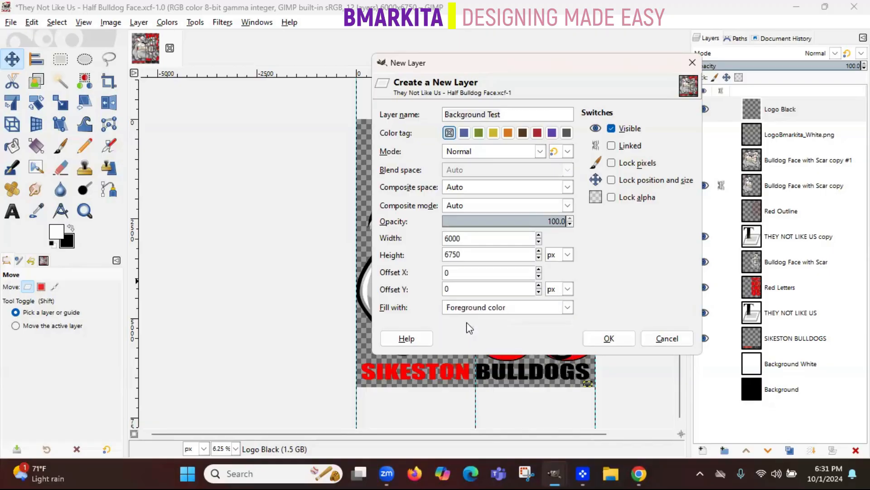
{"action": "left_click", "coordinate": [615, 335]}
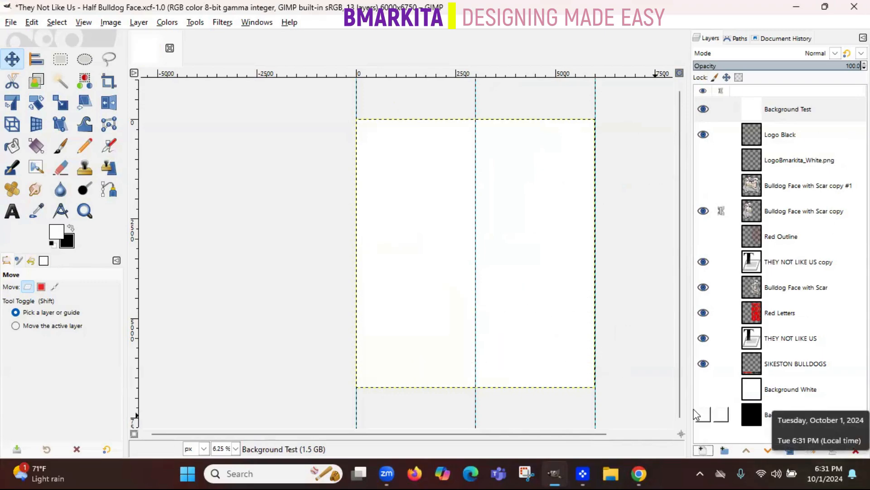
{"action": "double_click", "coordinate": [855, 449]}
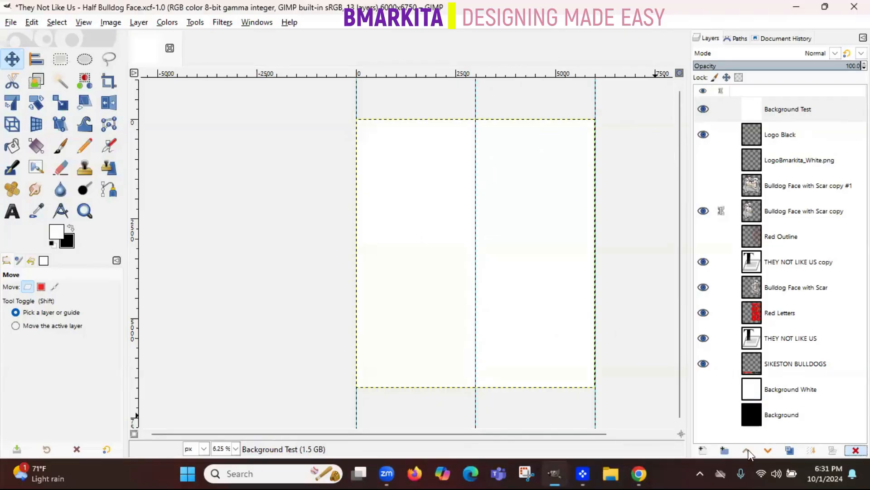
Create a 6000 × 6750 px layer named Background Test filled with Transparency at the top of the layer stack.
{"action": "left_click", "coordinate": [700, 451]}
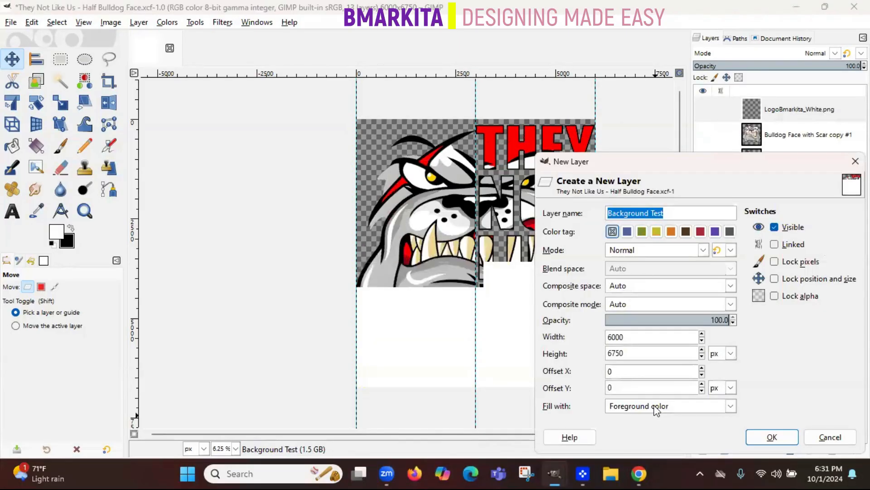
{"action": "left_click", "coordinate": [658, 406]}
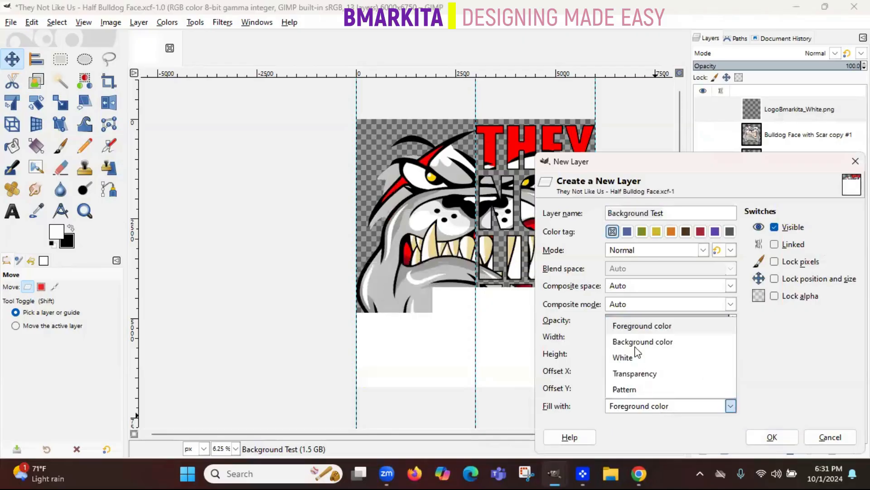
{"action": "left_click", "coordinate": [636, 374]}
{"action": "left_click", "coordinate": [777, 439]}
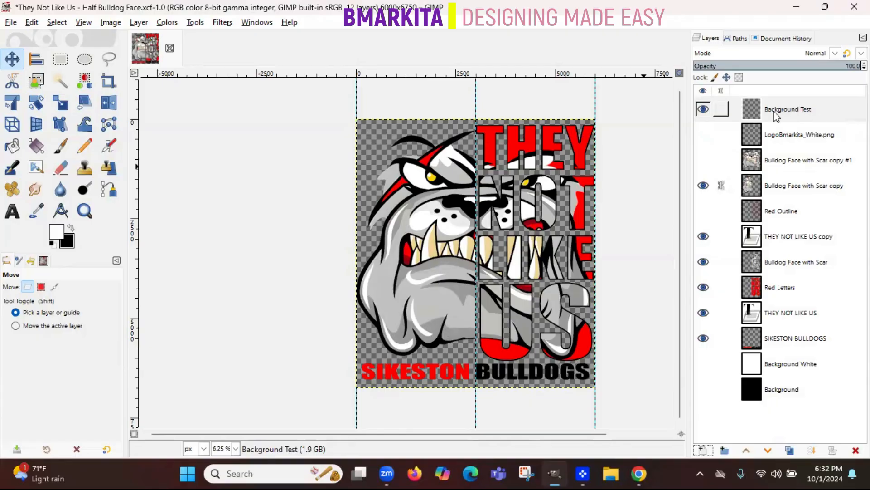
Lower the Background Test layer two places so it sits directly below Bulldog Face with Scar copy #1.
{"action": "left_click", "coordinate": [789, 117]}
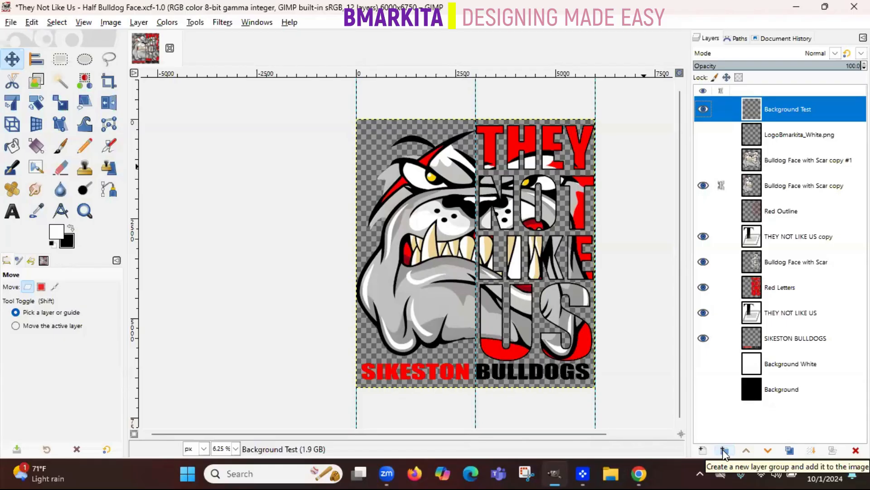
{"action": "left_click", "coordinate": [768, 451]}
{"action": "left_click", "coordinate": [769, 450]}
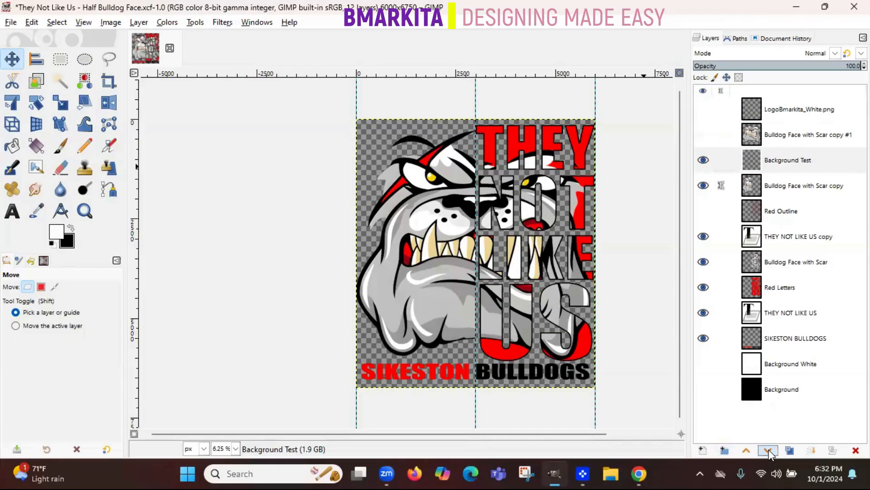
Lower the Background Test layer below Bulldog Face with Scar, and raise it back to directly above Red Outline.
{"action": "left_click", "coordinate": [769, 450]}
{"action": "left_click", "coordinate": [768, 450]}
{"action": "left_click", "coordinate": [769, 451]}
{"action": "left_click", "coordinate": [769, 450]}
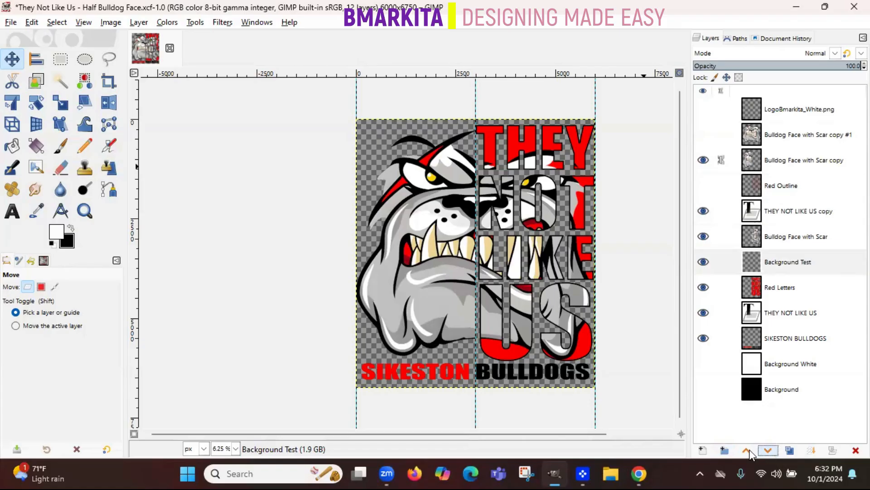
{"action": "left_click", "coordinate": [747, 451]}
{"action": "left_click", "coordinate": [747, 450]}
{"action": "left_click", "coordinate": [747, 451]}
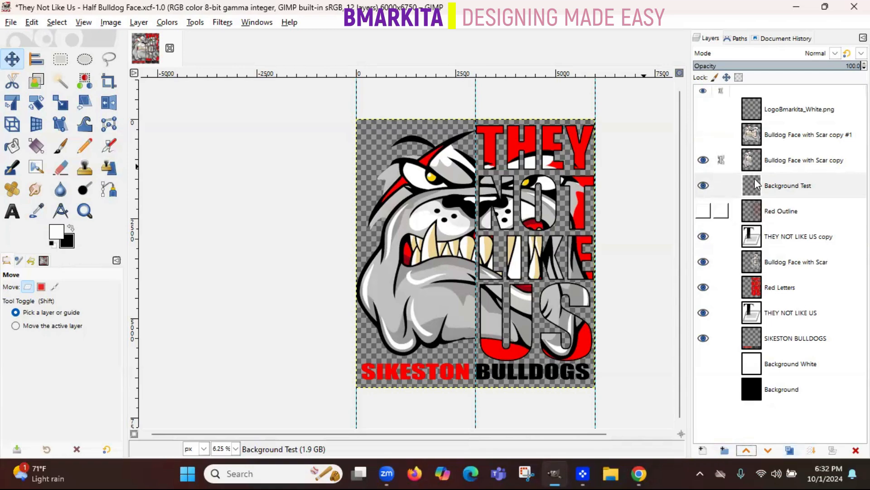
Duplicate the Bulldog Face with Scar copy layer and compare both by toggling their visibility, leaving only the duplicate of the pair shown.
{"action": "left_click", "coordinate": [747, 162]}
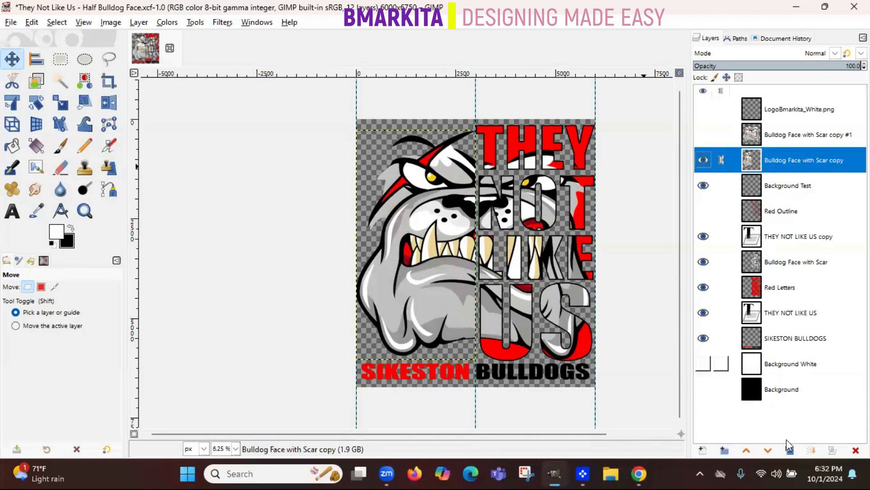
{"action": "left_click", "coordinate": [789, 451]}
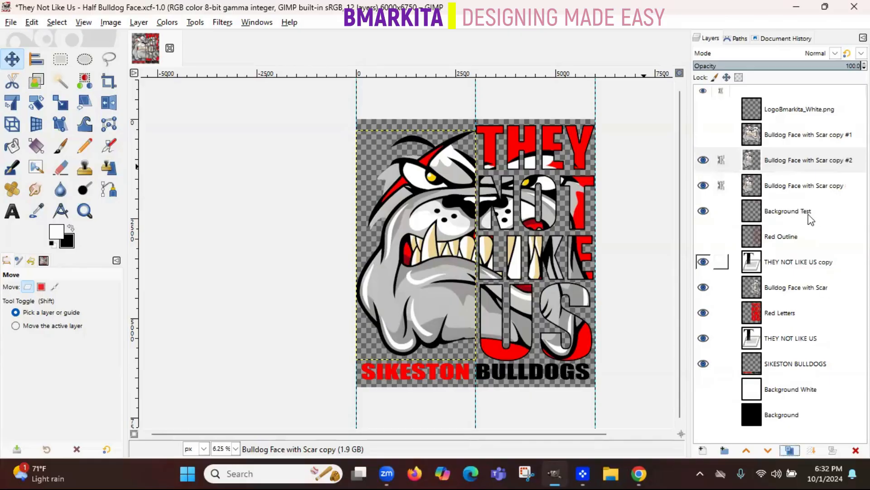
{"action": "left_click", "coordinate": [702, 185]}
{"action": "left_click", "coordinate": [702, 167]}
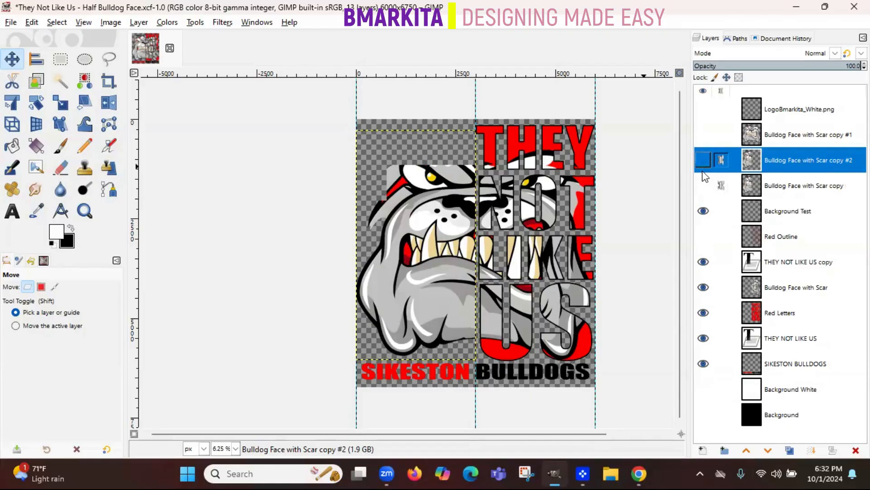
{"action": "left_click", "coordinate": [702, 167]}
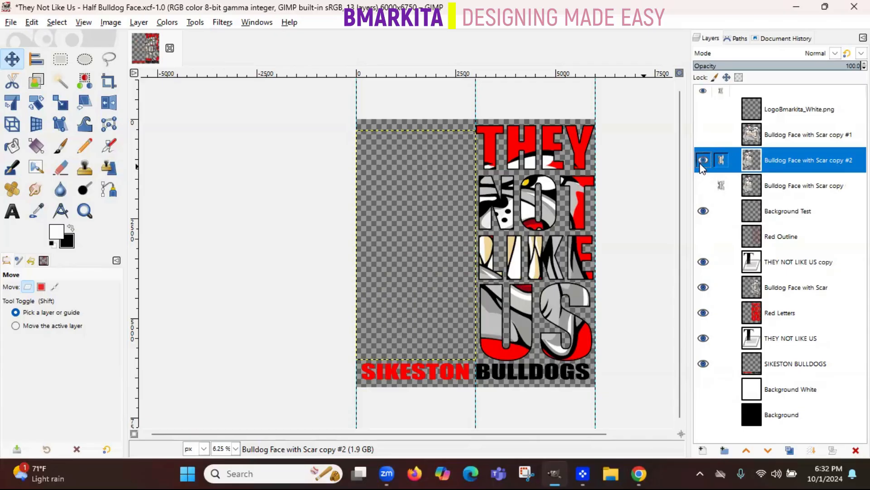
{"action": "left_click", "coordinate": [702, 161]}
{"action": "left_click", "coordinate": [702, 186]}
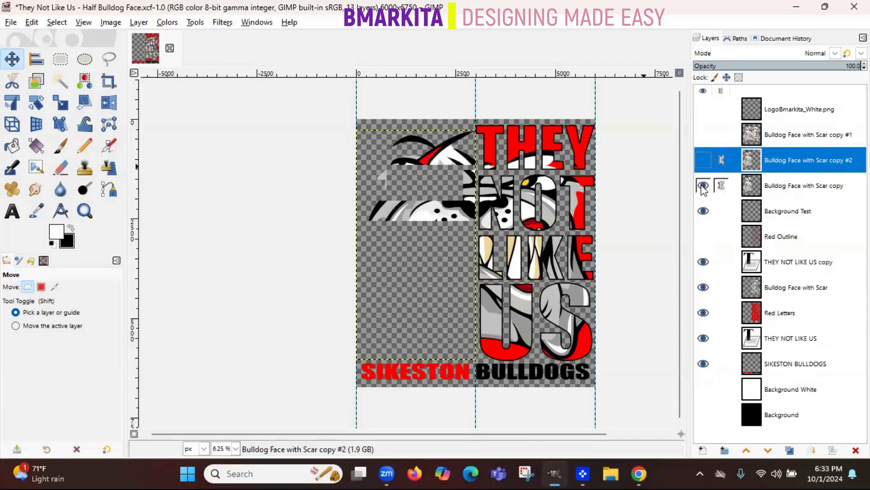
{"action": "left_click", "coordinate": [702, 160]}
{"action": "left_click", "coordinate": [702, 186]}
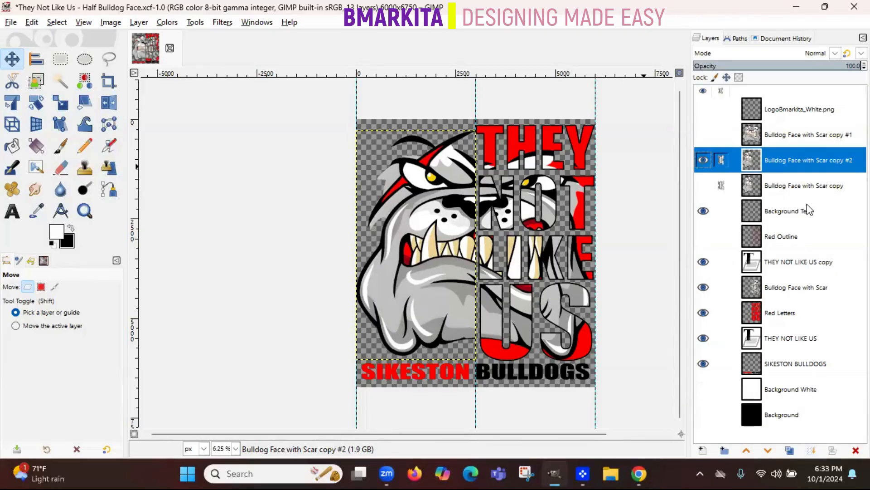
Try merging the duplicate bulldog layer down while the original is hidden, check the result's visibility, and undo the merge.
{"action": "left_click", "coordinate": [813, 448]}
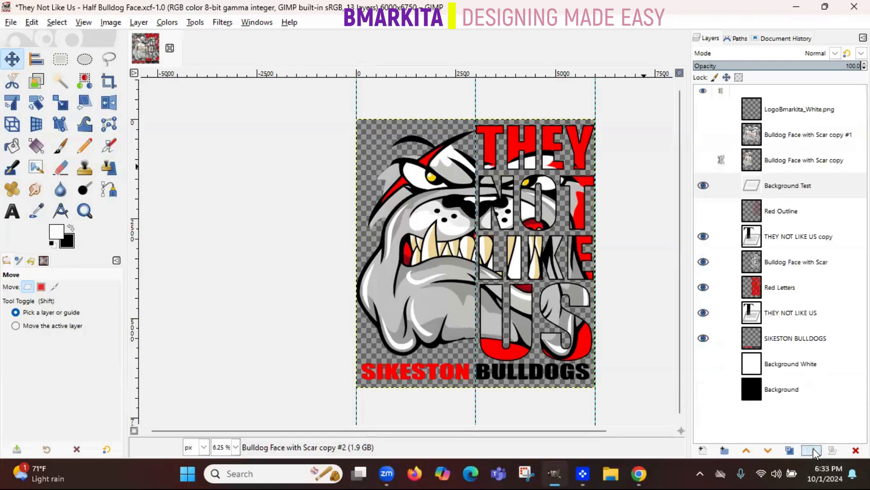
{"action": "left_click", "coordinate": [704, 185]}
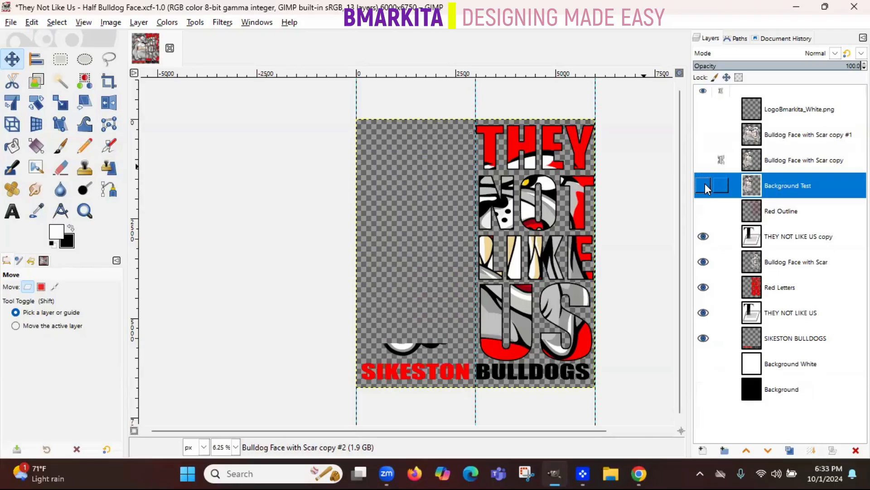
{"action": "left_click", "coordinate": [705, 184]}
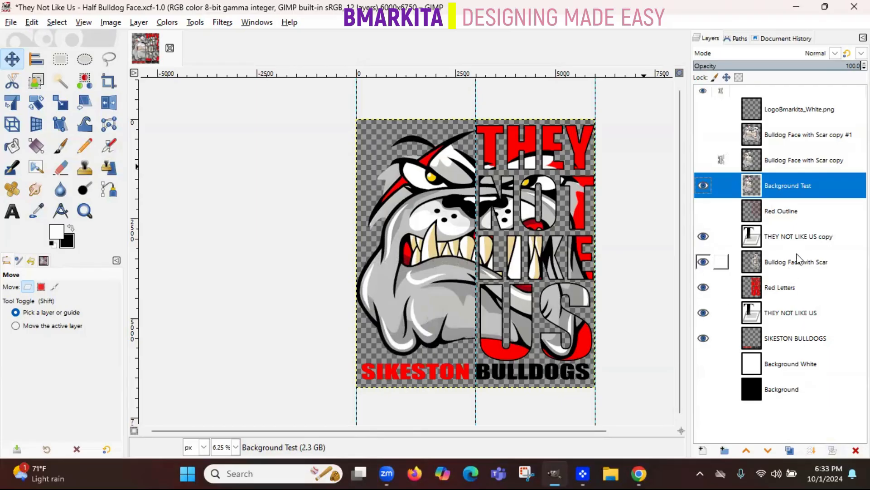
{"action": "left_click", "coordinate": [721, 160]}
{"action": "key", "text": "ctrl+z"}
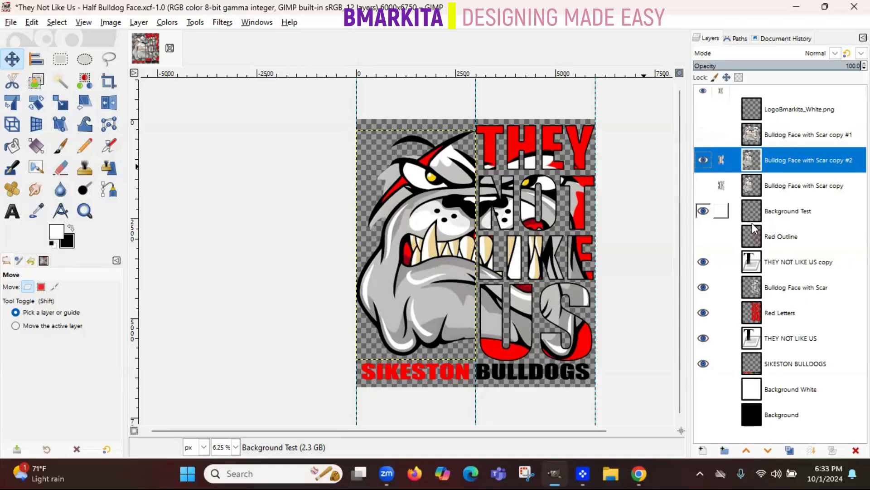
Show the Bulldog Face with Scar copy layer, merge its duplicate down into it, and check the merged layer by toggling its visibility.
{"action": "left_click", "coordinate": [702, 189]}
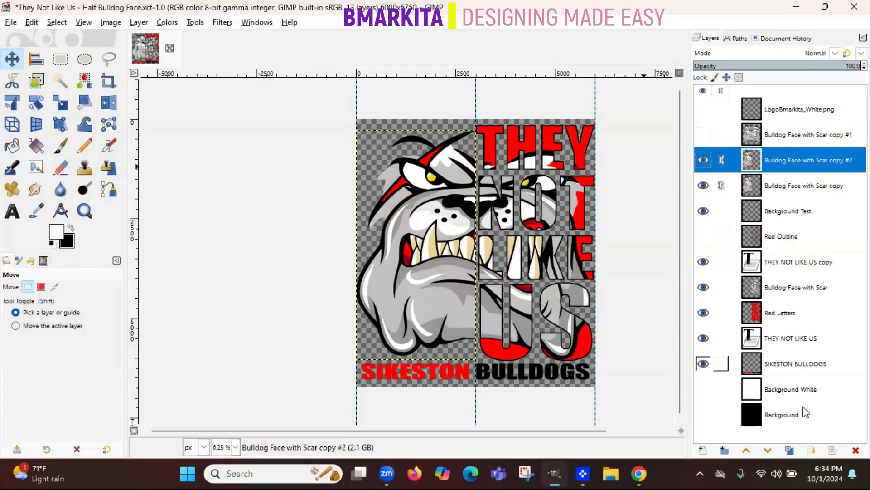
{"action": "left_click", "coordinate": [811, 451]}
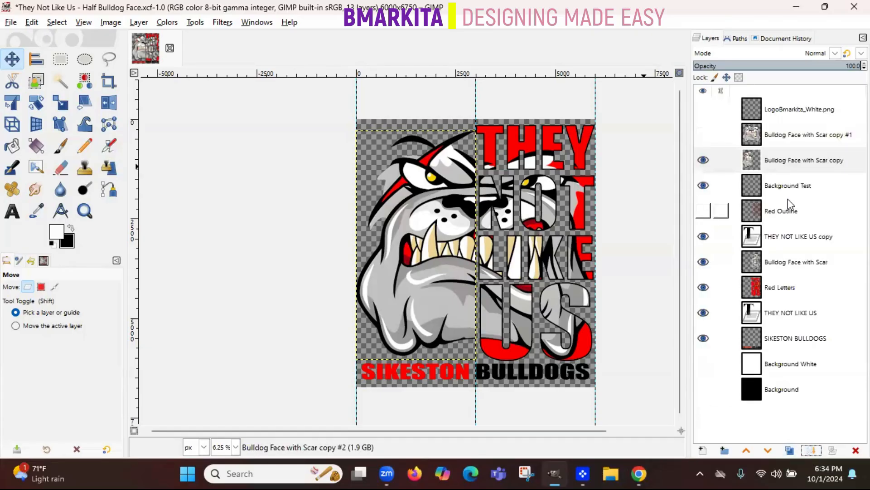
{"action": "left_click", "coordinate": [703, 161]}
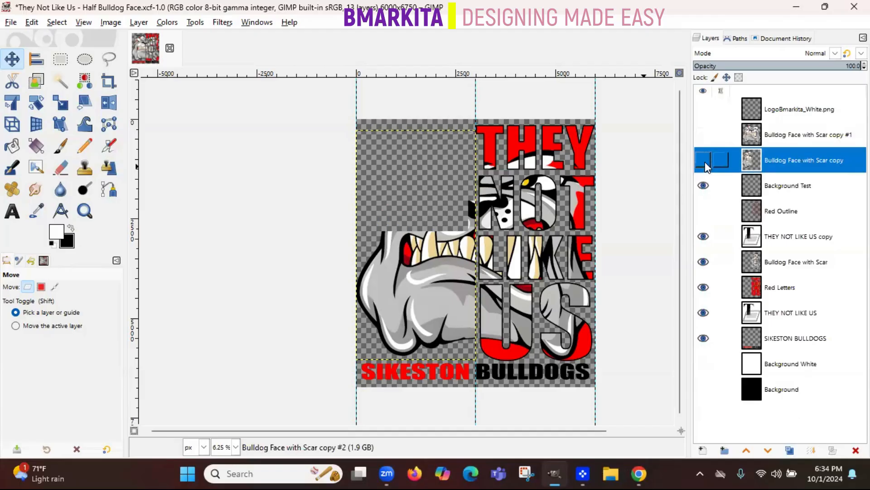
{"action": "left_click", "coordinate": [703, 161]}
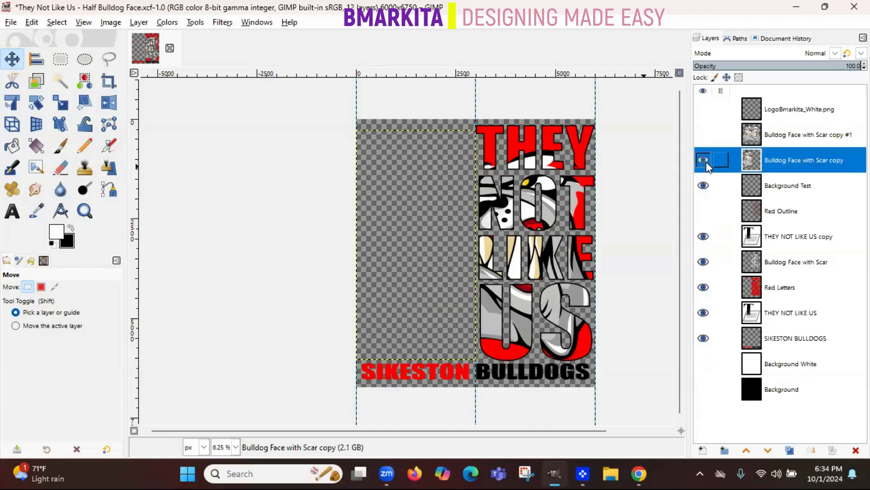
Delete the Background Test layer.
{"action": "left_click", "coordinate": [794, 186]}
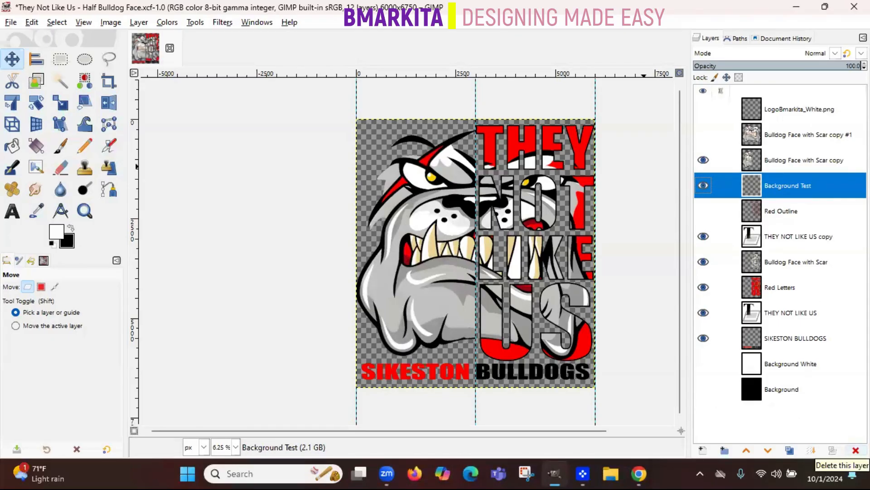
{"action": "left_click", "coordinate": [856, 450]}
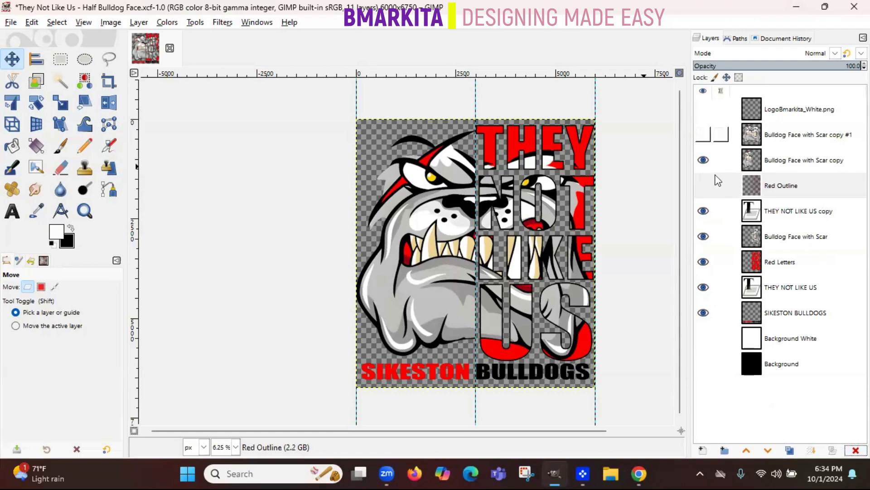
Look through the document history and the image's paths, and return to the layer list.
{"action": "left_click", "coordinate": [786, 40]}
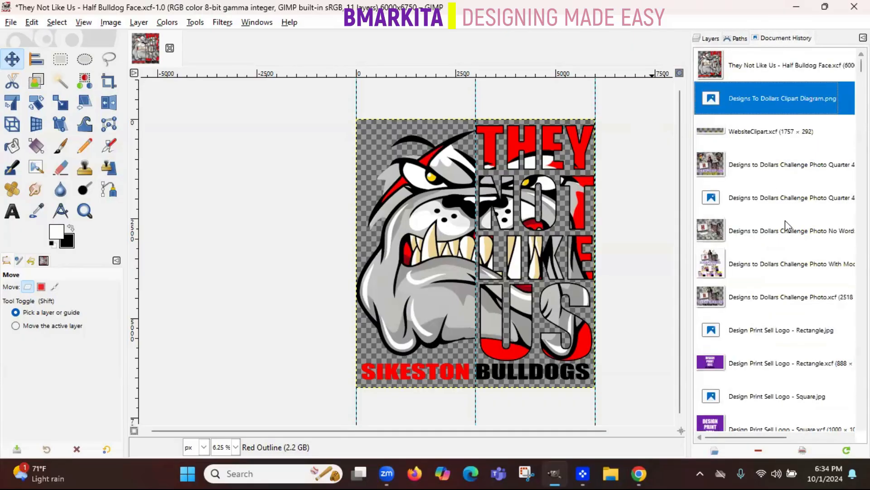
{"action": "scroll", "coordinate": [775, 240], "scroll_direction": "down", "scroll_amount": 2}
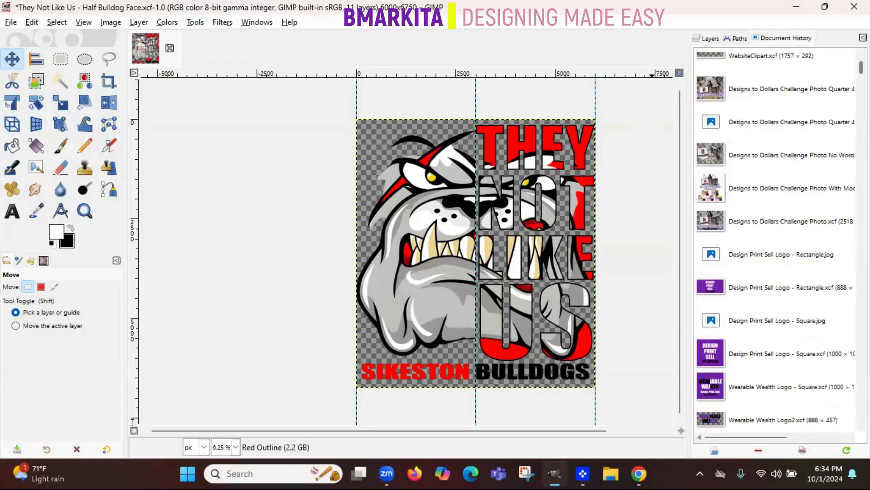
{"action": "scroll", "coordinate": [773, 82], "scroll_direction": "down", "scroll_amount": 8}
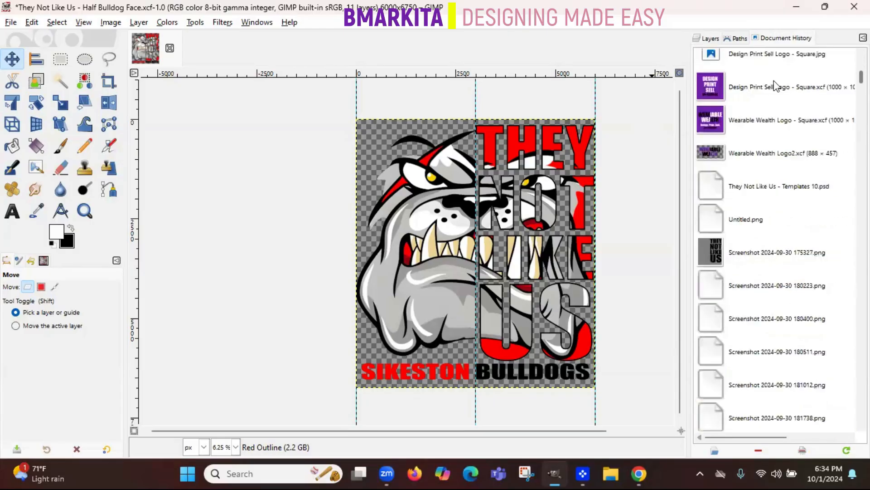
{"action": "left_click", "coordinate": [736, 38]}
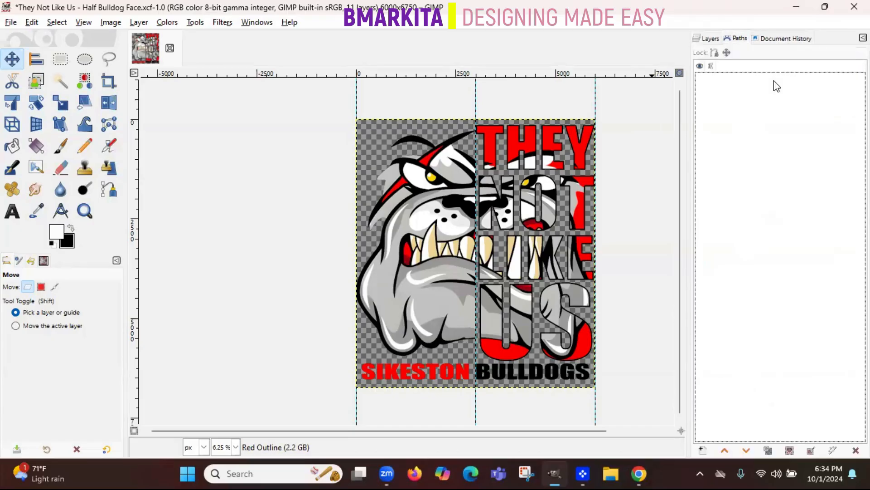
{"action": "left_click", "coordinate": [707, 39]}
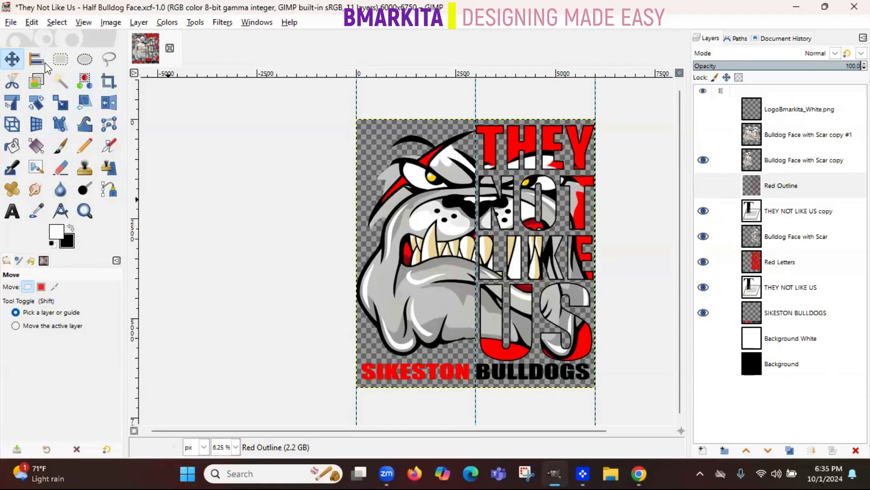
Review the new image size settings and the available measurement units without creating an image.
{"action": "left_click", "coordinate": [11, 22]}
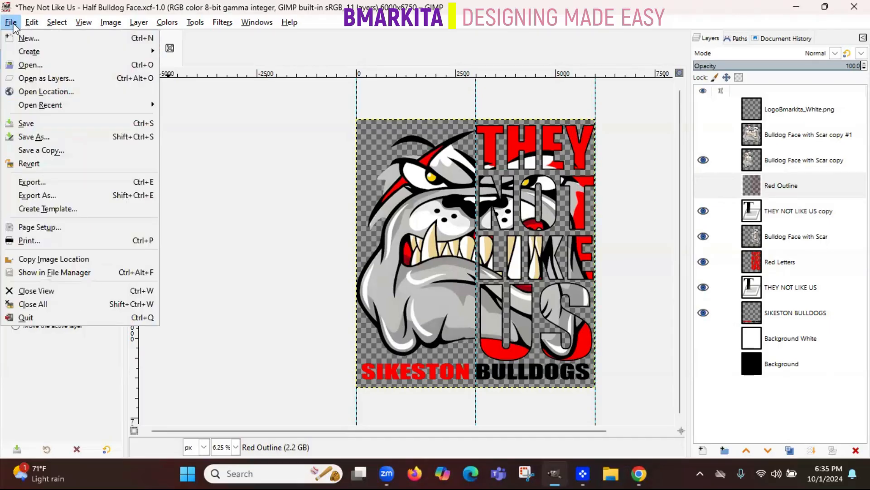
{"action": "left_click", "coordinate": [26, 40]}
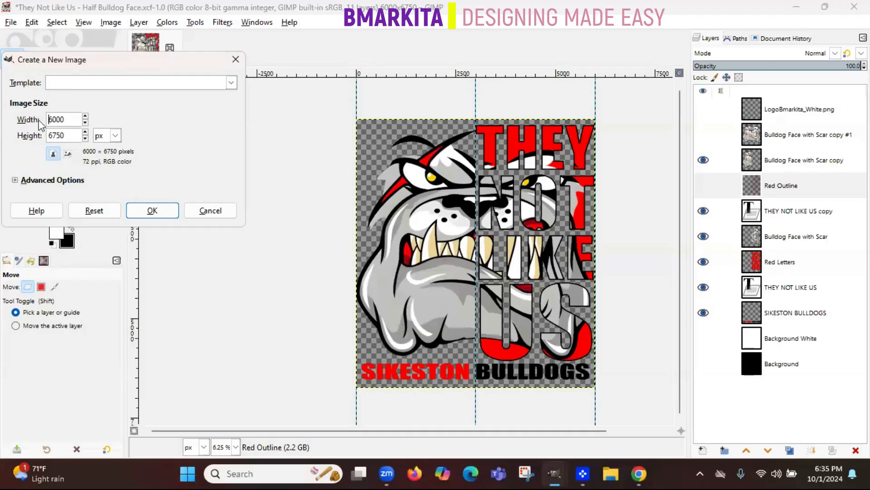
{"action": "left_click", "coordinate": [102, 136]}
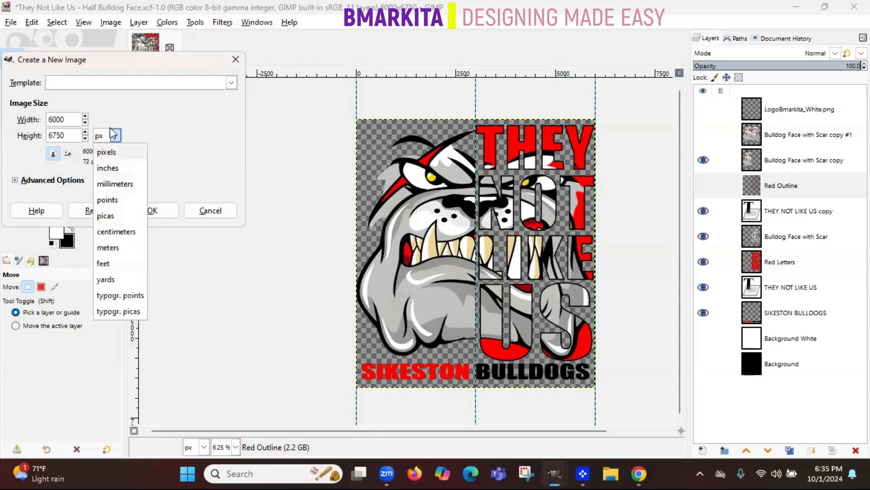
{"action": "left_click", "coordinate": [118, 134]}
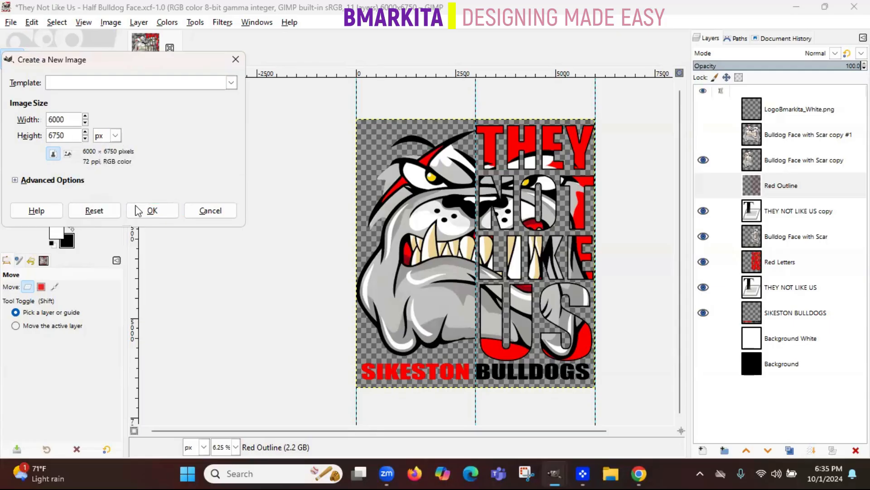
{"action": "left_click", "coordinate": [204, 210]}
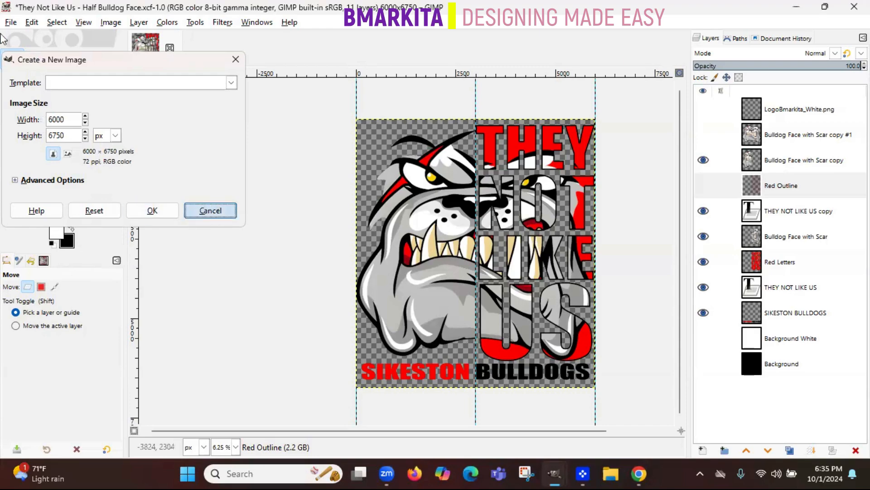
Open Bulldog With Muscles No Football.png as a layer and move it directly above Bulldog Face with Scar copy #1.
{"action": "left_click", "coordinate": [11, 22]}
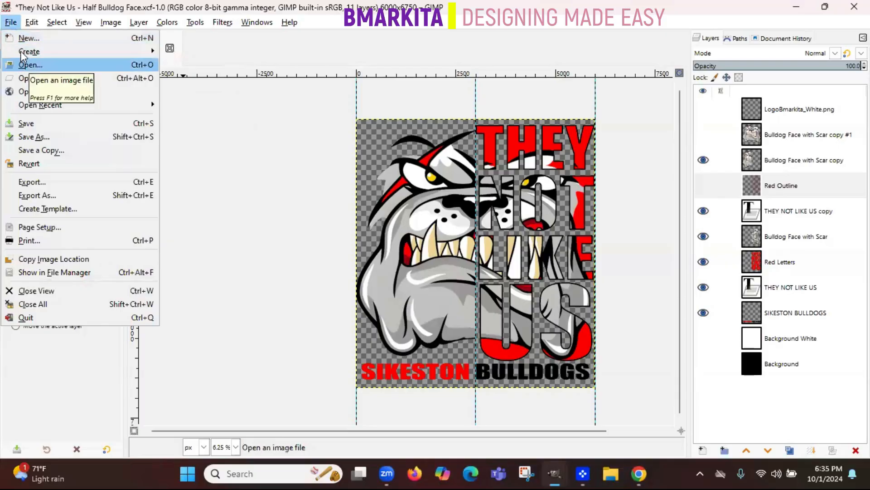
{"action": "mouse_move", "coordinate": [20, 53]}
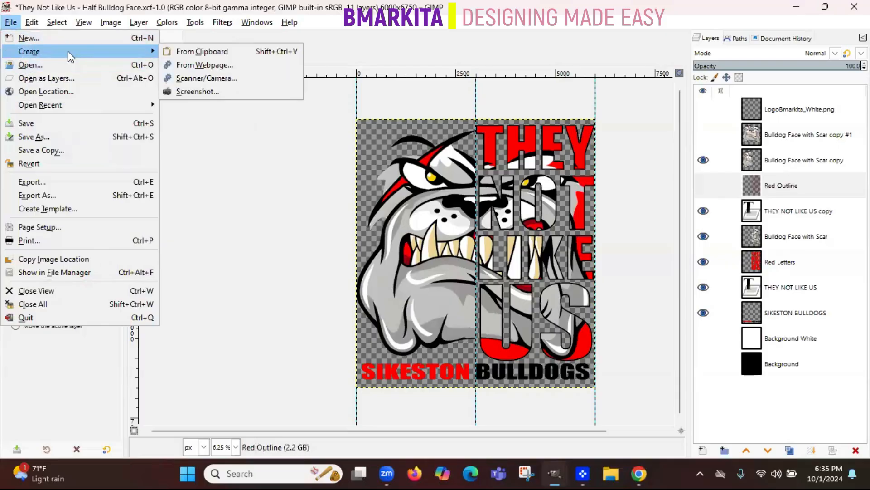
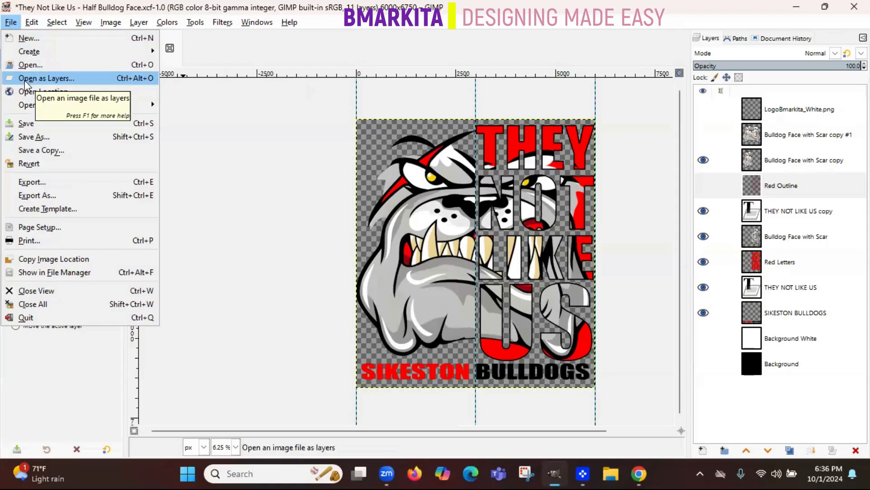
{"action": "left_click", "coordinate": [45, 78]}
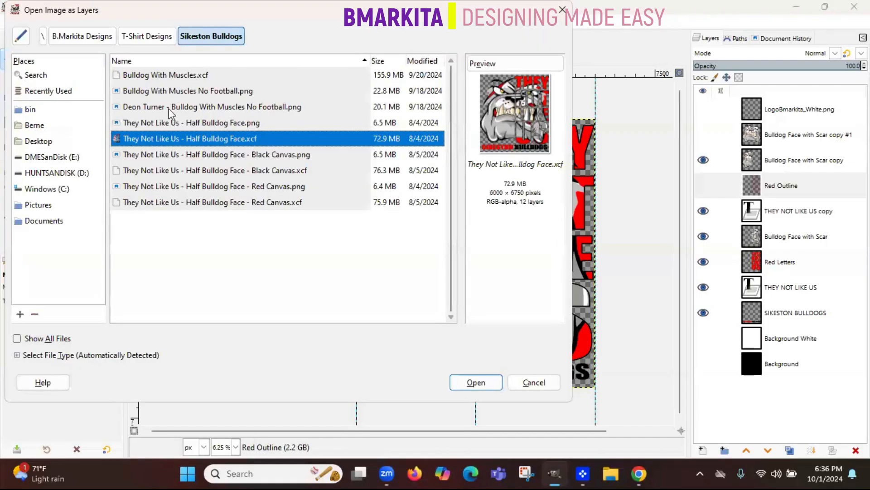
{"action": "left_click", "coordinate": [172, 91]}
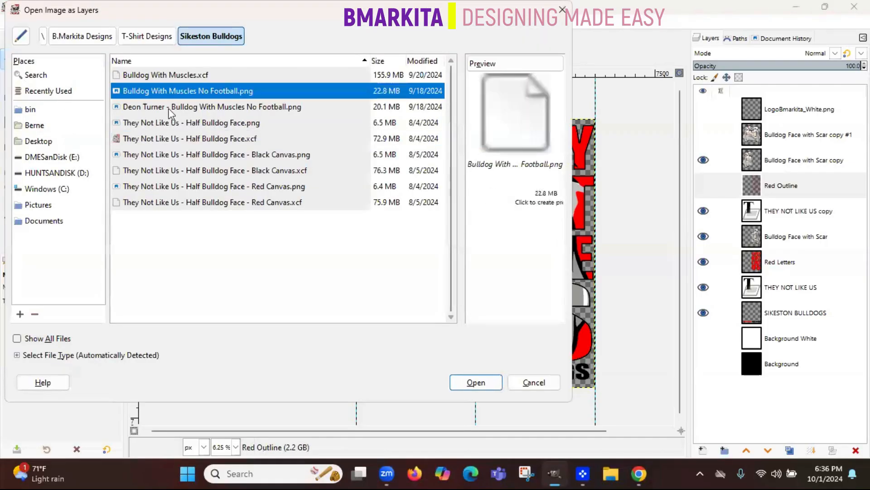
{"action": "left_click", "coordinate": [476, 385]}
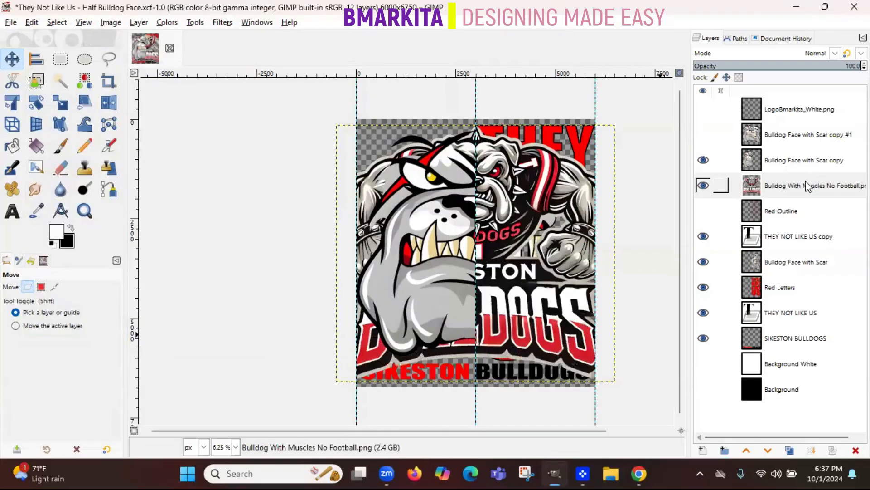
{"action": "left_click_drag", "start_coordinate": [807, 186], "coordinate": [794, 135]}
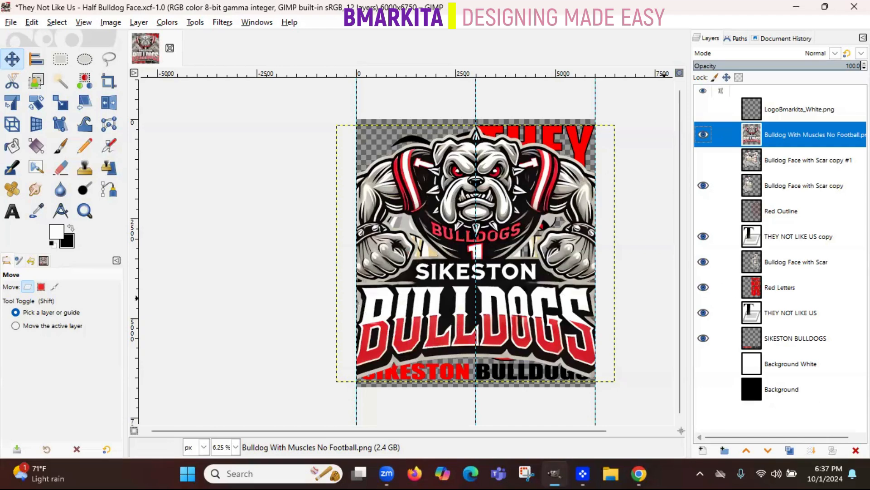
Delete the Bulldog With Muscles No Football.png layer.
{"action": "left_click", "coordinate": [856, 450]}
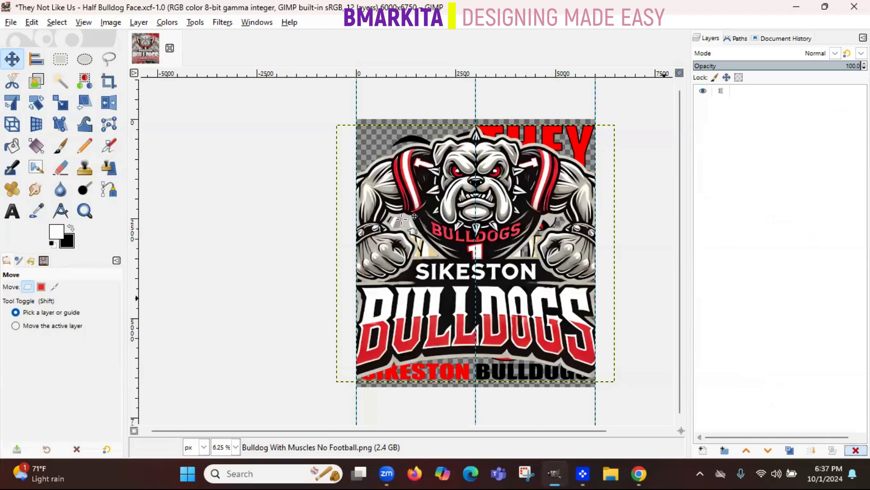
Try the extensions .png, .pdf, .psd and .jpg on the export file name They Not Like Us - Half Bulldog Face, and leave without exporting.
{"action": "left_click", "coordinate": [11, 22]}
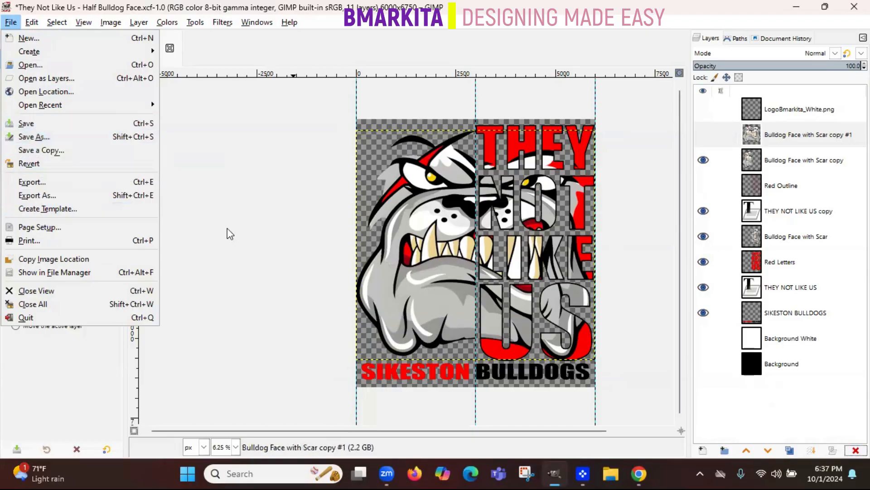
{"action": "left_click", "coordinate": [34, 182]}
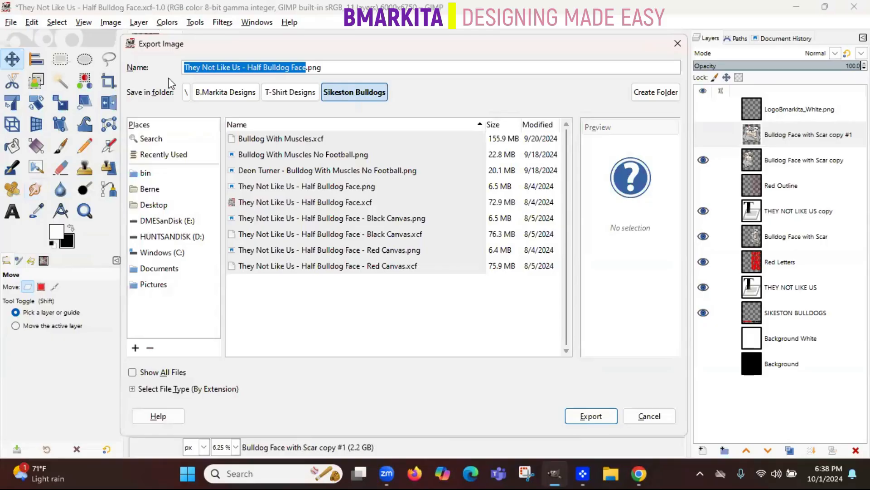
{"action": "key", "text": "End"}
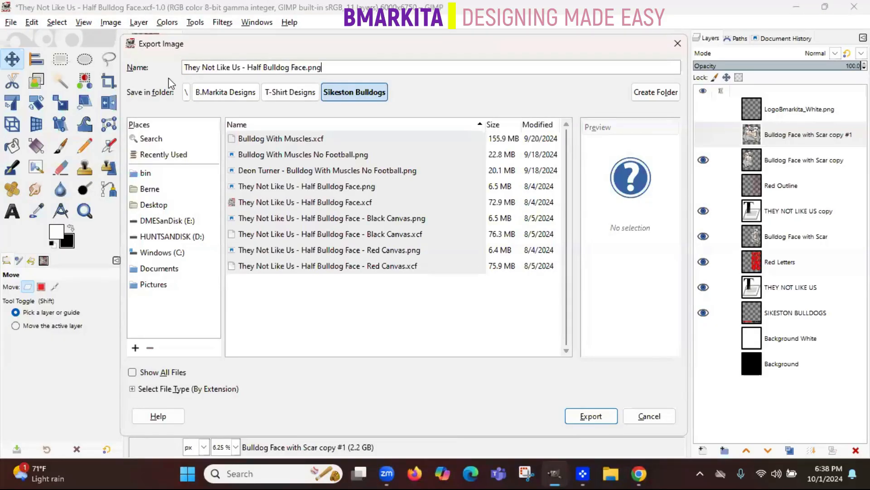
{"action": "key", "text": "BackSpace"}
{"action": "key", "text": "BackSpace"}
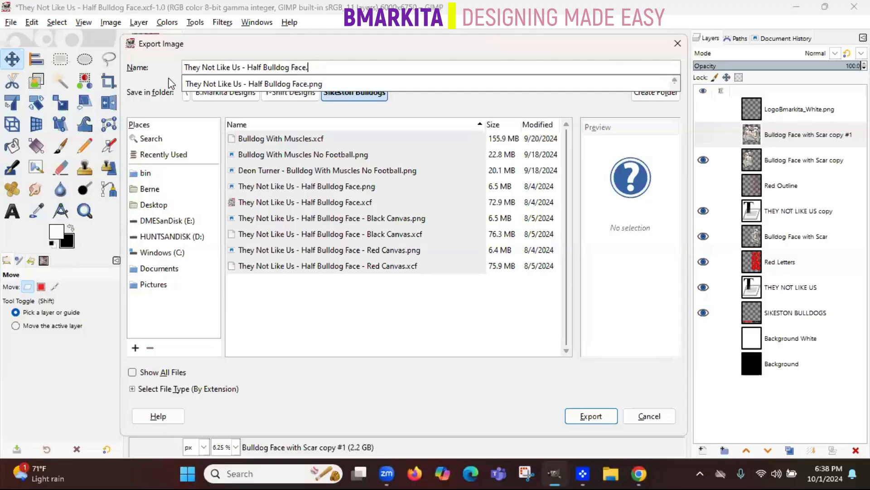
{"action": "type", "text": "ng"}
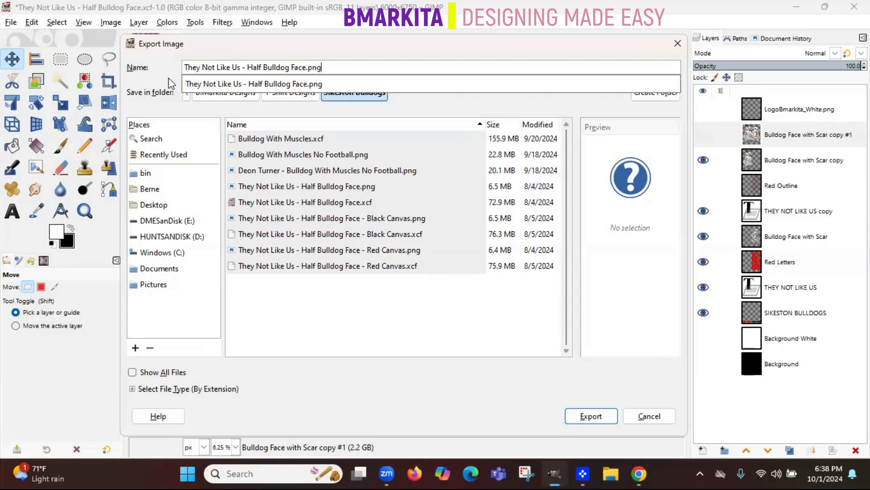
{"action": "key", "text": "BackSpace"}
{"action": "key", "text": "BackSpace"}
{"action": "type", "text": "df"}
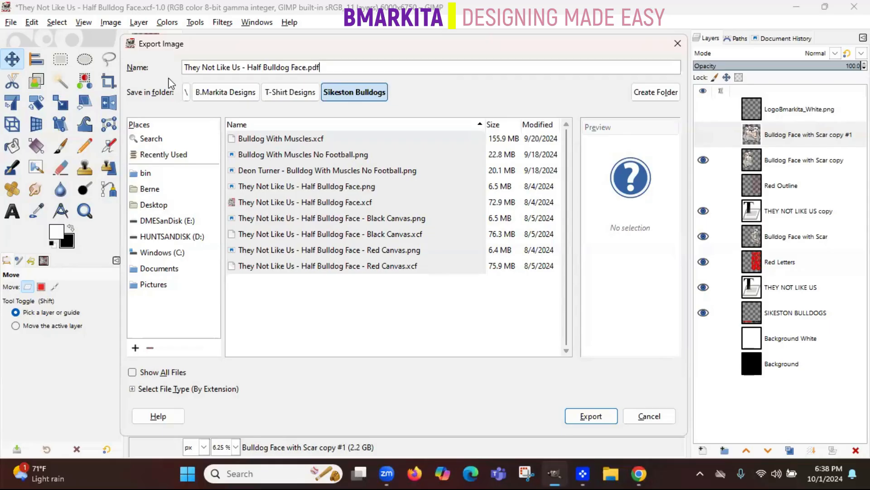
{"action": "key", "text": "BackSpace"}
{"action": "key", "text": "BackSpace"}
{"action": "key", "text": "BackSpace"}
{"action": "type", "text": "psd"}
{"action": "key", "text": "BackSpace"}
{"action": "key", "text": "BackSpace"}
{"action": "key", "text": "BackSpace"}
{"action": "type", "text": "jpg"}
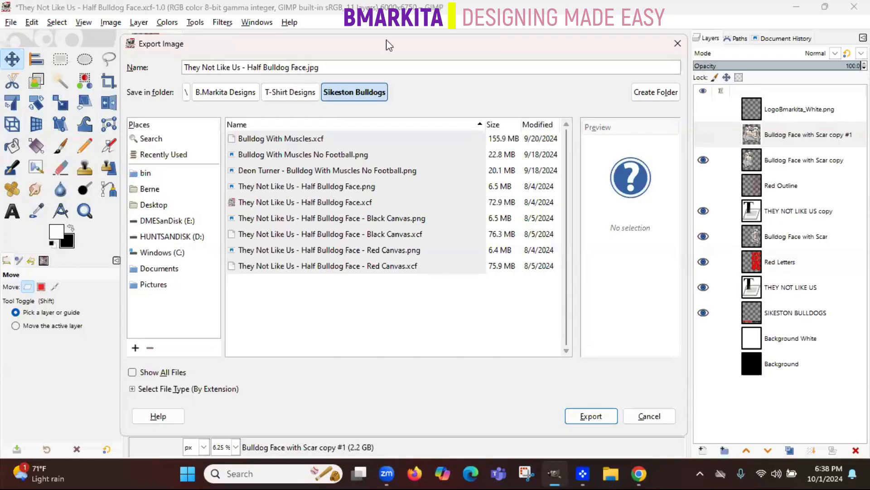
{"action": "left_click", "coordinate": [648, 416]}
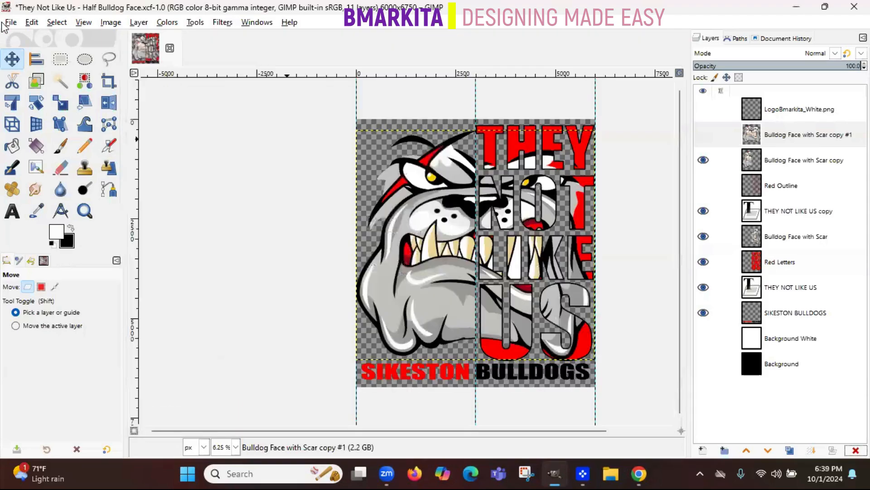
Review the file and editing commands and the System Resources preferences without changing any setting.
{"action": "left_click", "coordinate": [10, 23]}
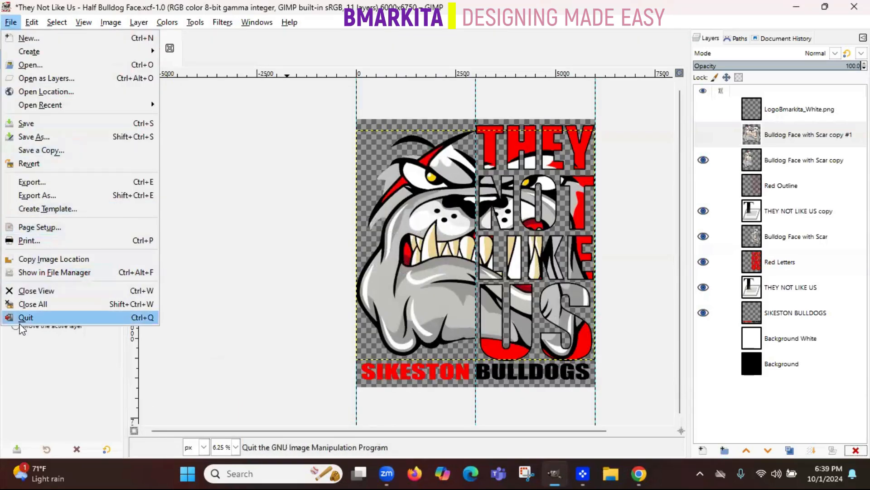
{"action": "left_click", "coordinate": [32, 23]}
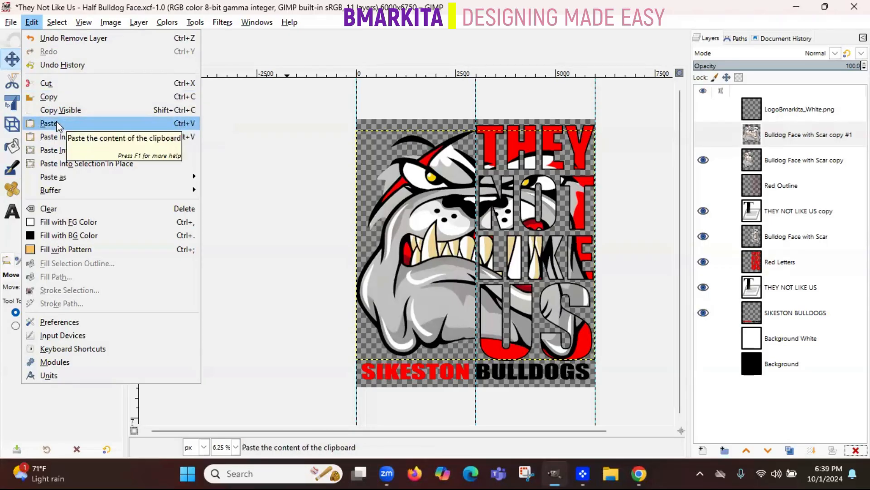
{"action": "mouse_move", "coordinate": [62, 185]}
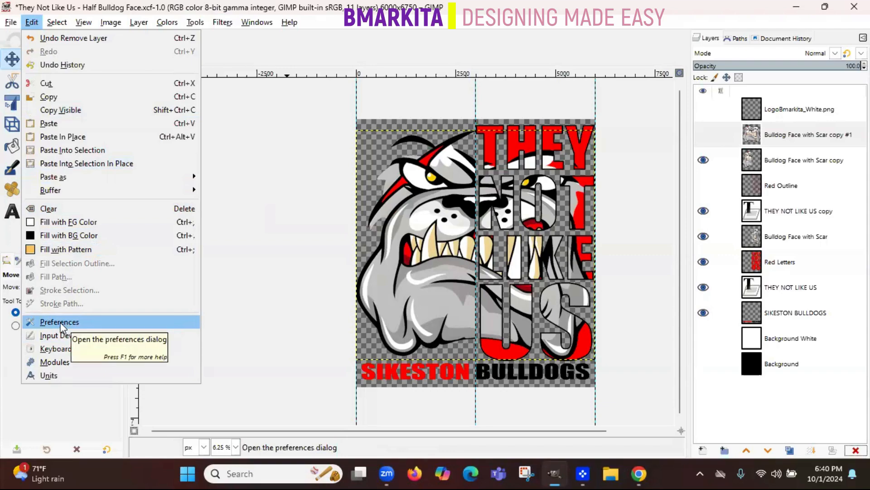
{"action": "left_click", "coordinate": [292, 139]}
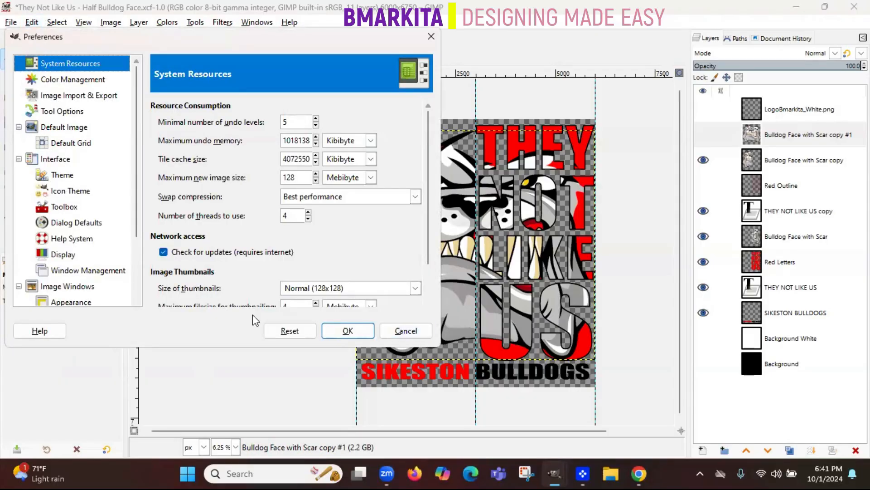
{"action": "left_click", "coordinate": [404, 334]}
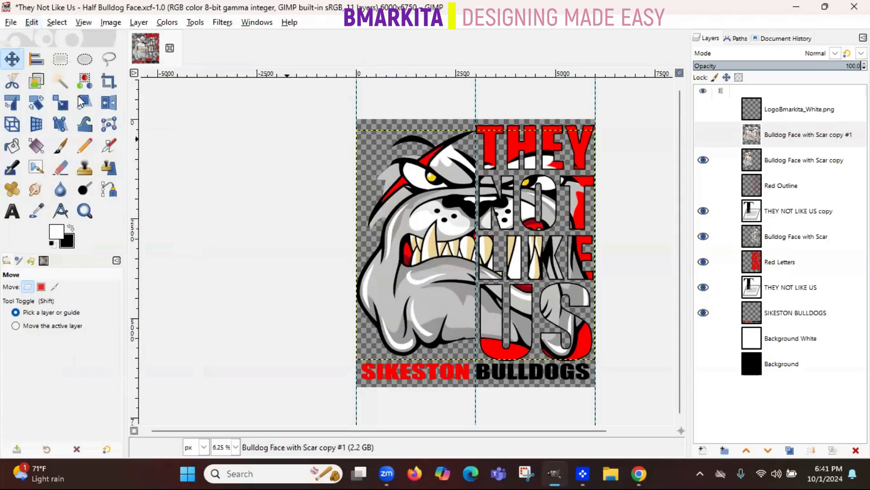
{"action": "left_click", "coordinate": [28, 25]}
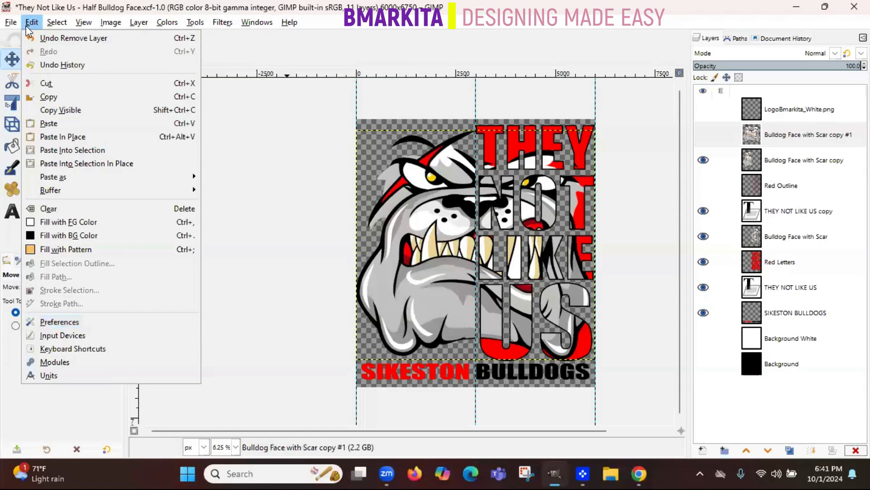
{"action": "mouse_move", "coordinate": [59, 21]}
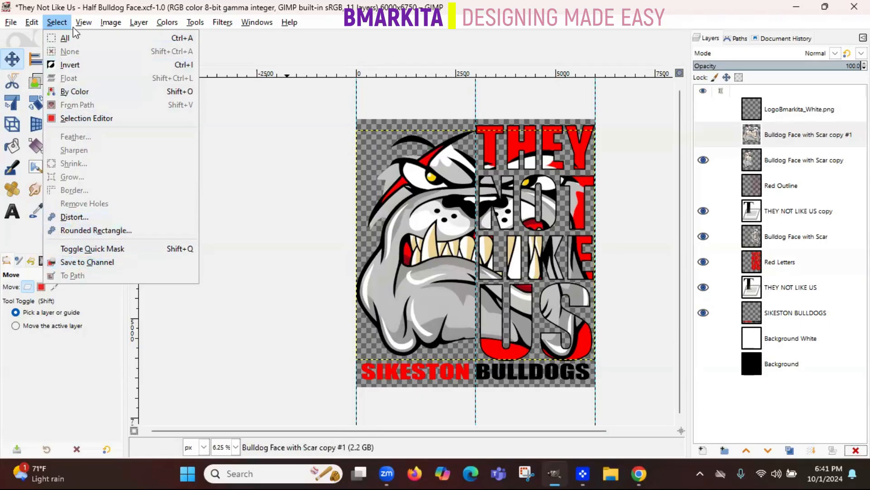
{"action": "left_click", "coordinate": [61, 23]}
{"action": "left_click", "coordinate": [58, 24]}
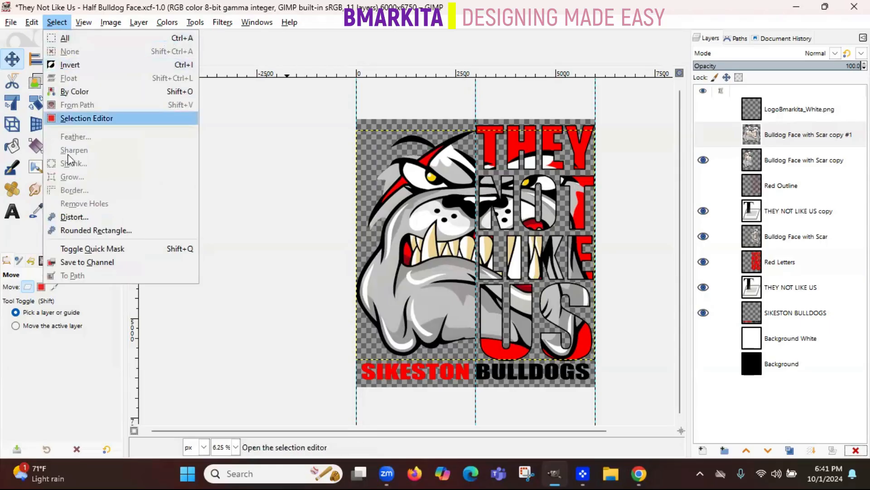
{"action": "left_click", "coordinate": [85, 22]}
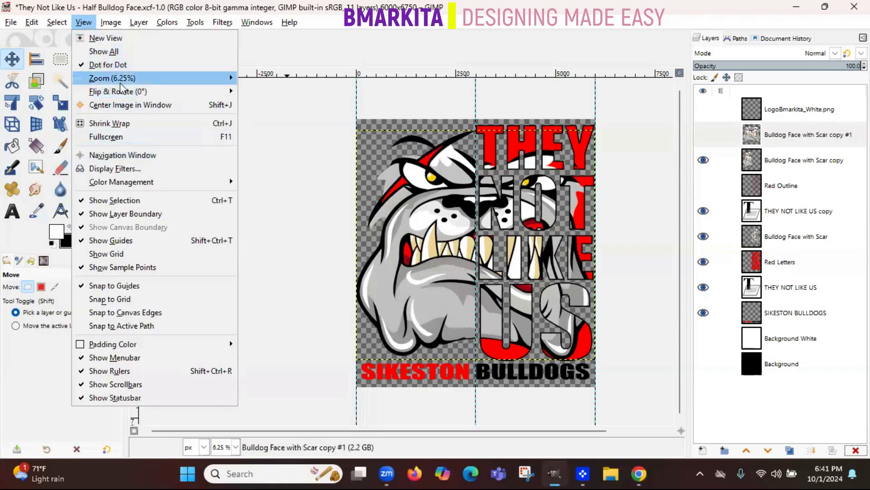
{"action": "mouse_move", "coordinate": [121, 85]}
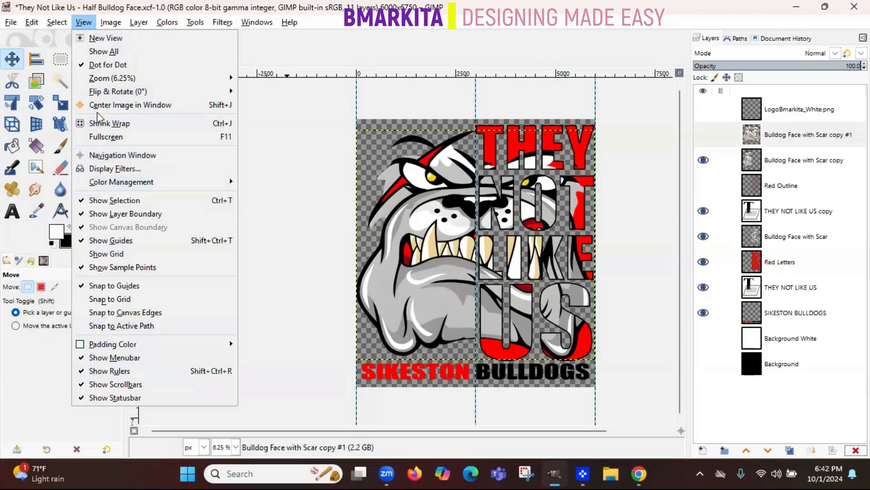
Review the image's canvas size settings without resizing the canvas.
{"action": "mouse_move", "coordinate": [116, 21]}
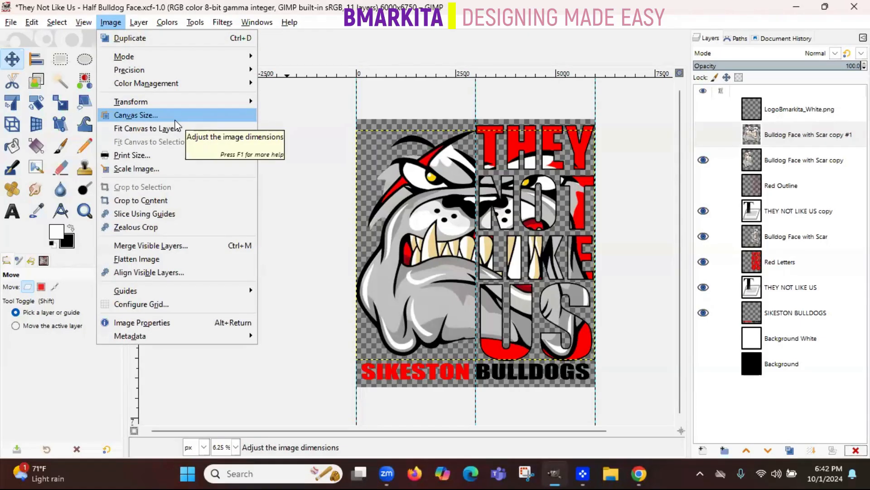
{"action": "left_click", "coordinate": [162, 113]}
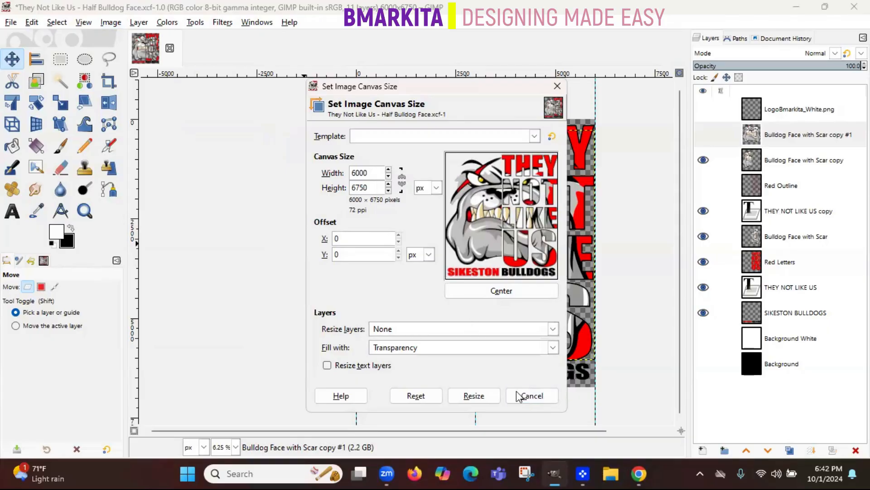
{"action": "left_click", "coordinate": [533, 395]}
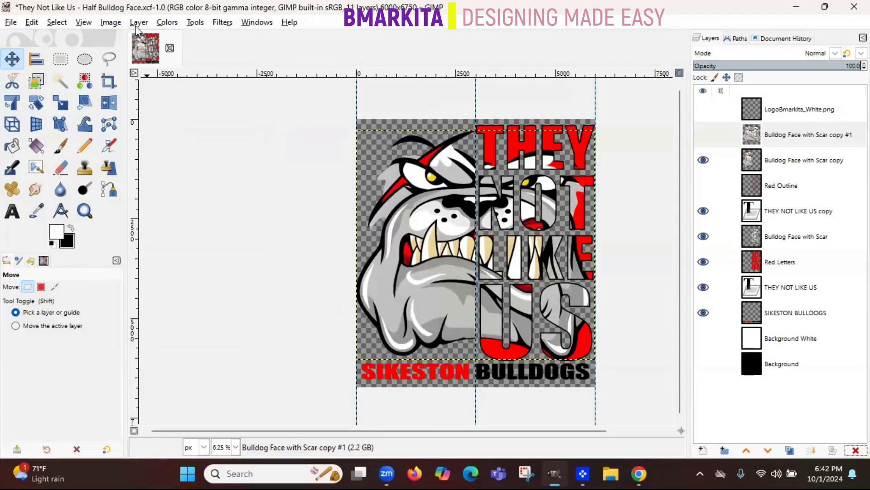
{"action": "left_click", "coordinate": [135, 25]}
{"action": "mouse_move", "coordinate": [110, 23]}
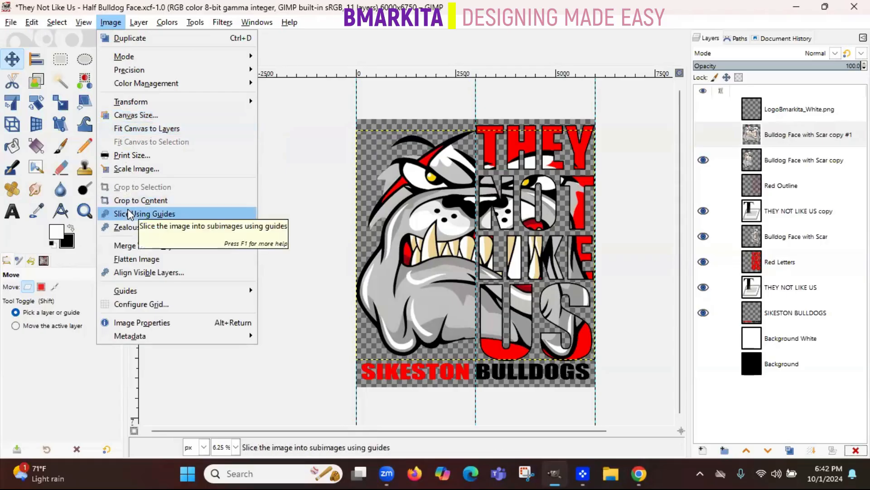
{"action": "mouse_move", "coordinate": [150, 296]}
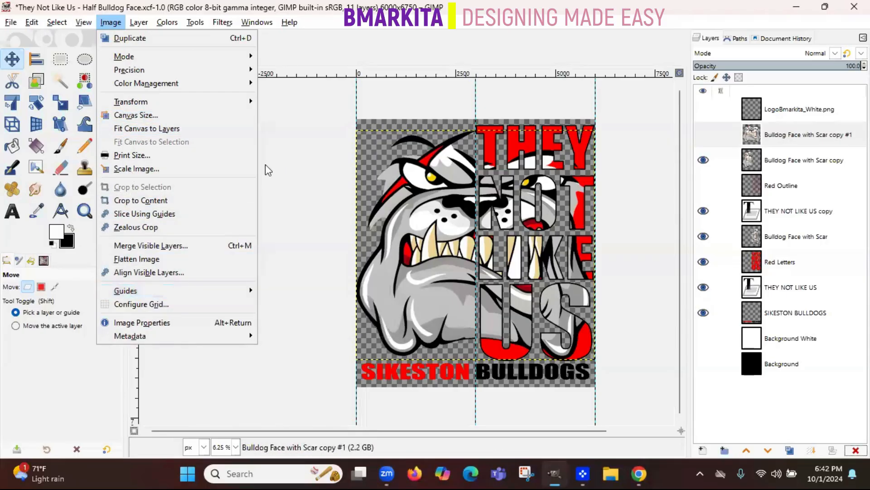
{"action": "left_click", "coordinate": [348, 110]}
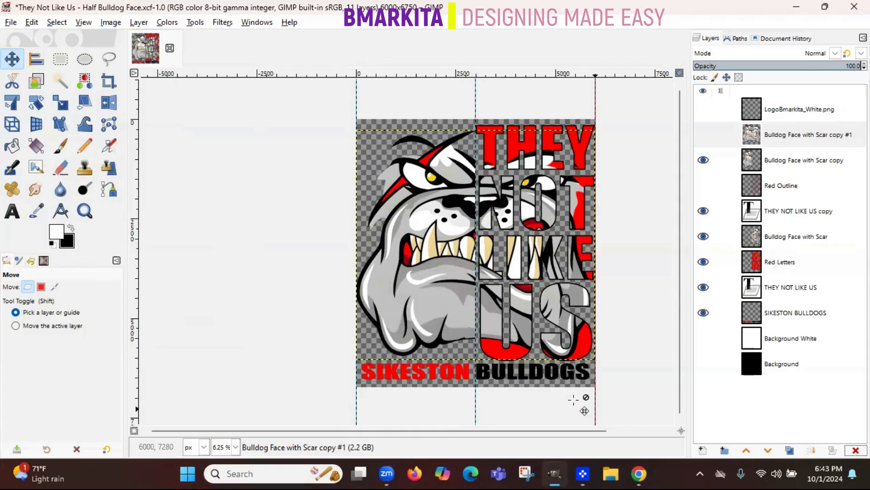
Try setting up a new vertical guide by percent at position 100, and leave without creating it.
{"action": "left_click", "coordinate": [110, 22]}
{"action": "mouse_move", "coordinate": [127, 293]}
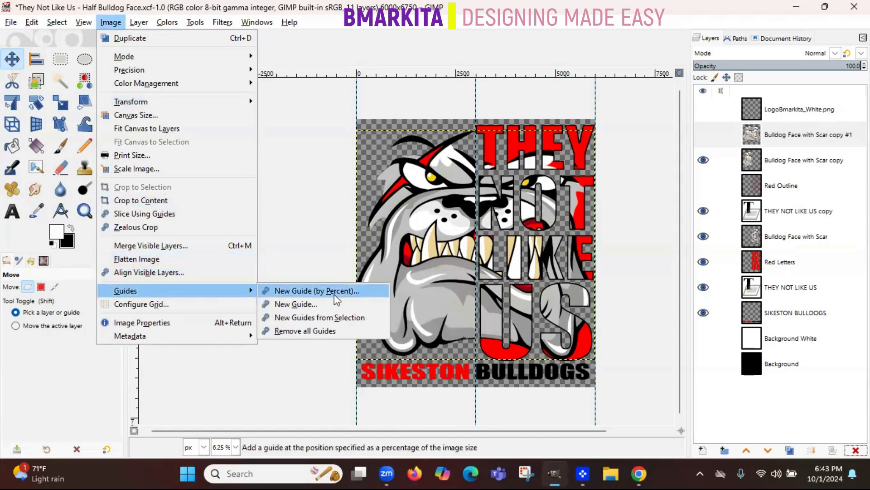
{"action": "left_click", "coordinate": [334, 295]}
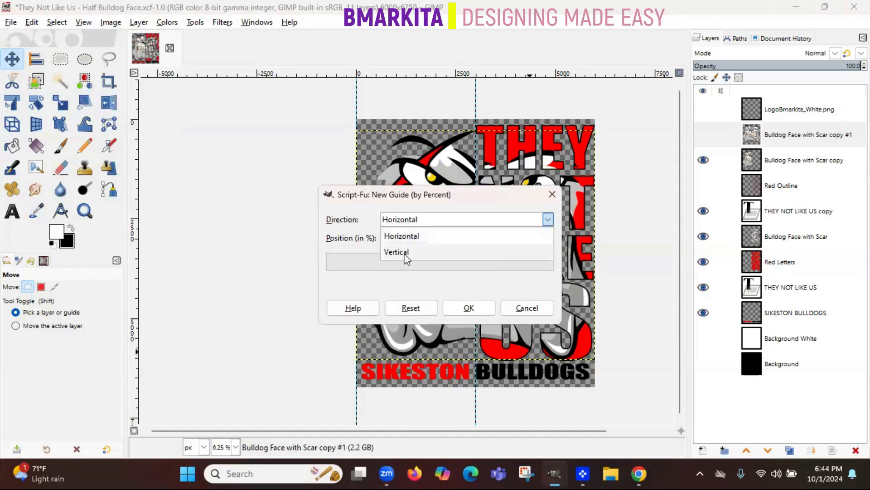
{"action": "left_click", "coordinate": [405, 254]}
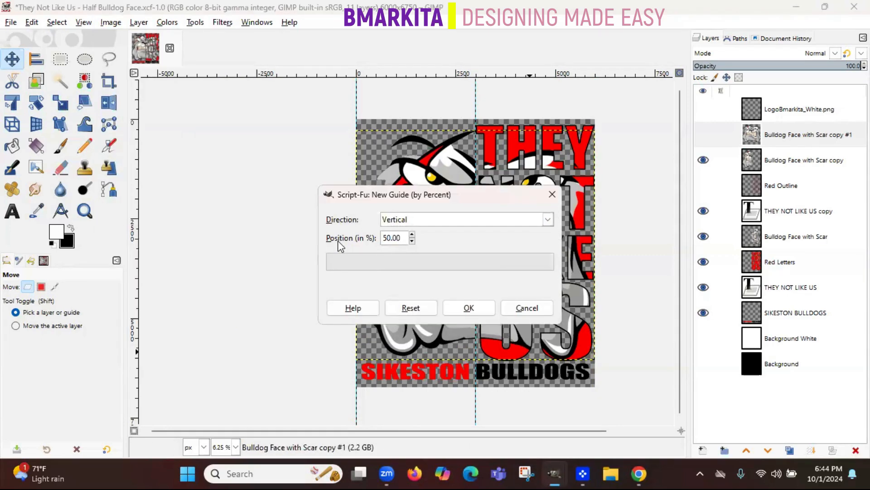
{"action": "left_click", "coordinate": [387, 237]}
{"action": "key", "text": "BackSpace"}
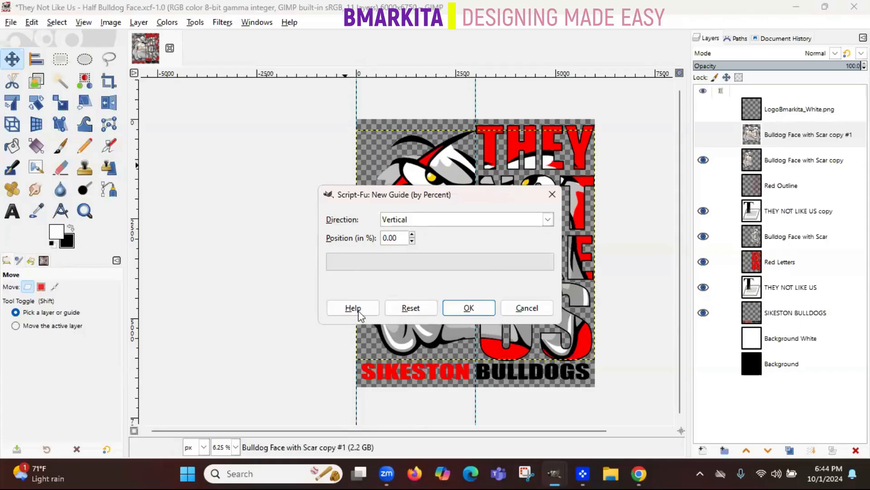
{"action": "type", "text": "5"}
{"action": "key", "text": "BackSpace"}
{"action": "type", "text": "10"}
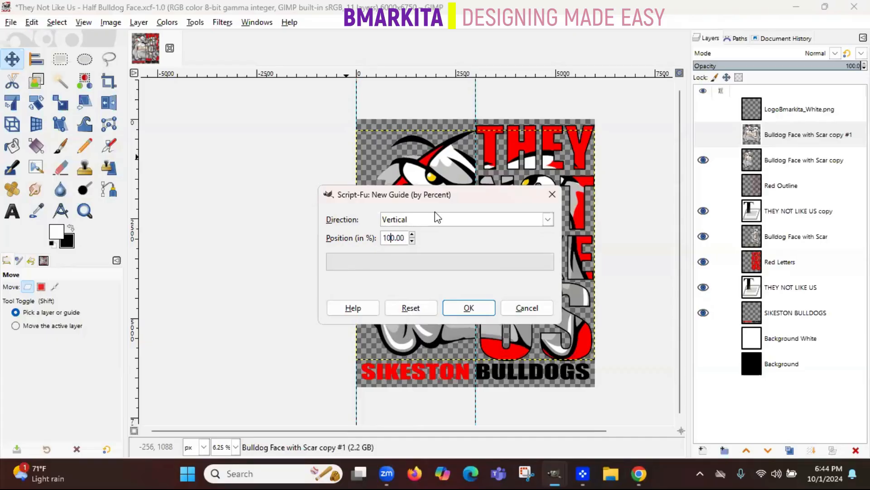
{"action": "left_click", "coordinate": [526, 312]}
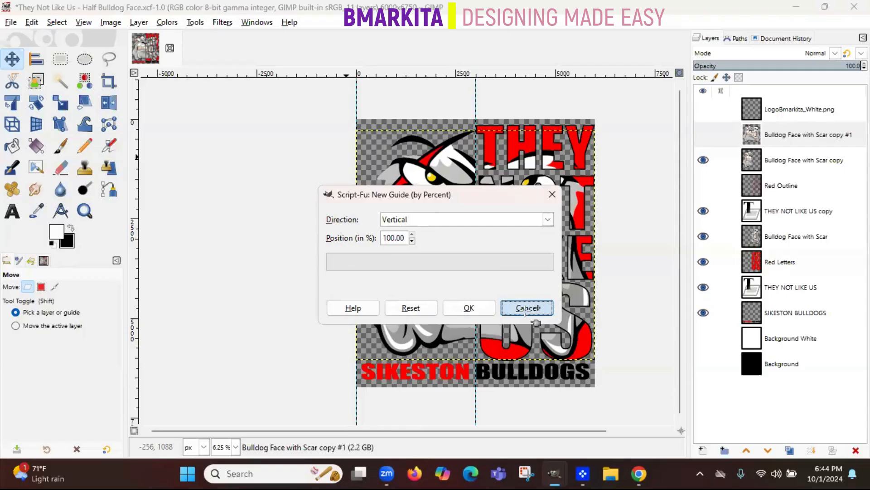
Remove all guides from the image.
{"action": "left_click", "coordinate": [114, 21]}
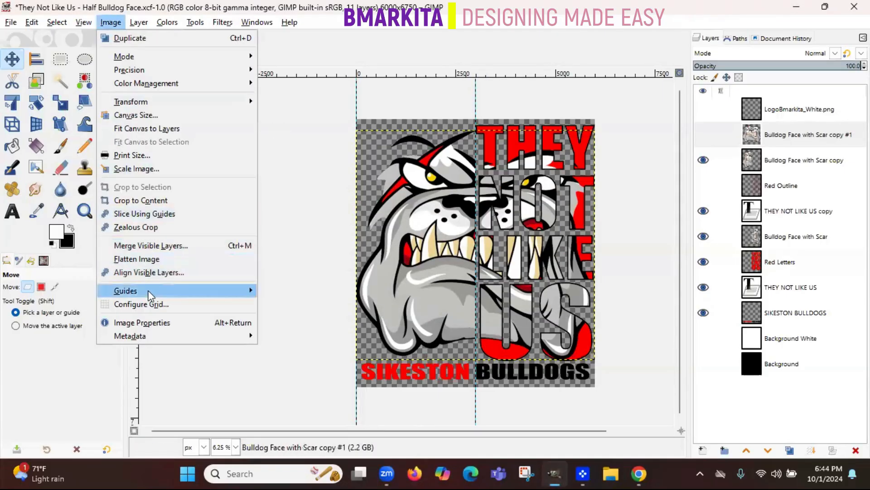
{"action": "mouse_move", "coordinate": [188, 282]}
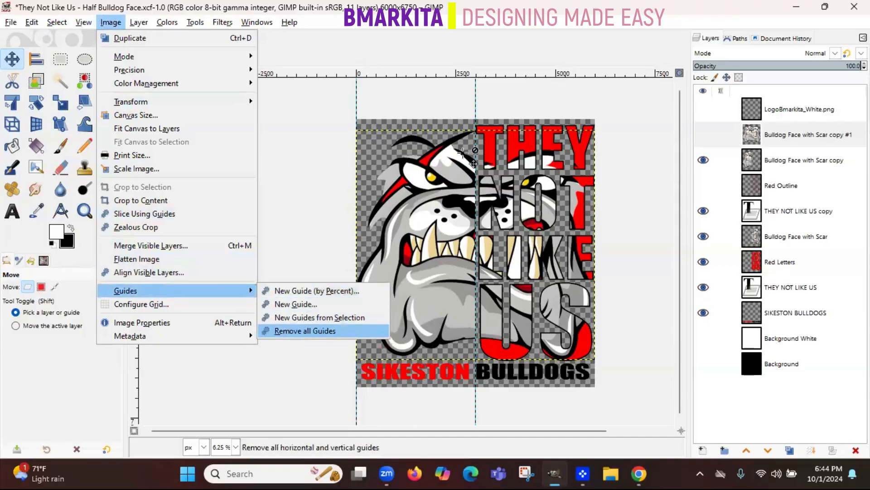
{"action": "left_click", "coordinate": [287, 332]}
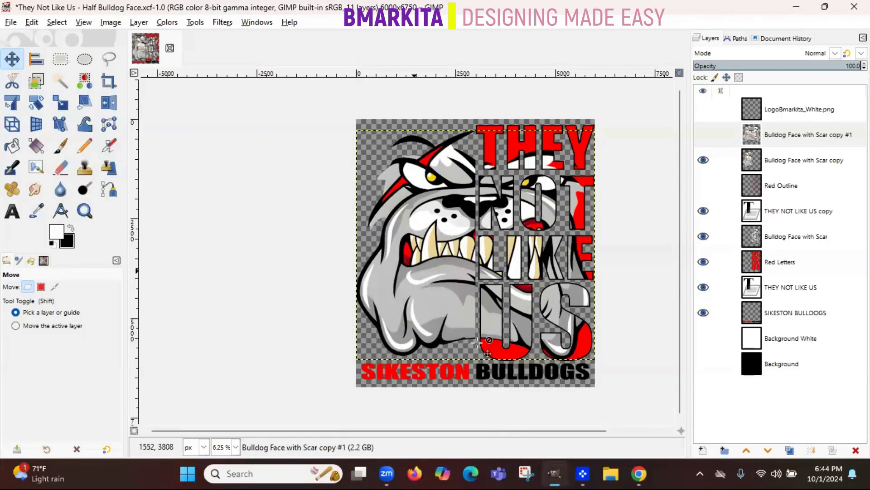
Review the layer management and color adjustment commands available for the design.
{"action": "left_click", "coordinate": [137, 22]}
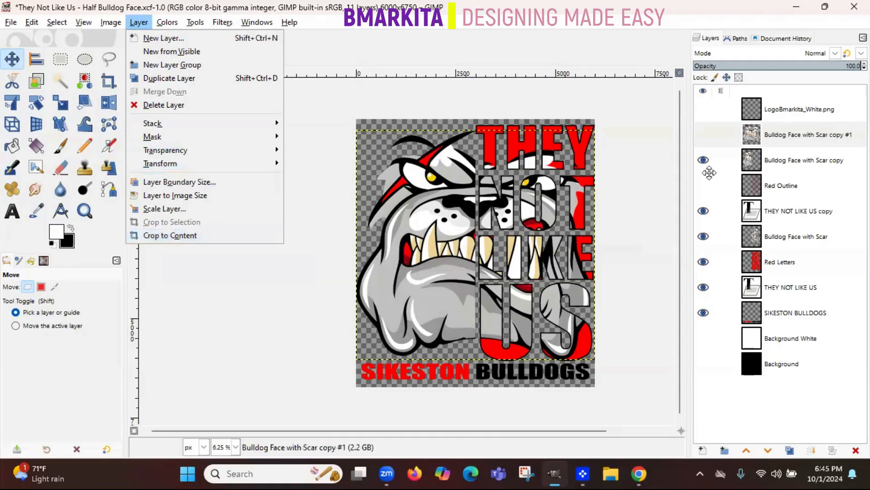
{"action": "left_click", "coordinate": [163, 23]}
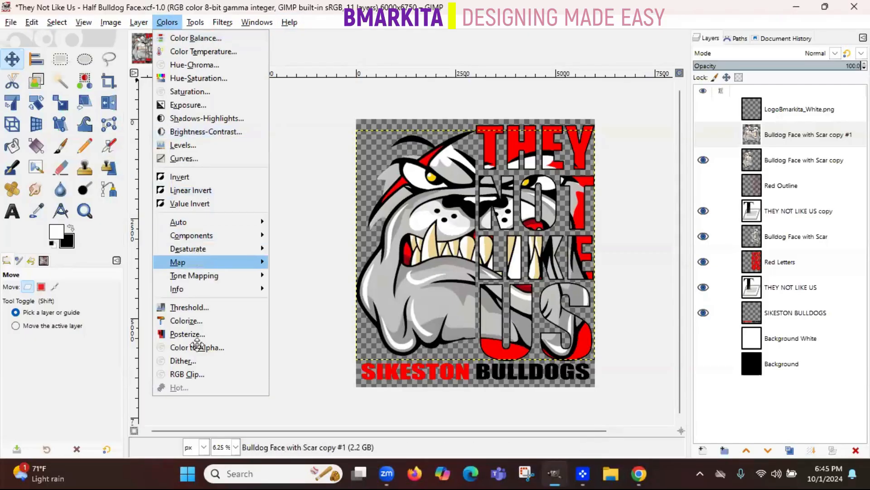
Try Hue-Saturation on the Bulldog Face with Scar copy layer with hue -69, lightness -57.5 and saturation 35.9, and reset the values.
{"action": "left_click", "coordinate": [183, 78]}
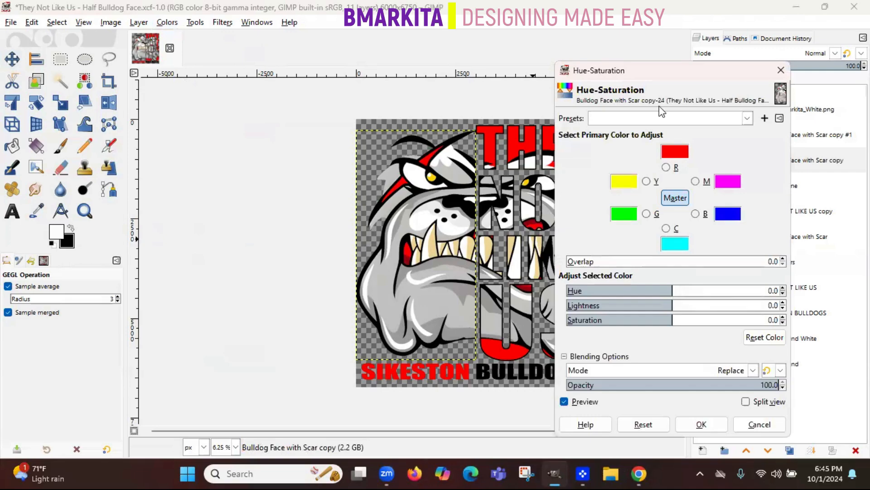
{"action": "left_click_drag", "start_coordinate": [660, 70], "coordinate": [237, 65]}
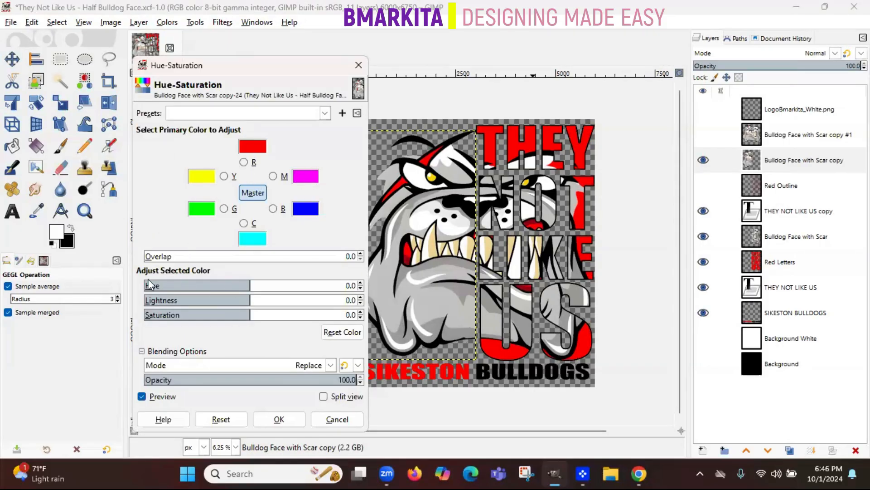
{"action": "left_click", "coordinate": [255, 285]}
{"action": "left_click_drag", "start_coordinate": [226, 289], "coordinate": [209, 290]}
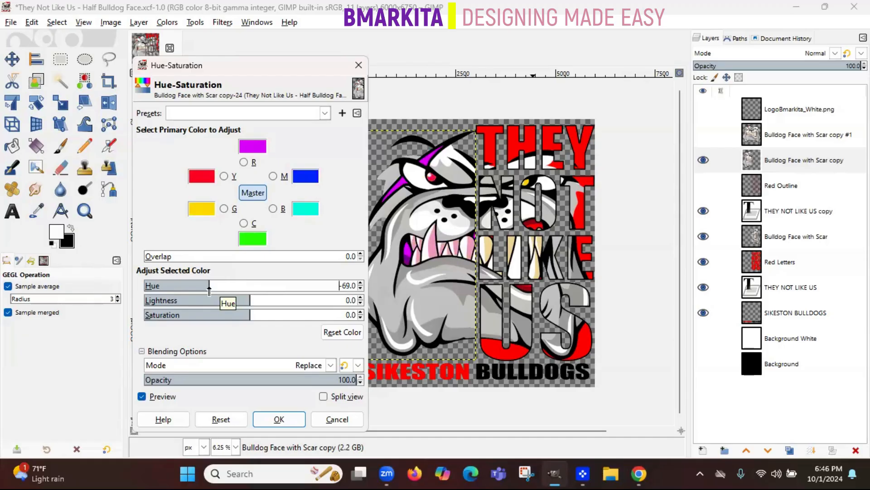
{"action": "left_click_drag", "start_coordinate": [249, 305], "coordinate": [189, 302]}
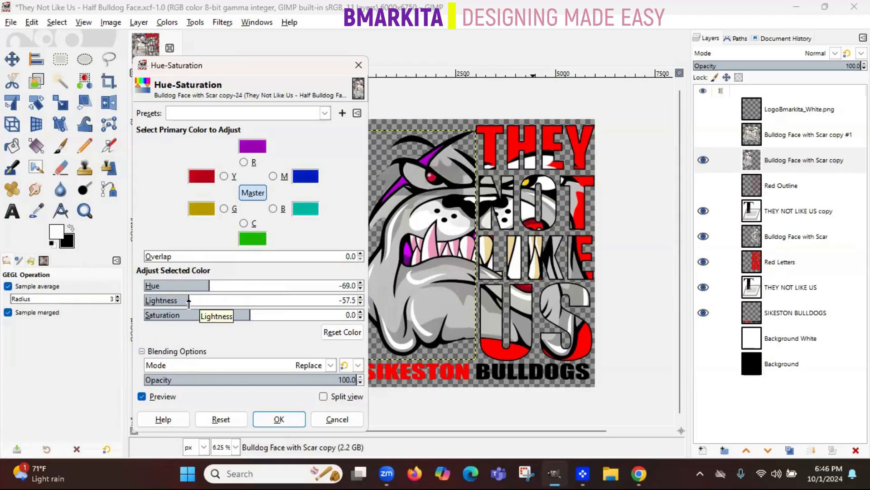
{"action": "left_click_drag", "start_coordinate": [241, 318], "coordinate": [203, 315]}
{"action": "left_click_drag", "start_coordinate": [286, 310], "coordinate": [282, 309]}
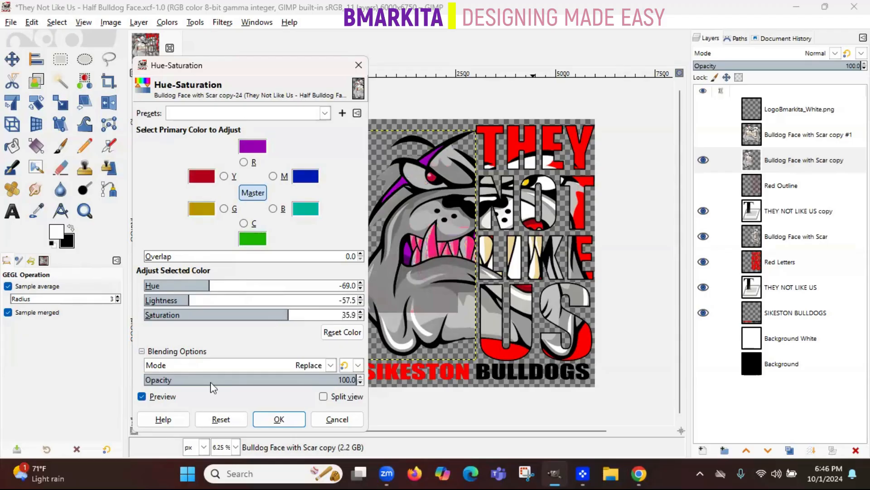
{"action": "left_click", "coordinate": [218, 418]}
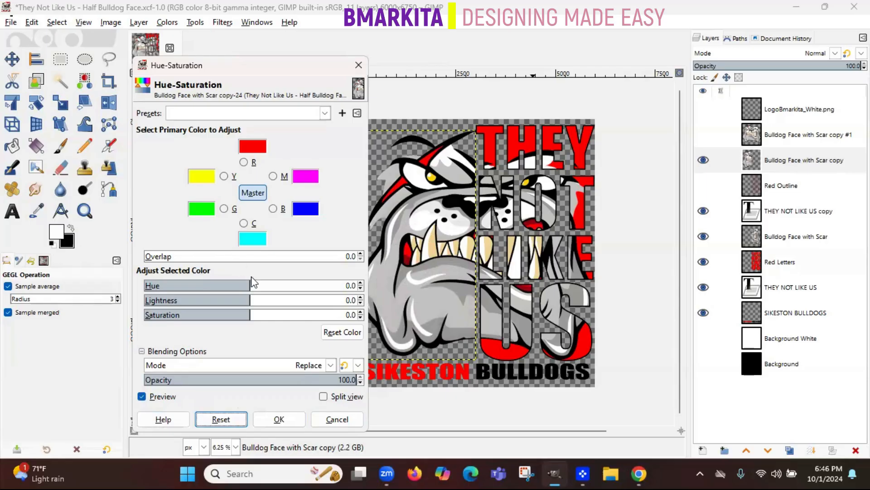
Try shifting the bulldog's reds to hue -95.9 and its yellows to hue 121.8, and discard the Hue-Saturation adjustment.
{"action": "left_click", "coordinate": [244, 162]}
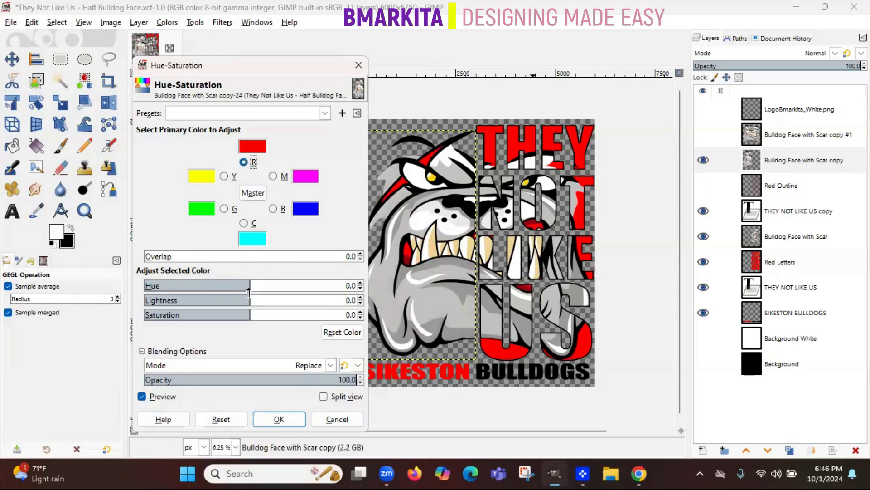
{"action": "left_click_drag", "start_coordinate": [249, 292], "coordinate": [194, 286]}
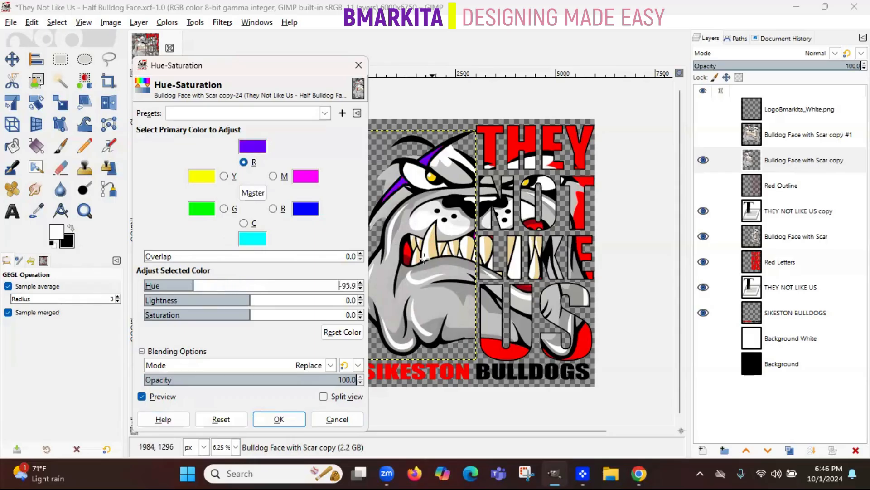
{"action": "left_click", "coordinate": [224, 177]}
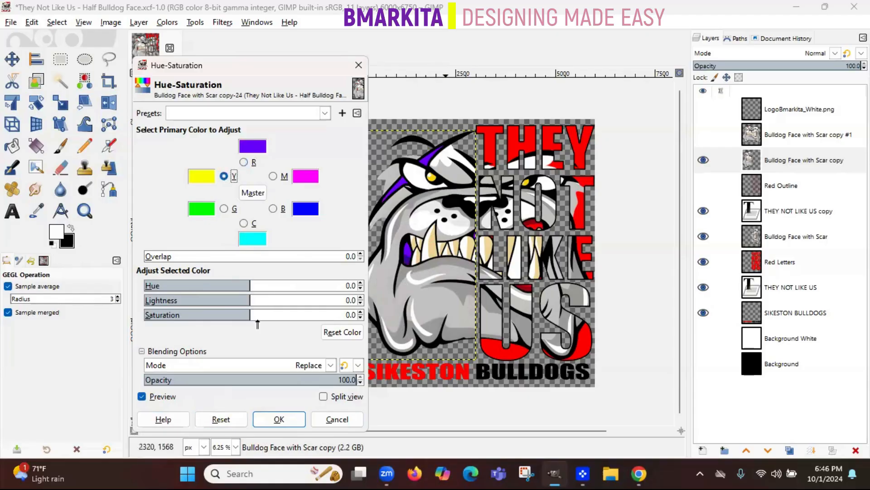
{"action": "mouse_move", "coordinate": [289, 293]}
{"action": "left_mouse_down"}
{"action": "mouse_move", "coordinate": [282, 292]}
{"action": "mouse_move", "coordinate": [301, 295]}
{"action": "left_mouse_up"}
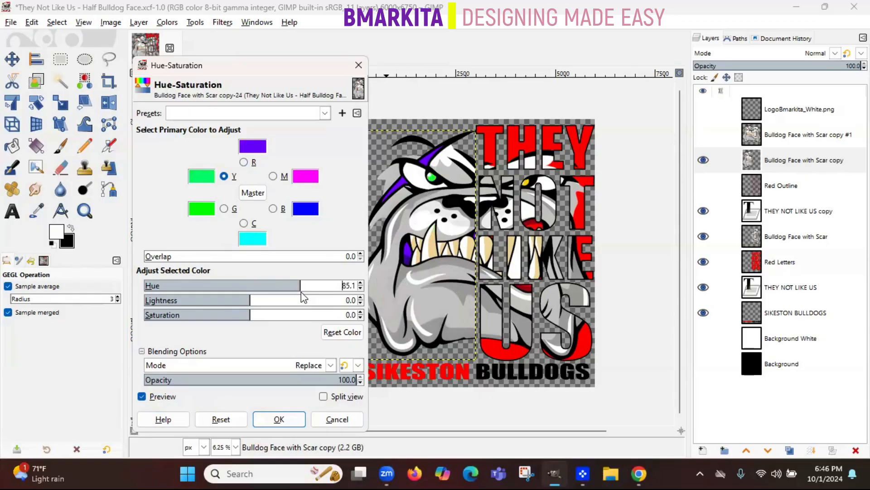
{"action": "left_click_drag", "start_coordinate": [320, 293], "coordinate": [322, 293]}
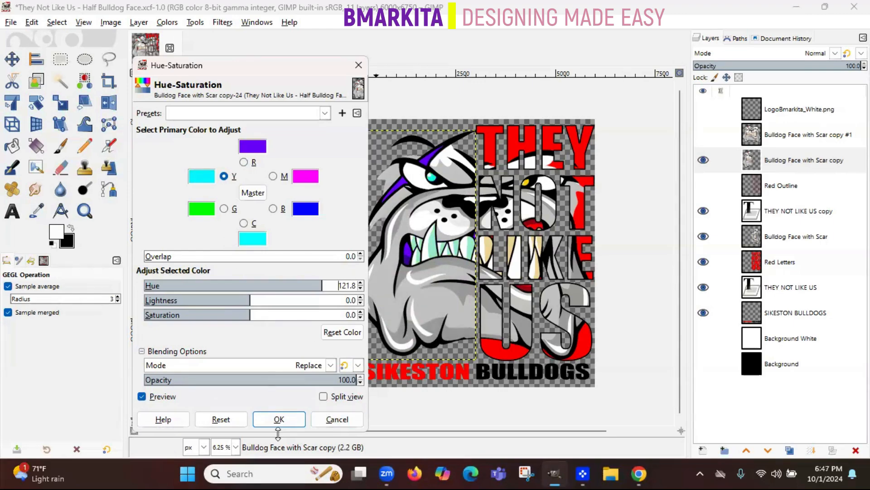
{"action": "left_click", "coordinate": [329, 419]}
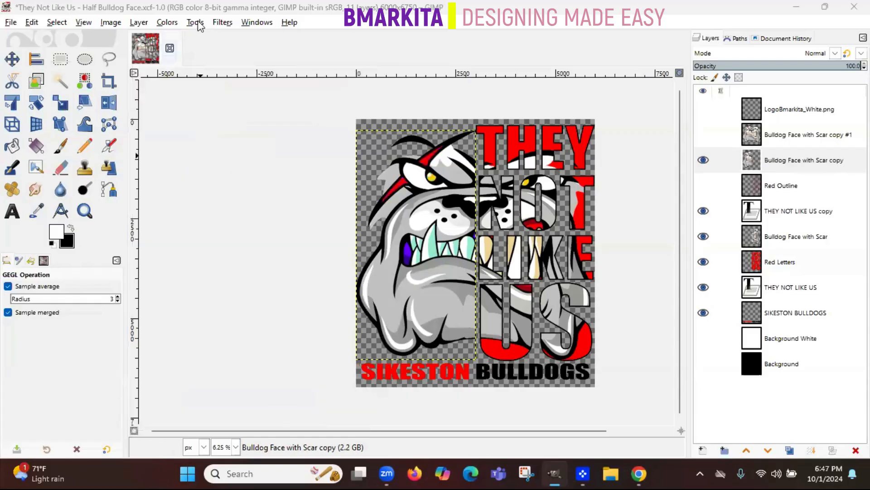
Try a Drop Shadow on the Bulldog Face with Scar copy layer with X and Y offsets of -3.846 and opacity 1.855.
{"action": "left_click", "coordinate": [196, 24]}
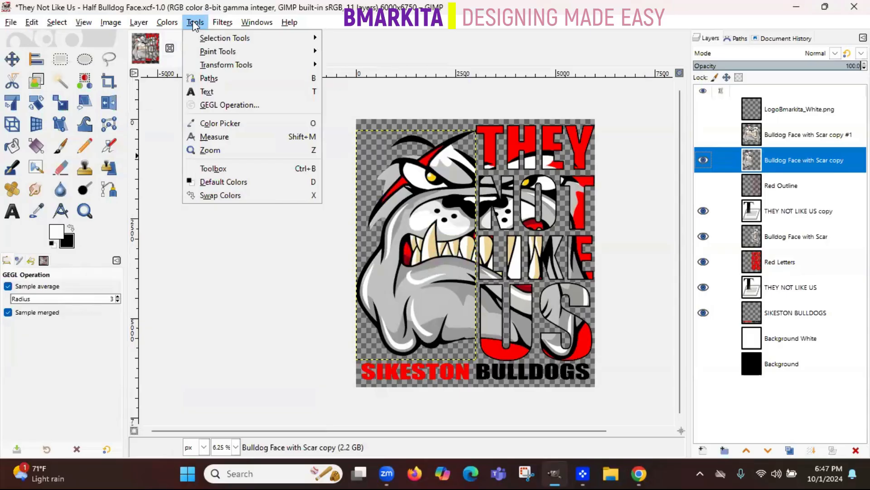
{"action": "mouse_move", "coordinate": [223, 25]}
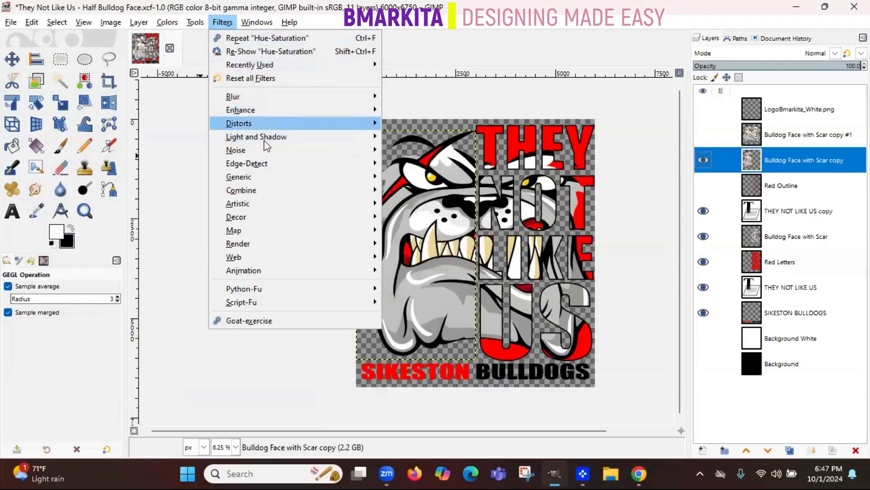
{"action": "mouse_move", "coordinate": [265, 141]}
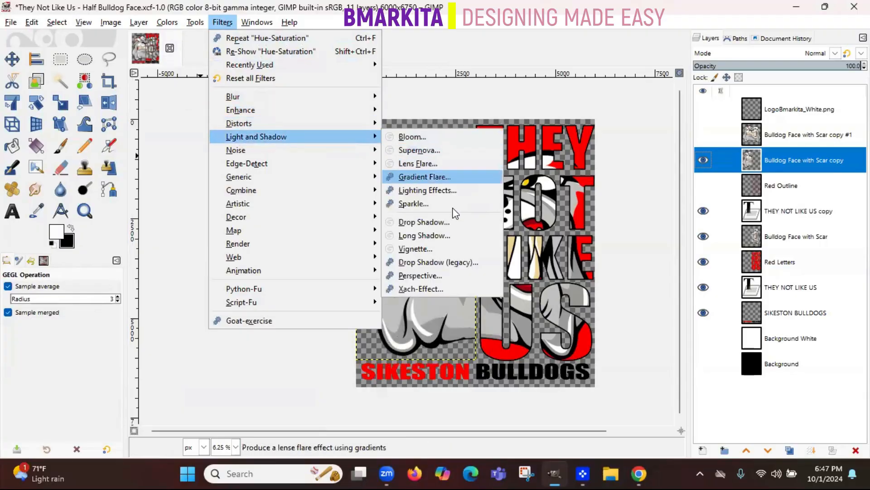
{"action": "left_click", "coordinate": [434, 219]}
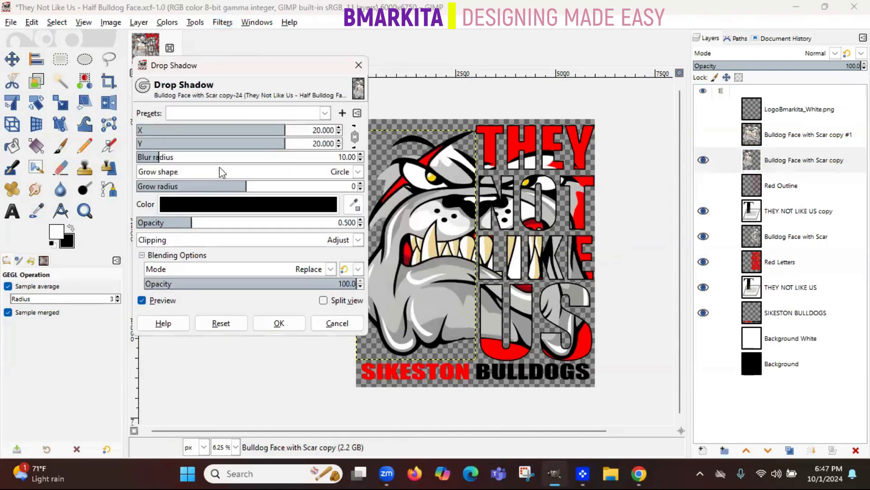
{"action": "left_click_drag", "start_coordinate": [282, 132], "coordinate": [226, 132]}
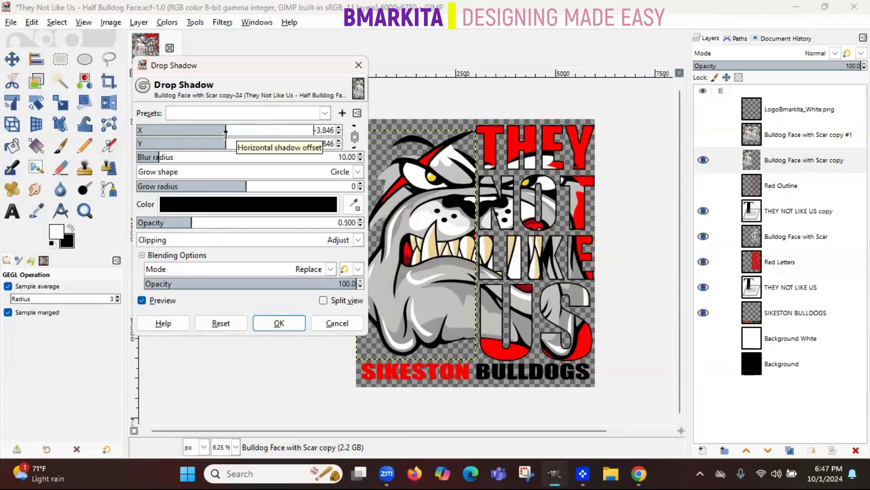
{"action": "left_click_drag", "start_coordinate": [226, 222], "coordinate": [341, 236]}
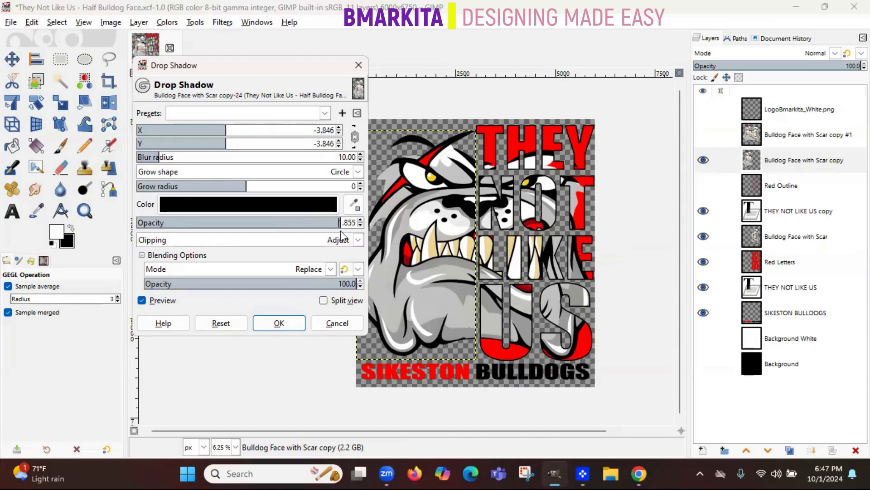
Try a yellow shadow color with blur radius 65.14 and X and Y offsets of 17.436, and discard the Drop Shadow.
{"action": "left_click", "coordinate": [243, 206]}
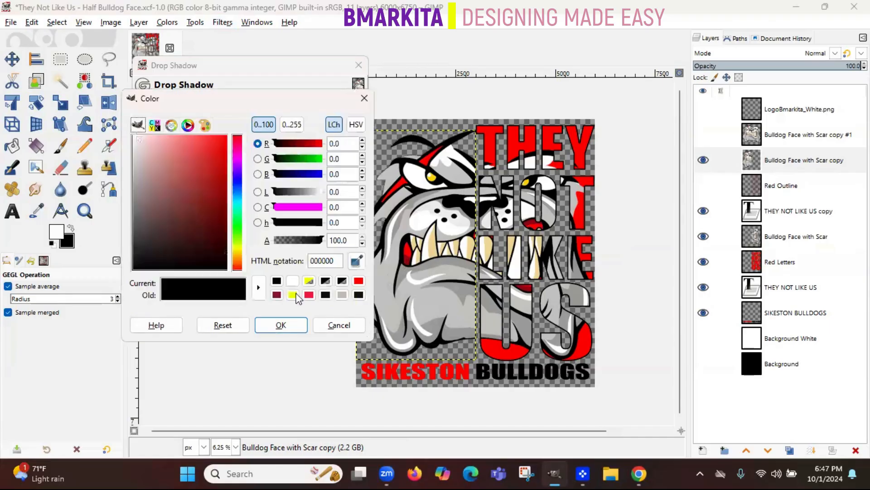
{"action": "left_click", "coordinate": [293, 295]}
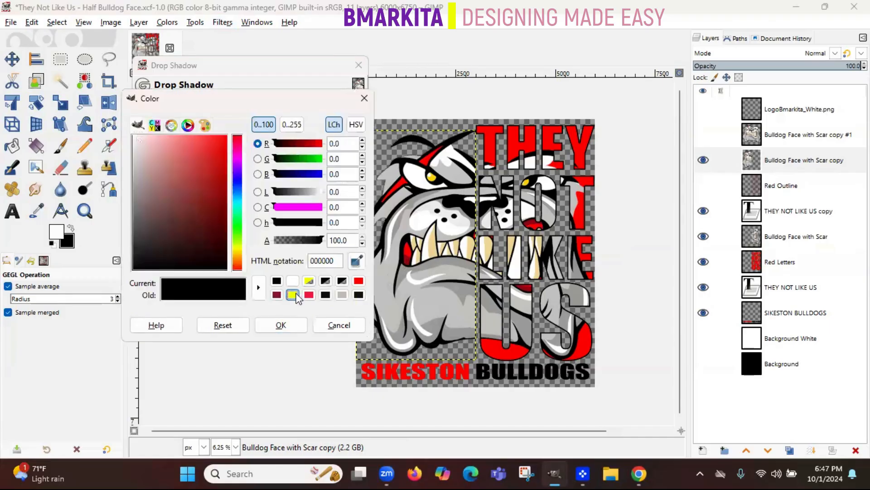
{"action": "left_click", "coordinate": [283, 324]}
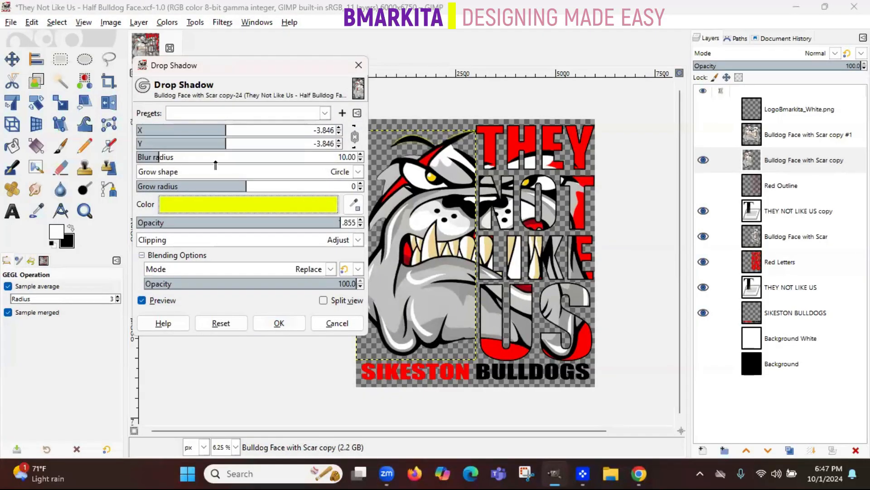
{"action": "left_click_drag", "start_coordinate": [216, 165], "coordinate": [457, 168]}
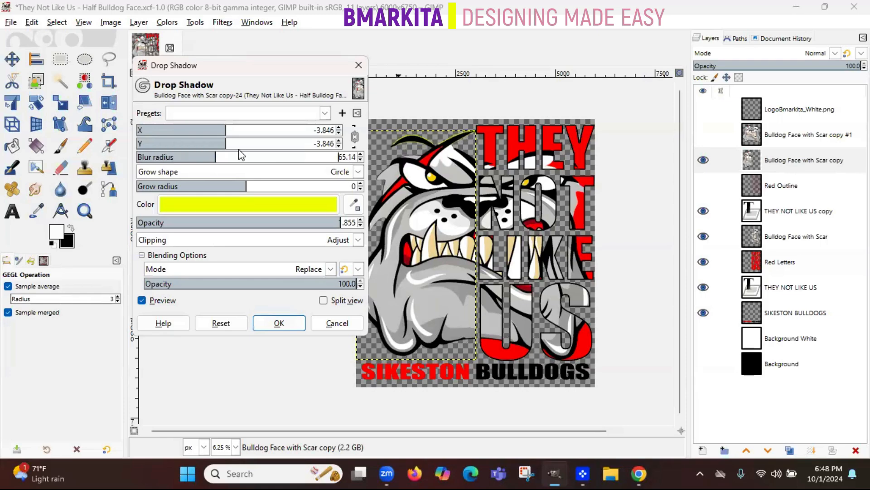
{"action": "left_click", "coordinate": [279, 135]}
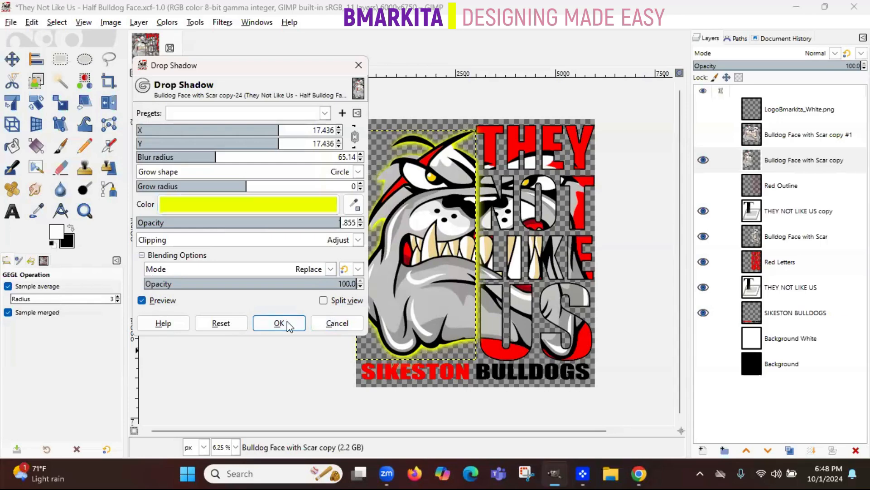
{"action": "left_click", "coordinate": [320, 327]}
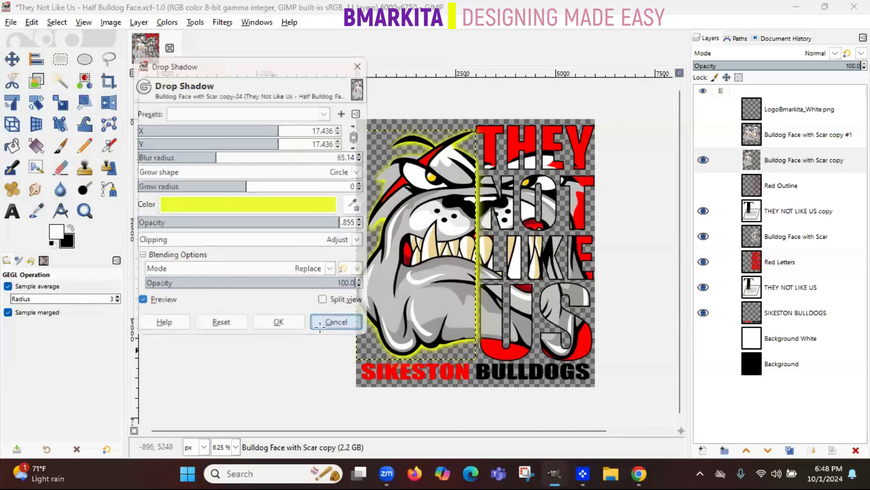
Review the remaining filter categories and the window and help commands.
{"action": "left_click", "coordinate": [222, 24]}
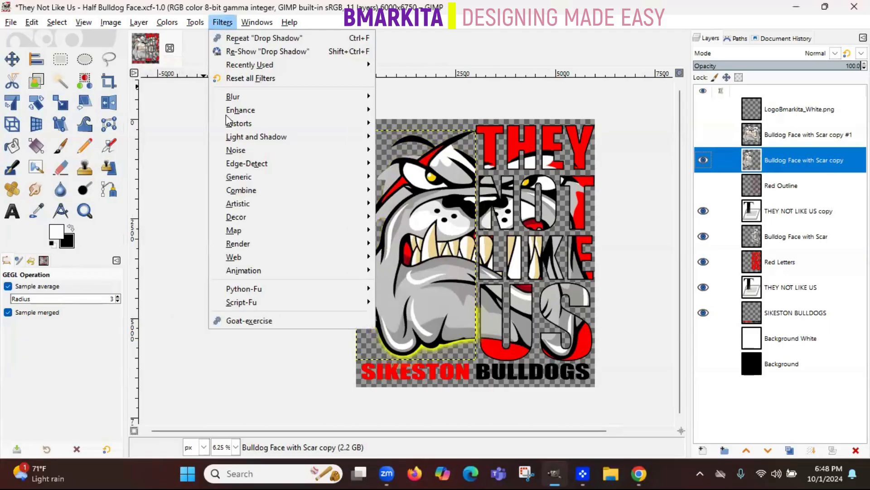
{"action": "left_click", "coordinate": [252, 27]}
{"action": "left_click", "coordinate": [251, 24]}
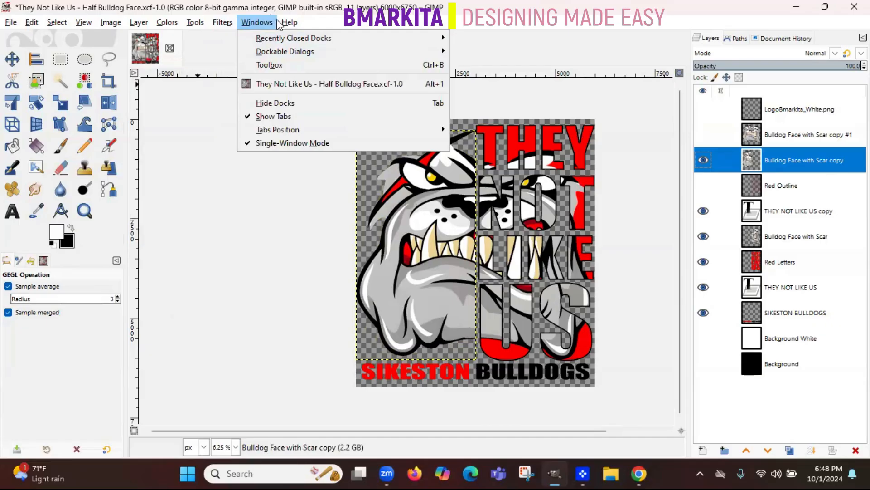
{"action": "mouse_move", "coordinate": [287, 22]}
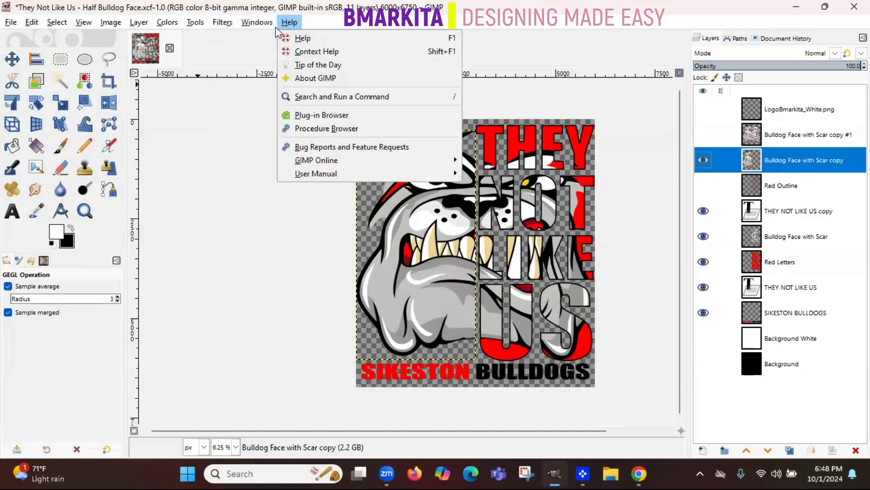